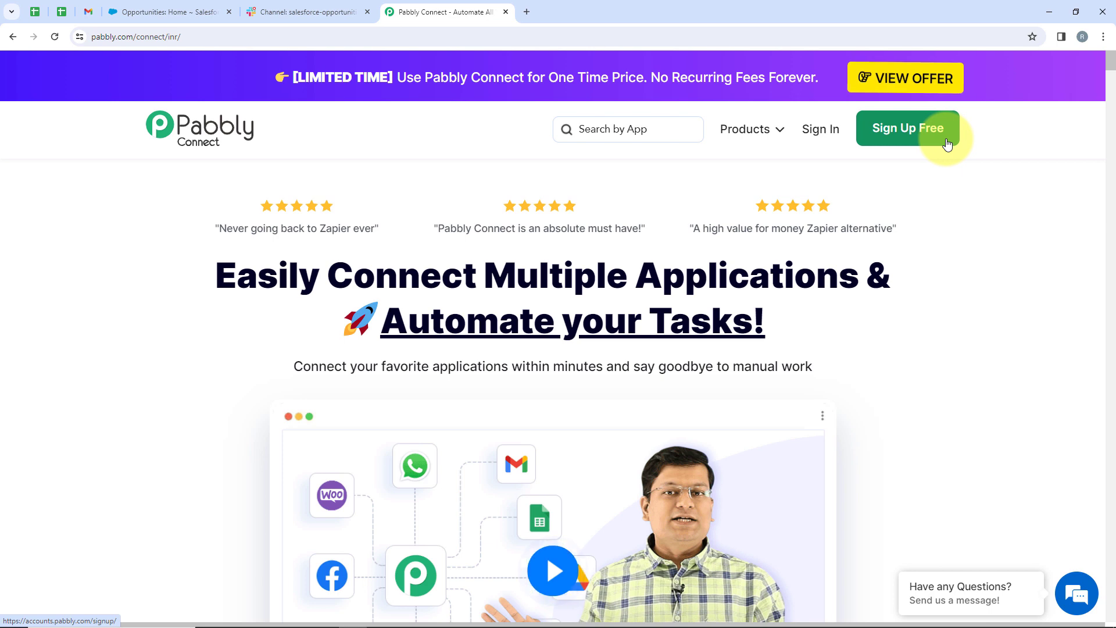
Sign in to the Pabbly account from the Pabbly Connect homepage.
left_click(828, 129)
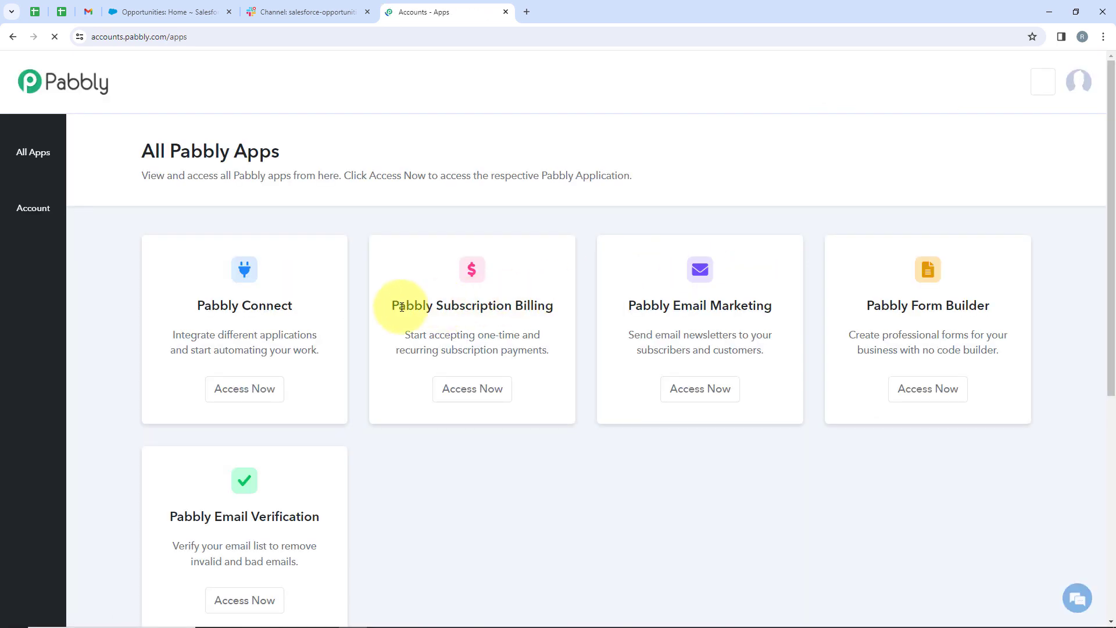
Launch Pabbly Connect from the All Pabbly Apps page to reach its dashboard.
left_click_drag(121, 159, 290, 157)
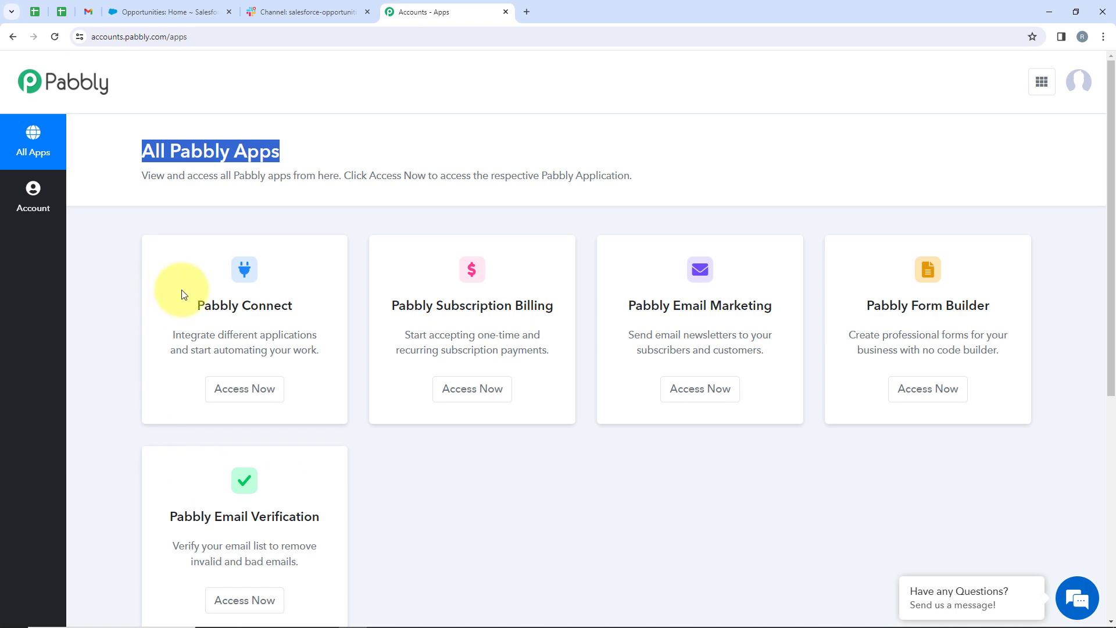
left_click_drag(193, 303, 312, 311)
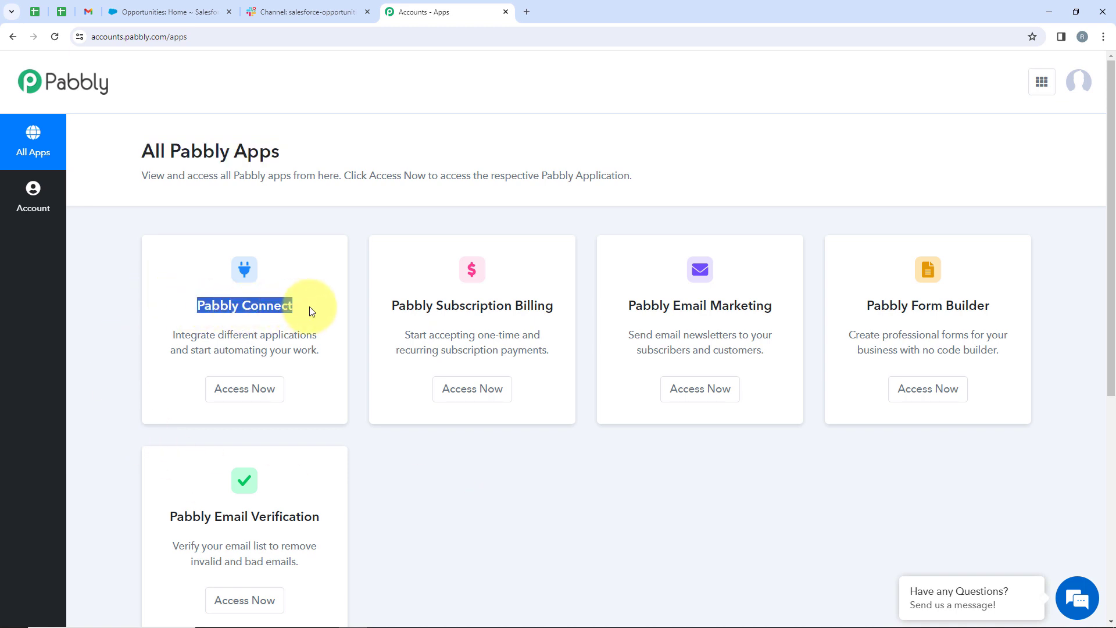
left_click(258, 395)
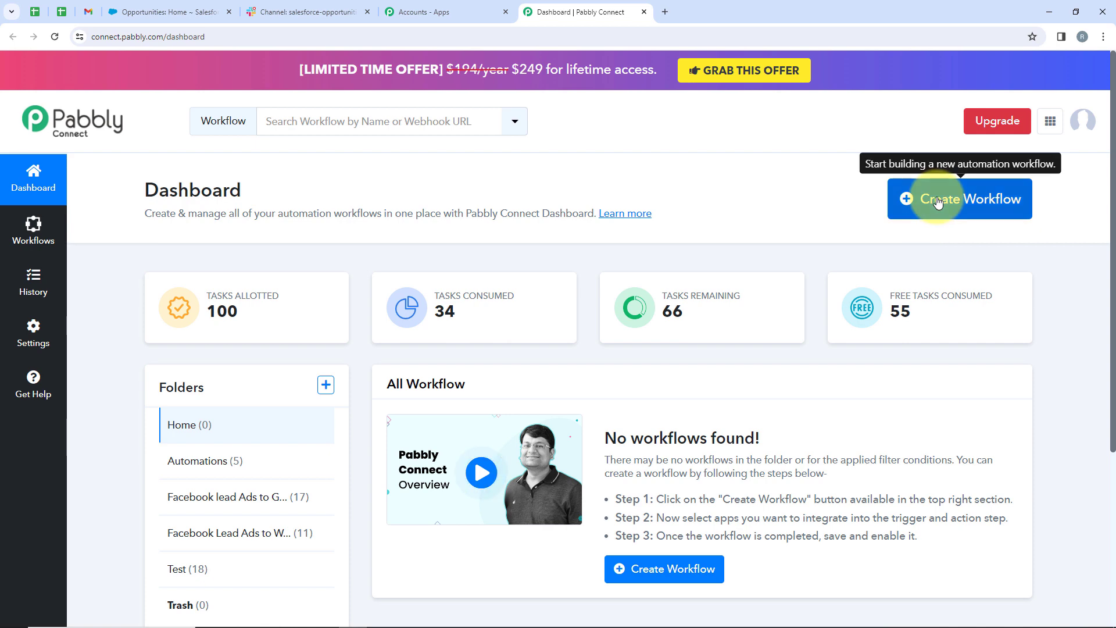
Create the workflow 'Get Slack Notifications for new Salesforce opportunities' in the Automations folder.
left_click(983, 196)
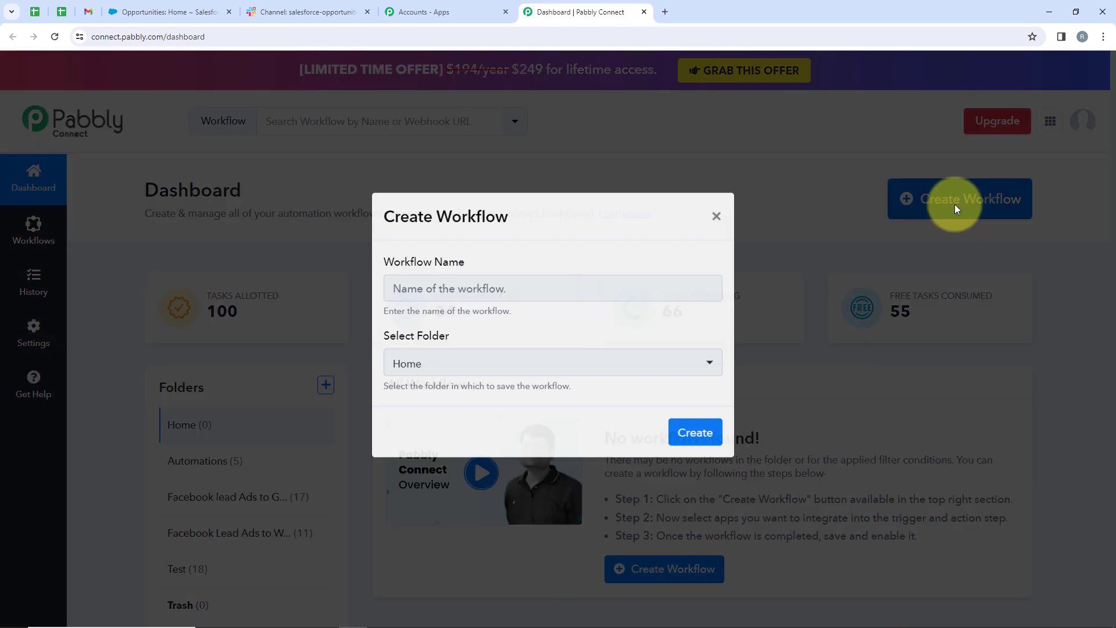
left_click_drag(480, 280, 393, 281)
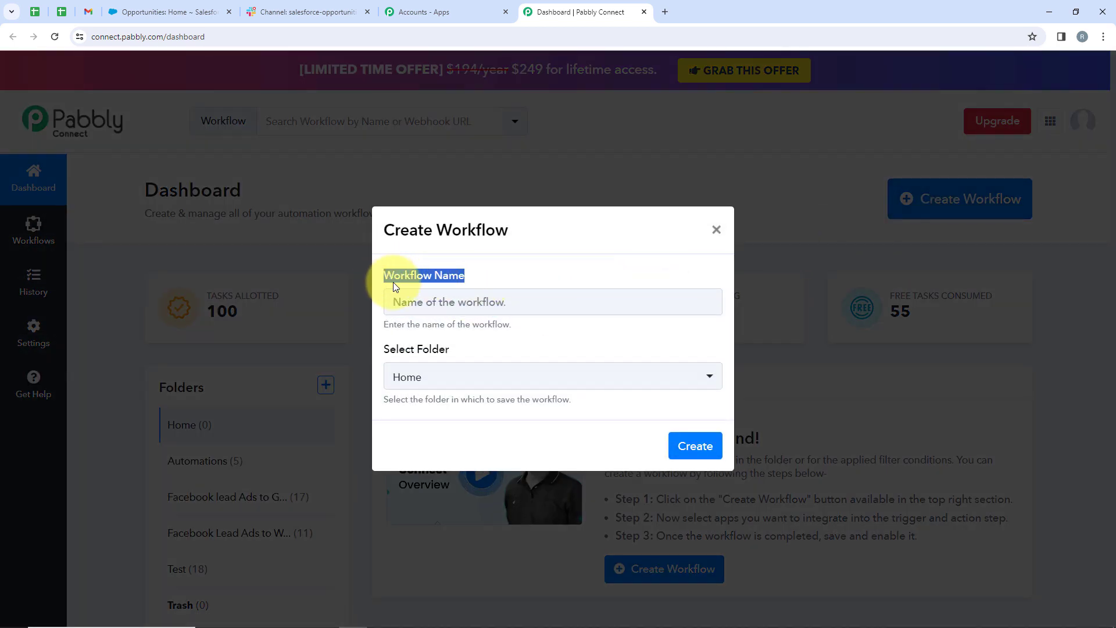
left_click_drag(455, 349, 382, 350)
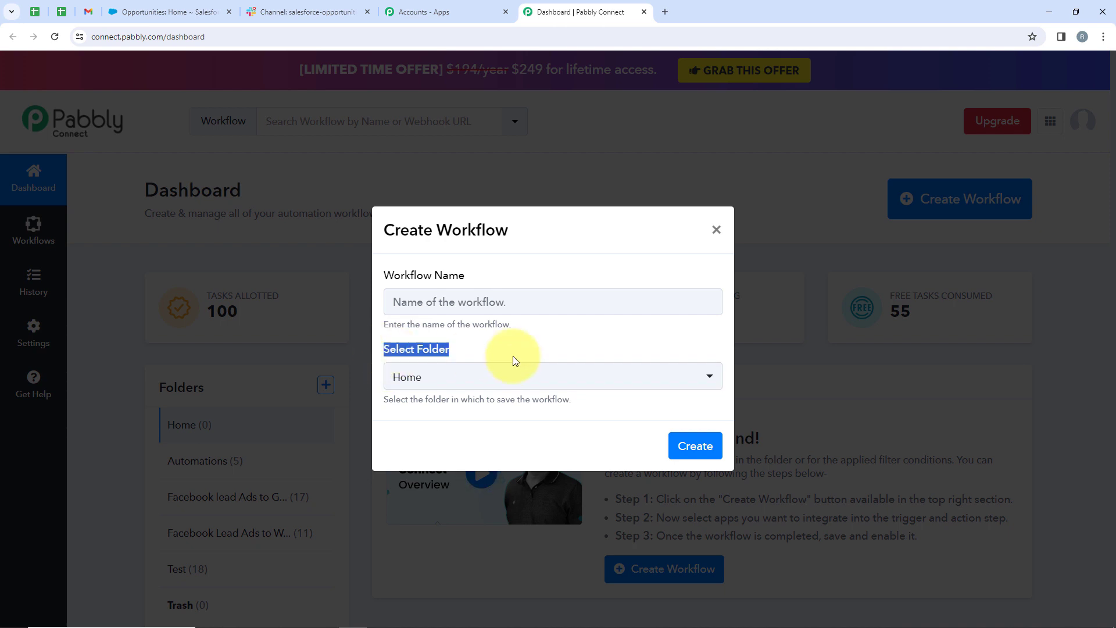
left_click(511, 371)
left_click(511, 370)
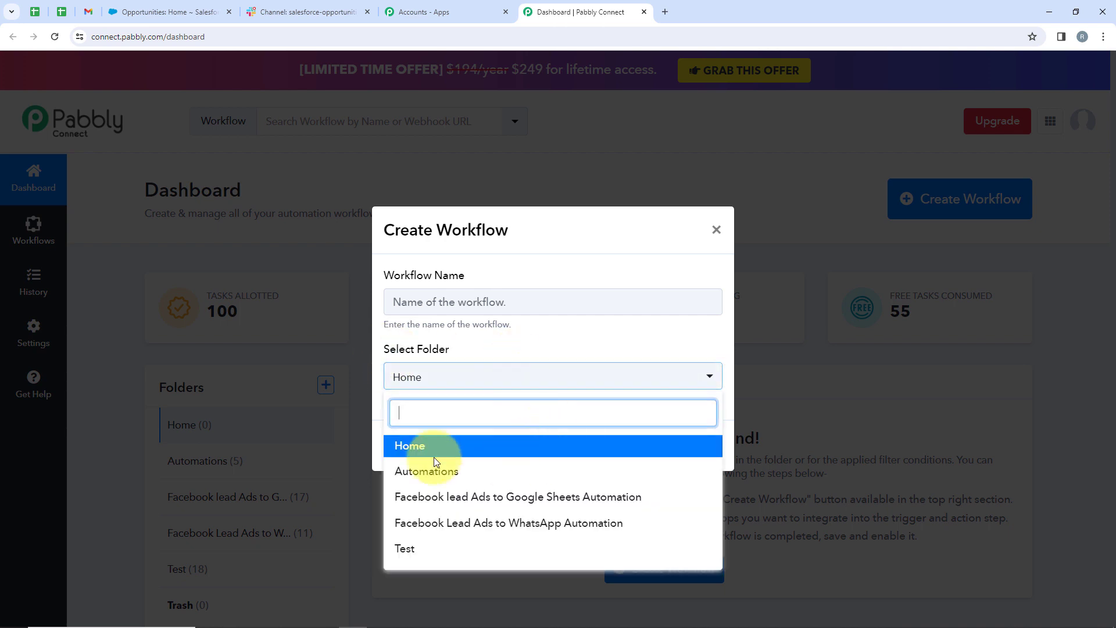
left_click(433, 474)
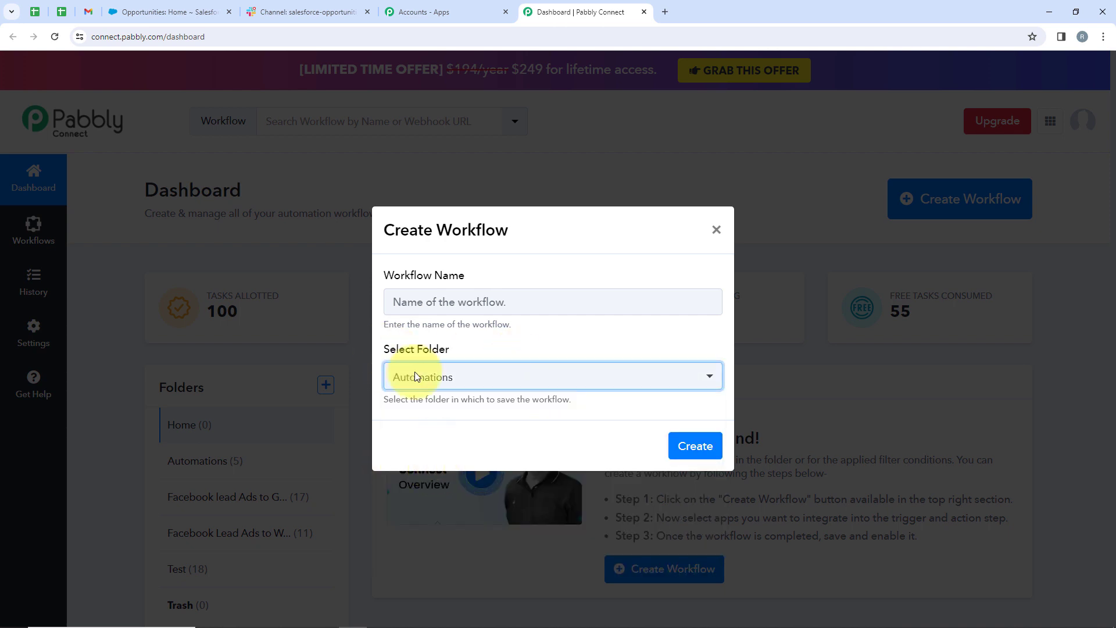
left_click(436, 304)
type("Get Slack Notifications for new Salesforce opportunities")
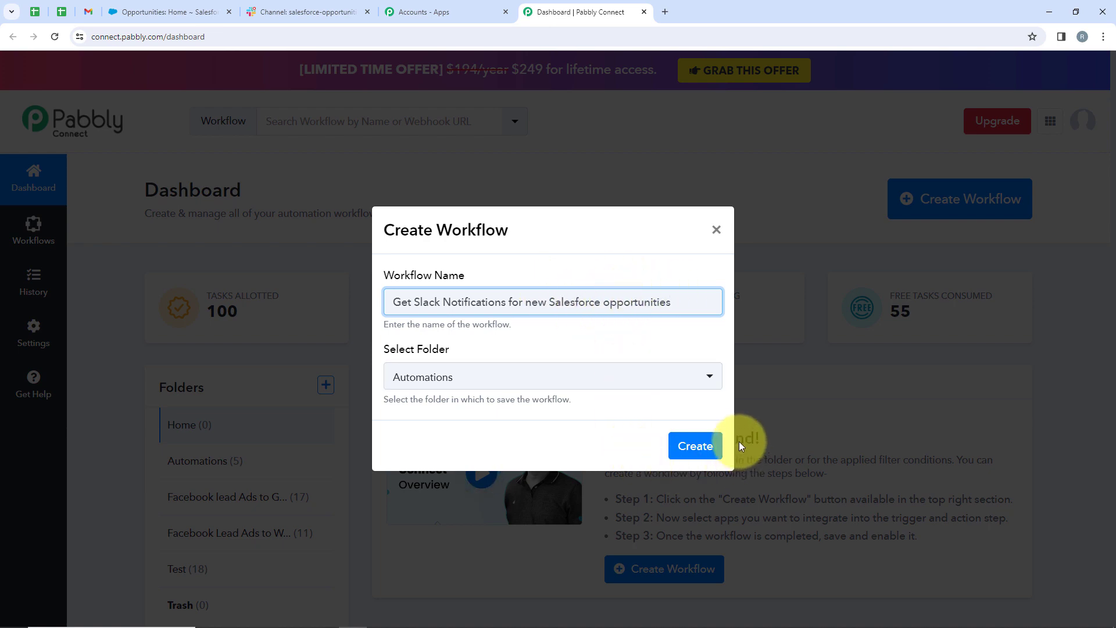
left_click(684, 453)
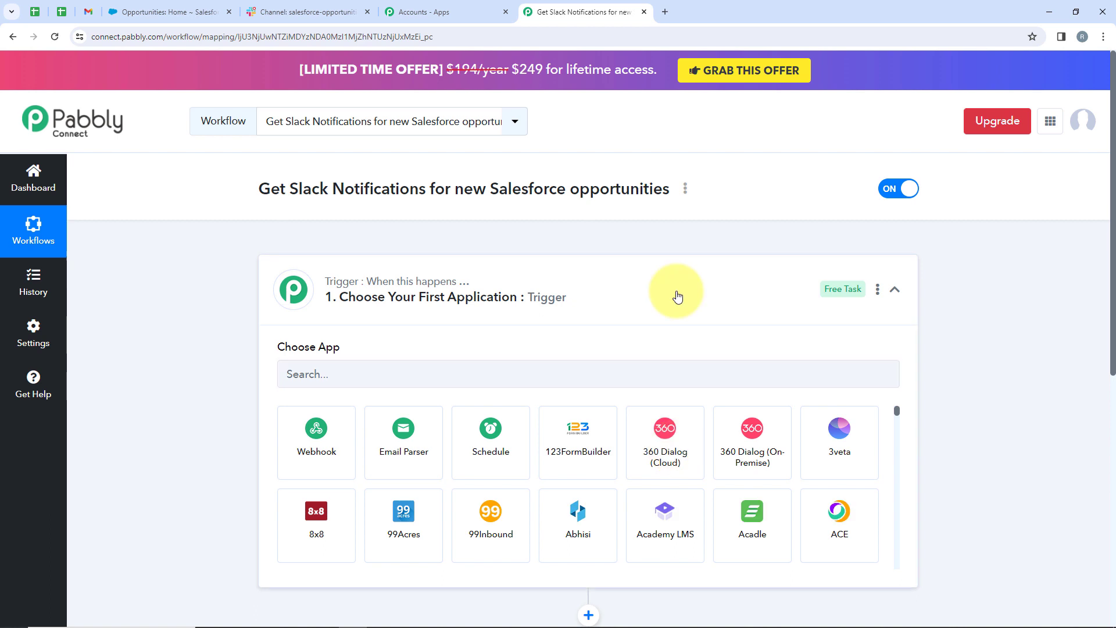
left_click(677, 297)
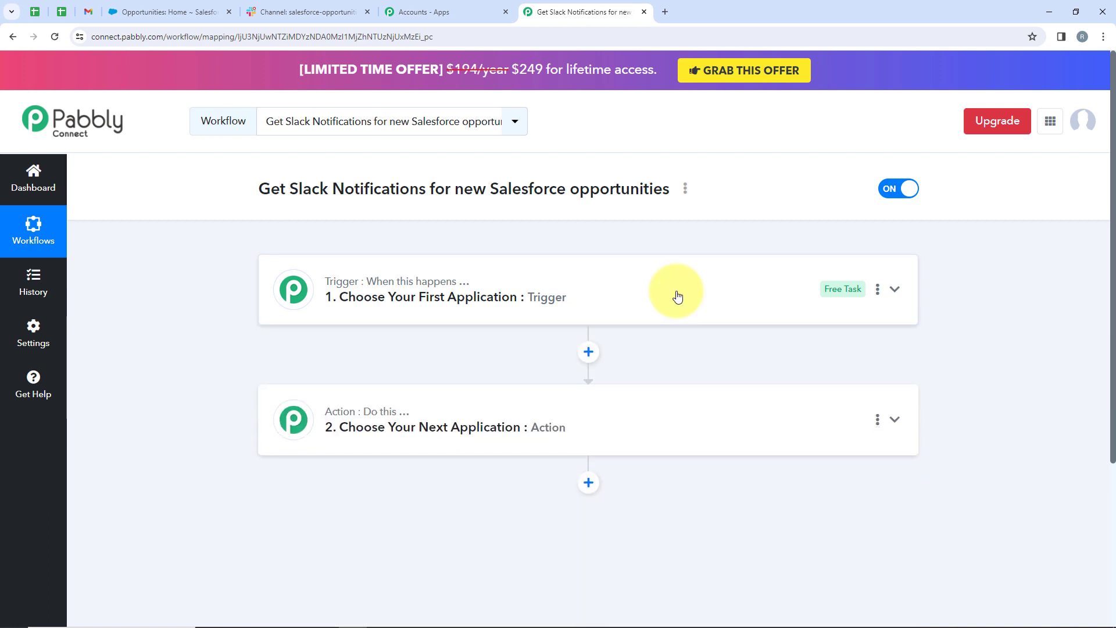
mouse_move(435, 283)
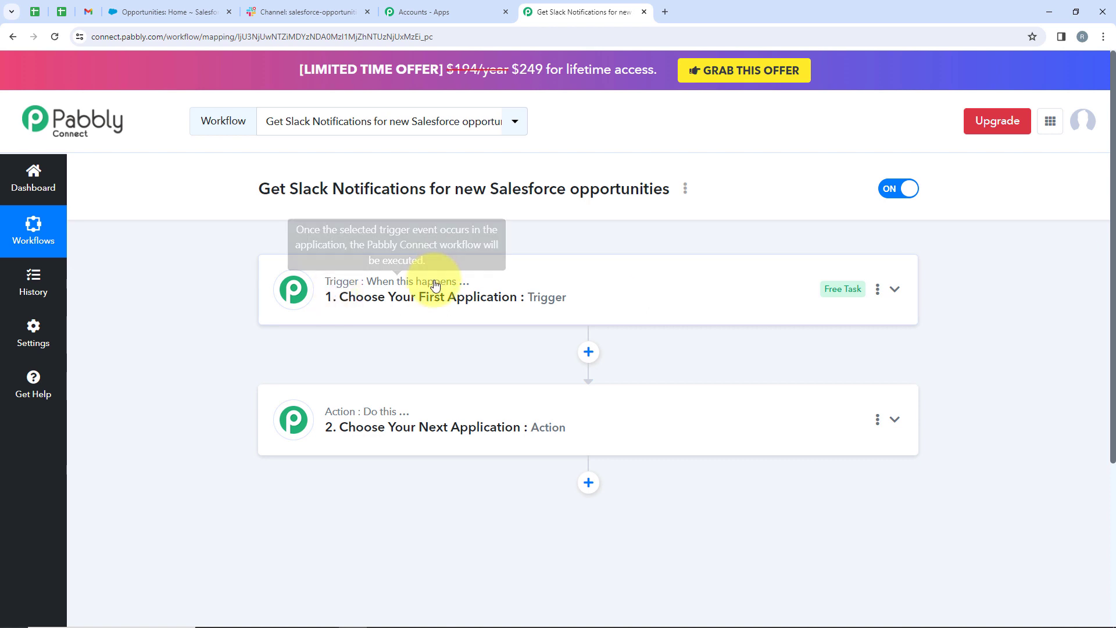
mouse_move(384, 411)
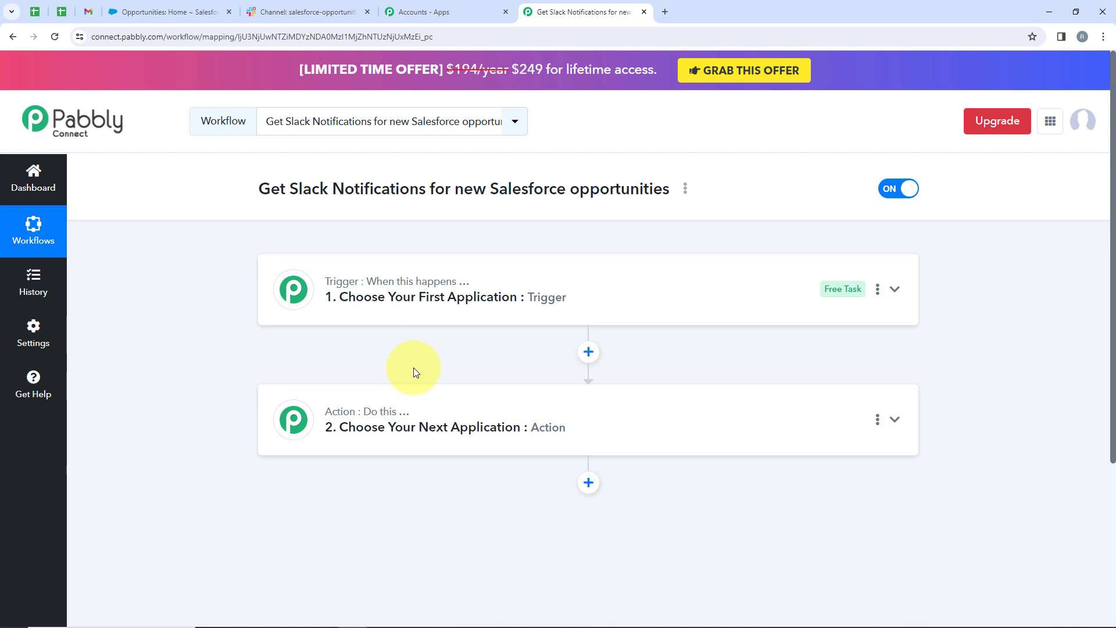
left_click_drag(415, 282, 421, 283)
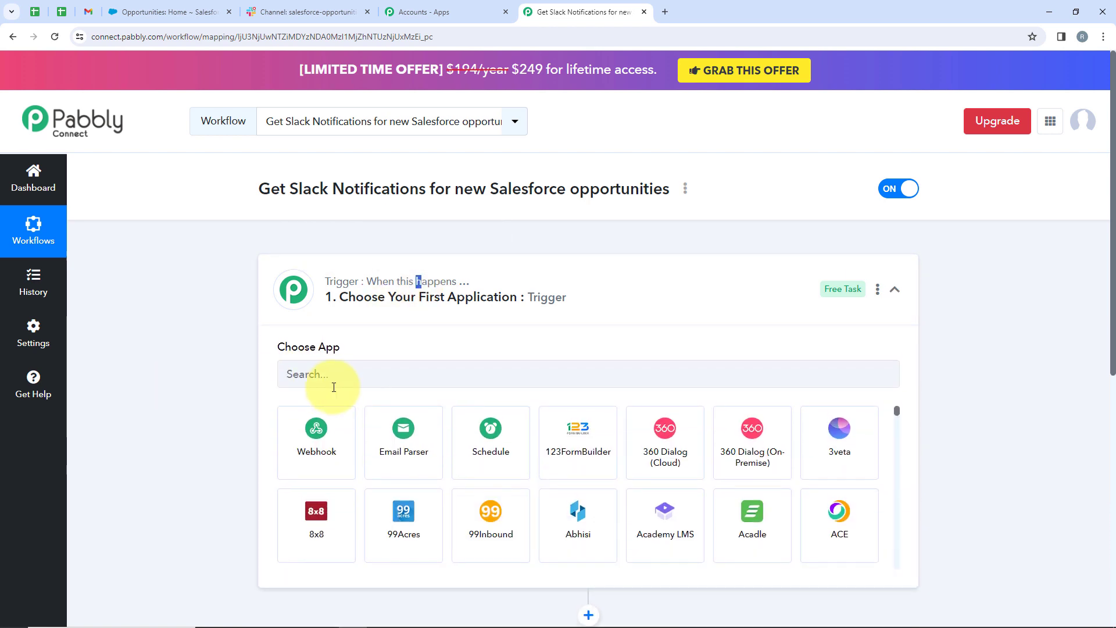
Set the trigger app to Salesforce with the New Opportunity trigger event.
left_click(331, 376)
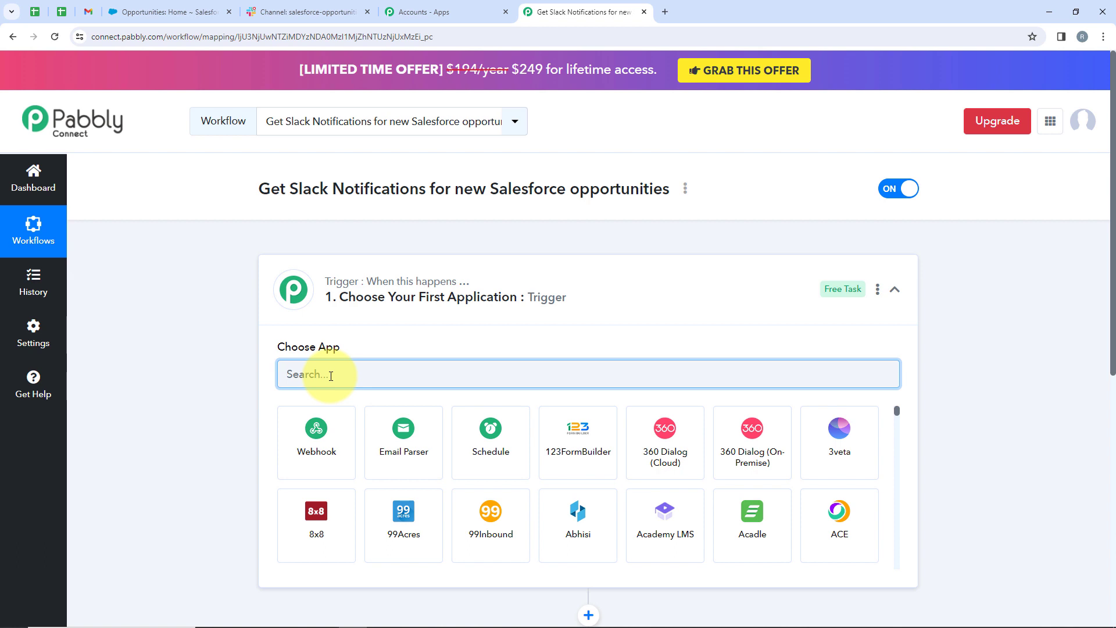
type("Sal")
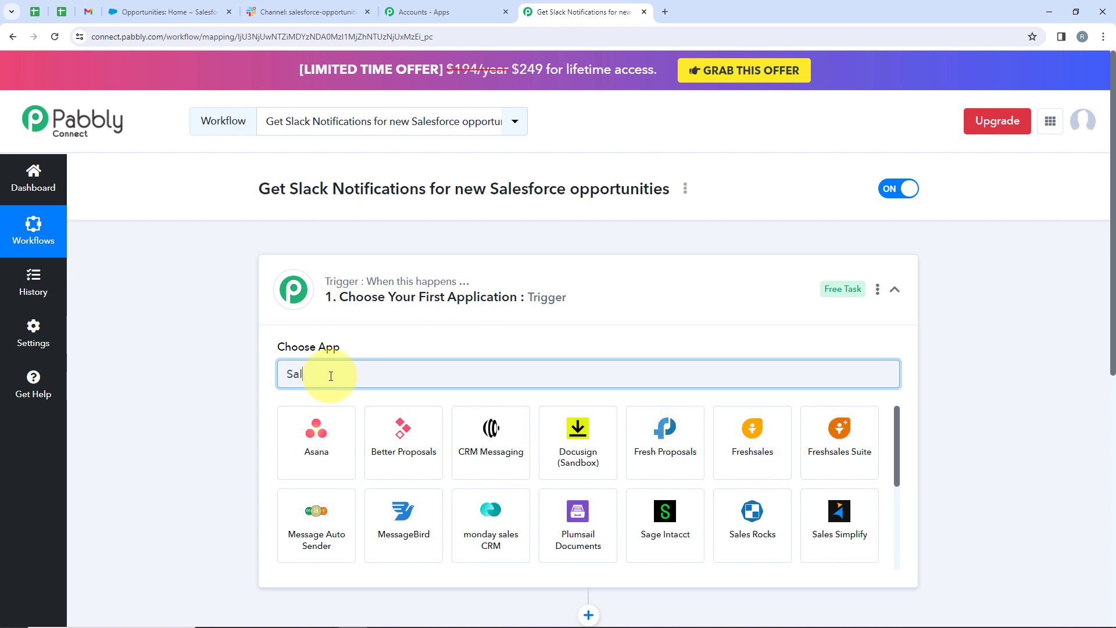
type("es")
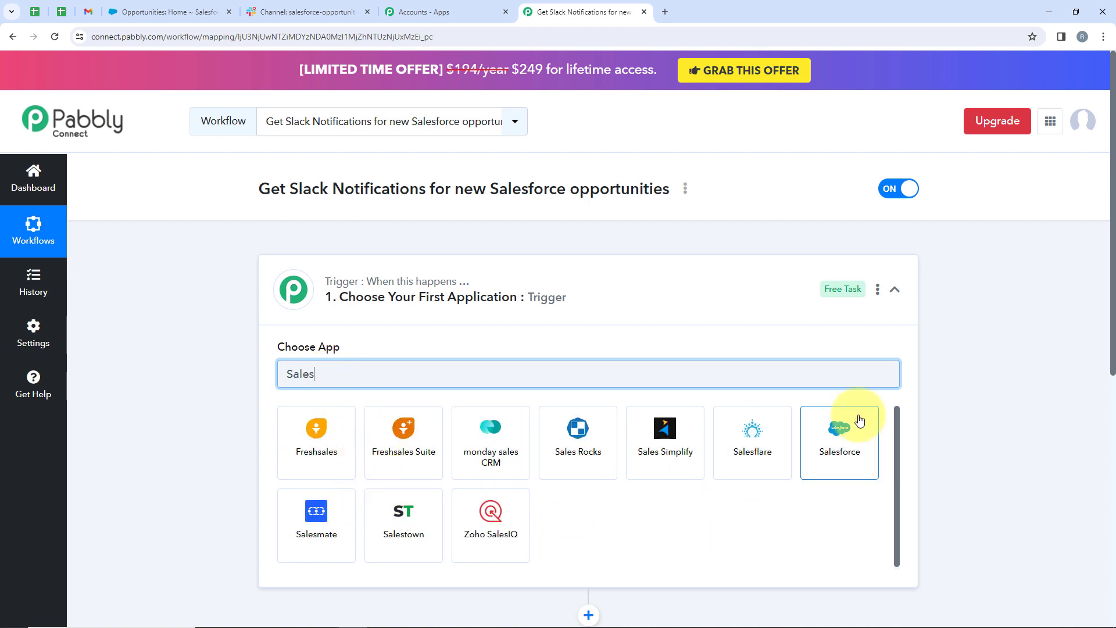
left_click(859, 422)
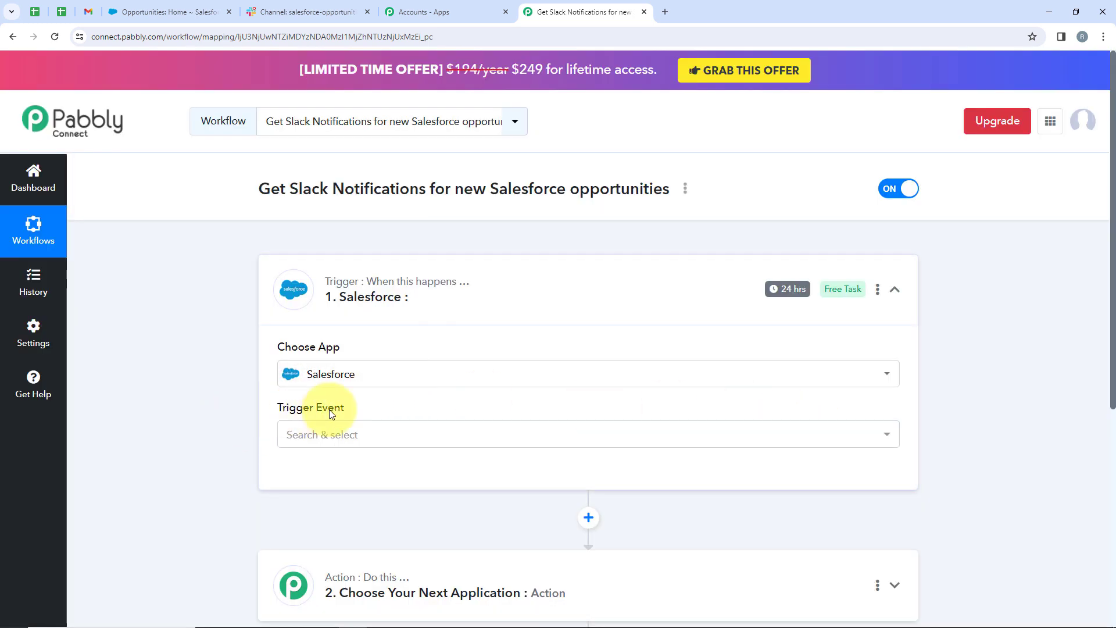
triple_click(350, 407)
left_click(349, 439)
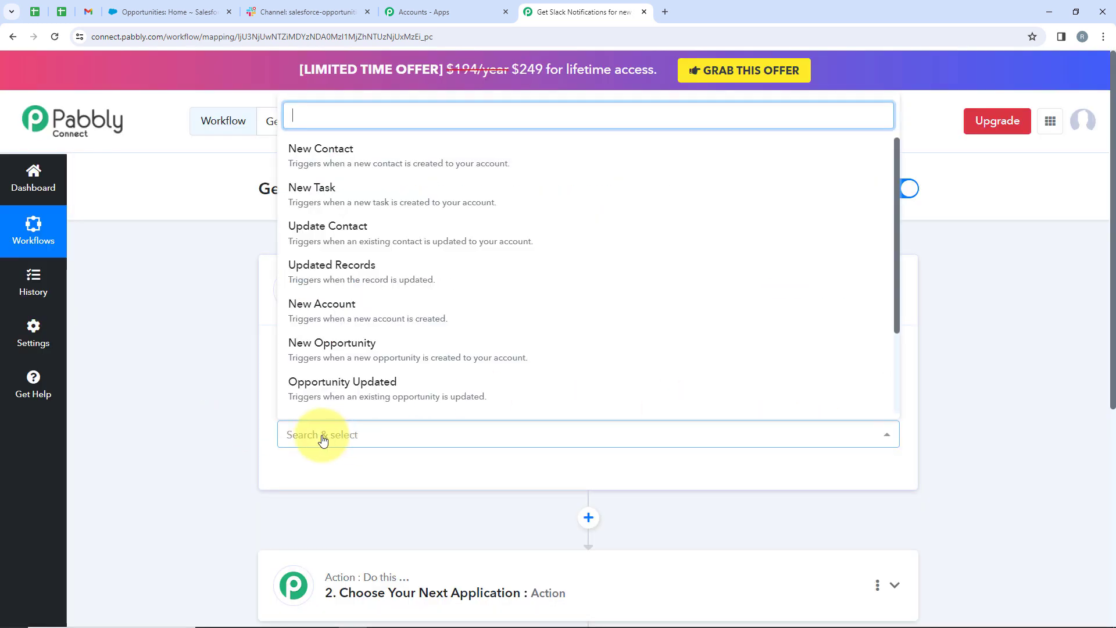
left_click(421, 353)
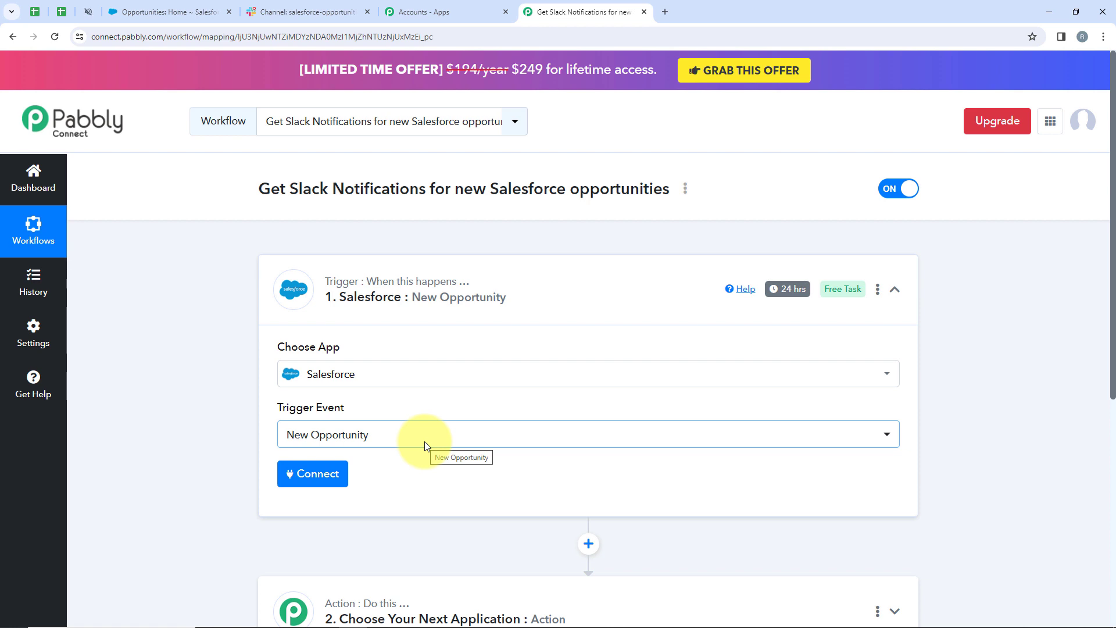
left_click(294, 471)
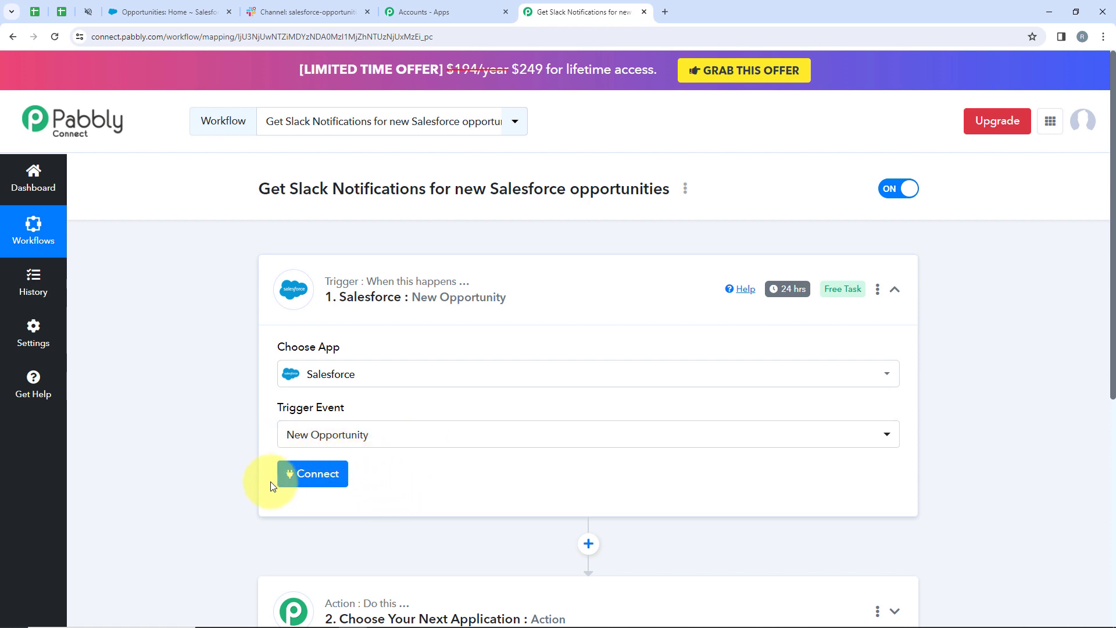
Add a new Salesforce connection to the trigger and allow Pabbly Connect access.
left_click(299, 488)
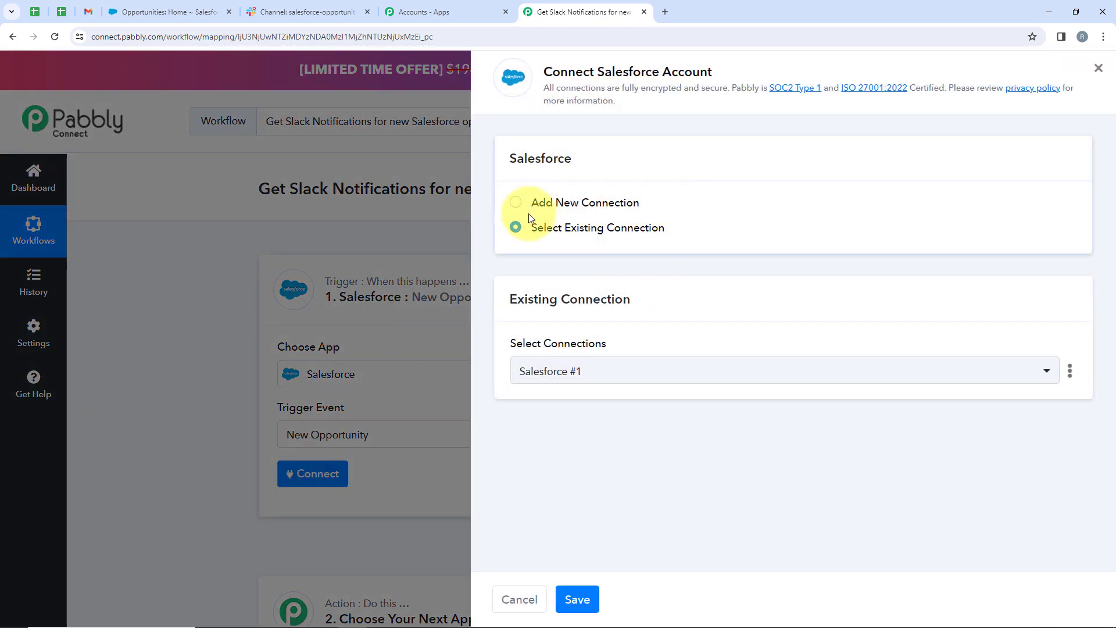
mouse_move(528, 214)
left_mouse_down()
mouse_move(640, 203)
mouse_move(535, 233)
left_mouse_up()
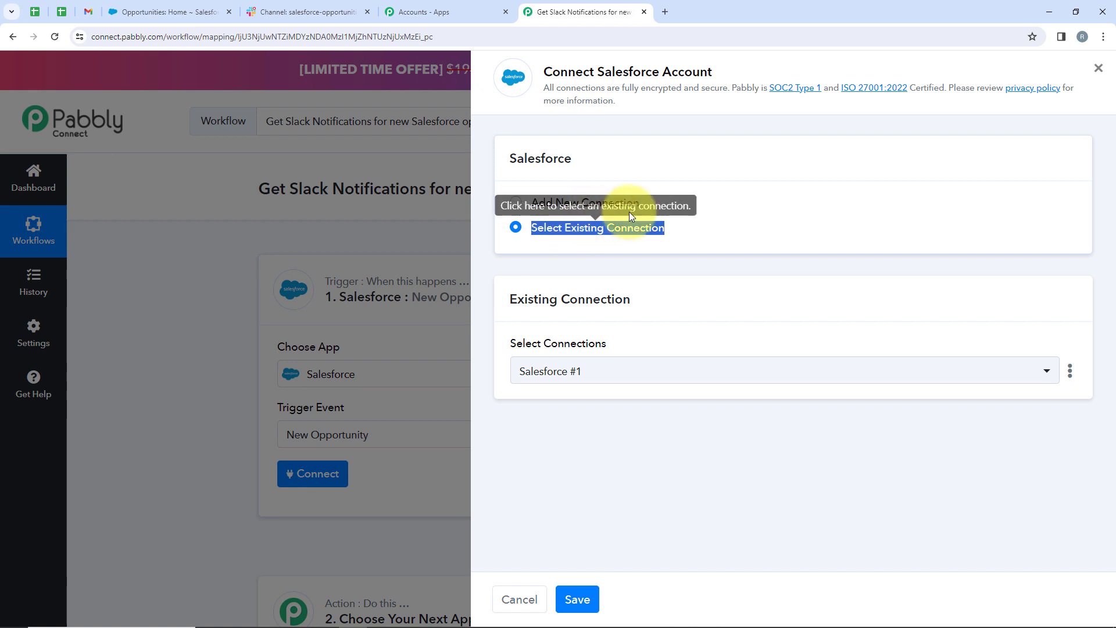
left_click(608, 201)
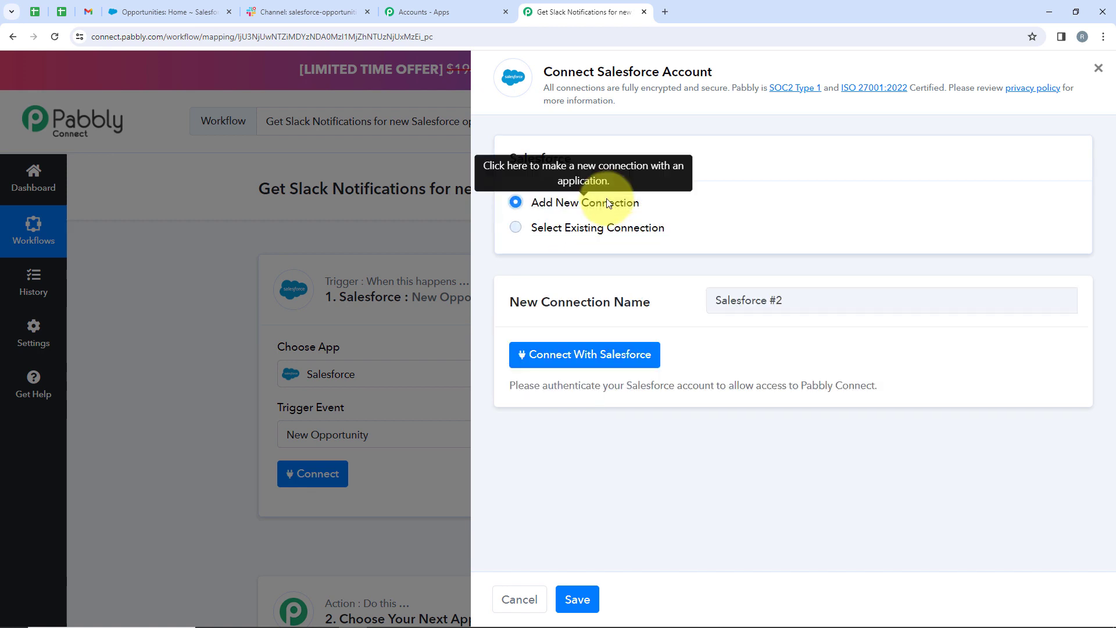
left_click(610, 361)
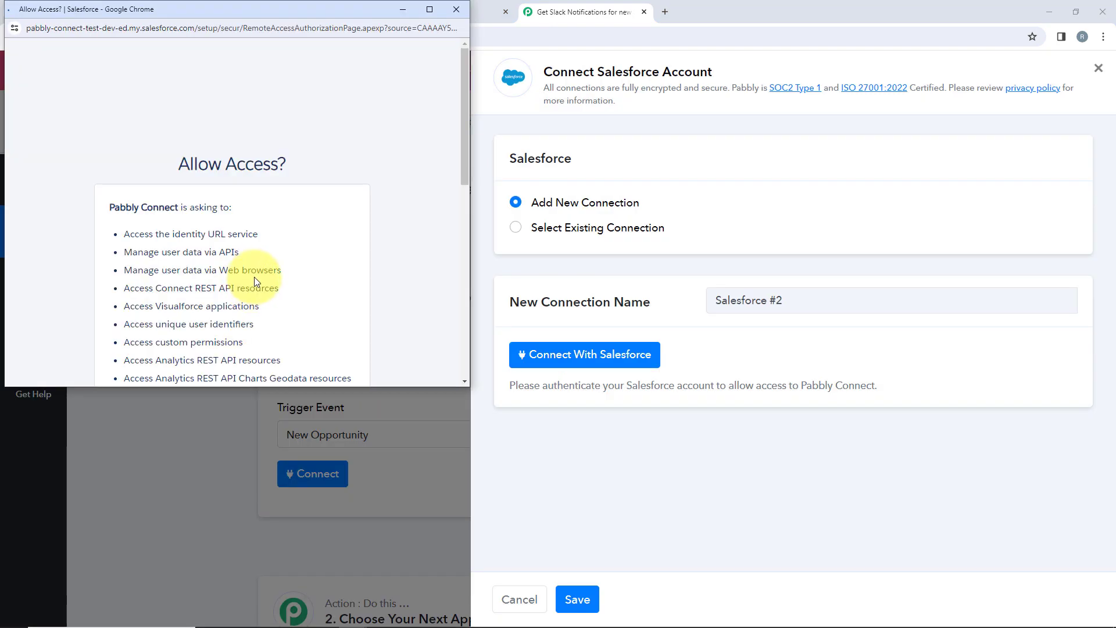
scroll(256, 282, "down", 1)
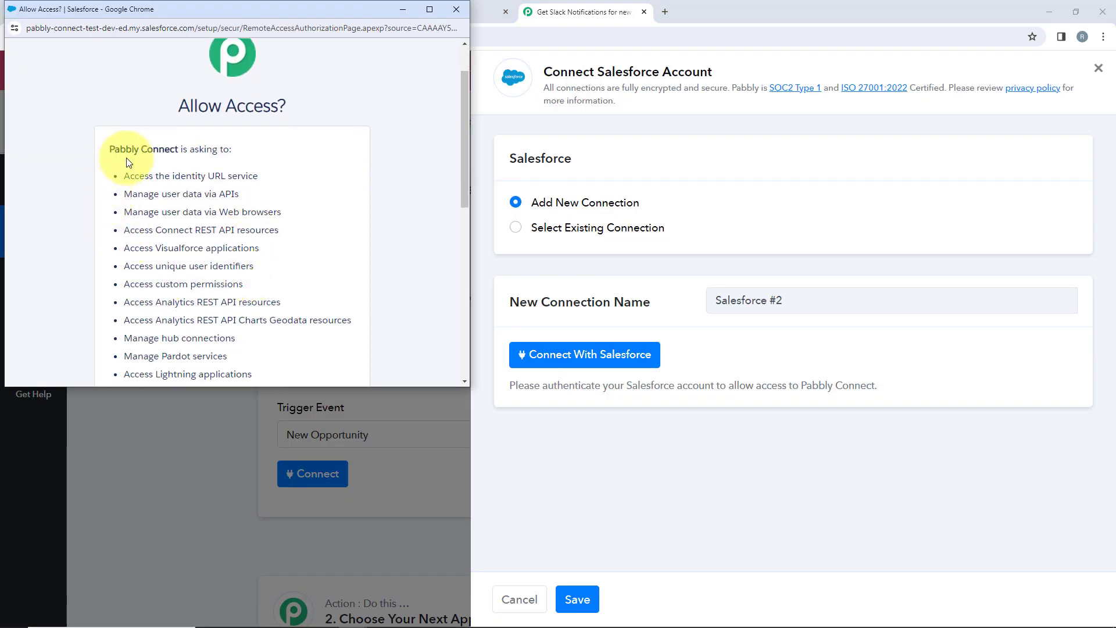
scroll(302, 207, "down", 8)
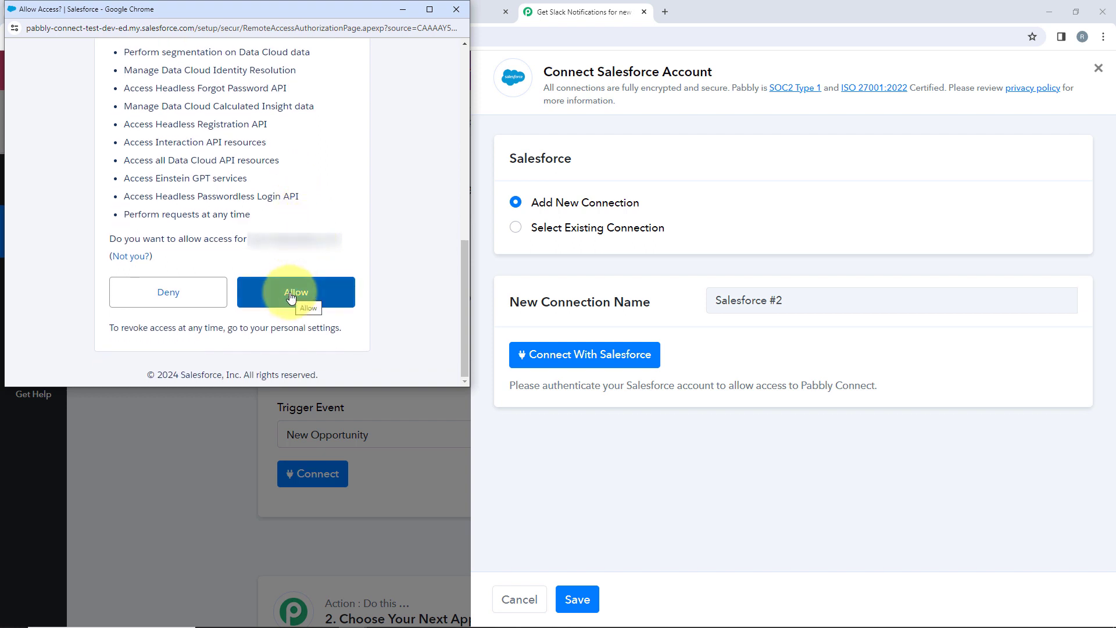
left_click(291, 297)
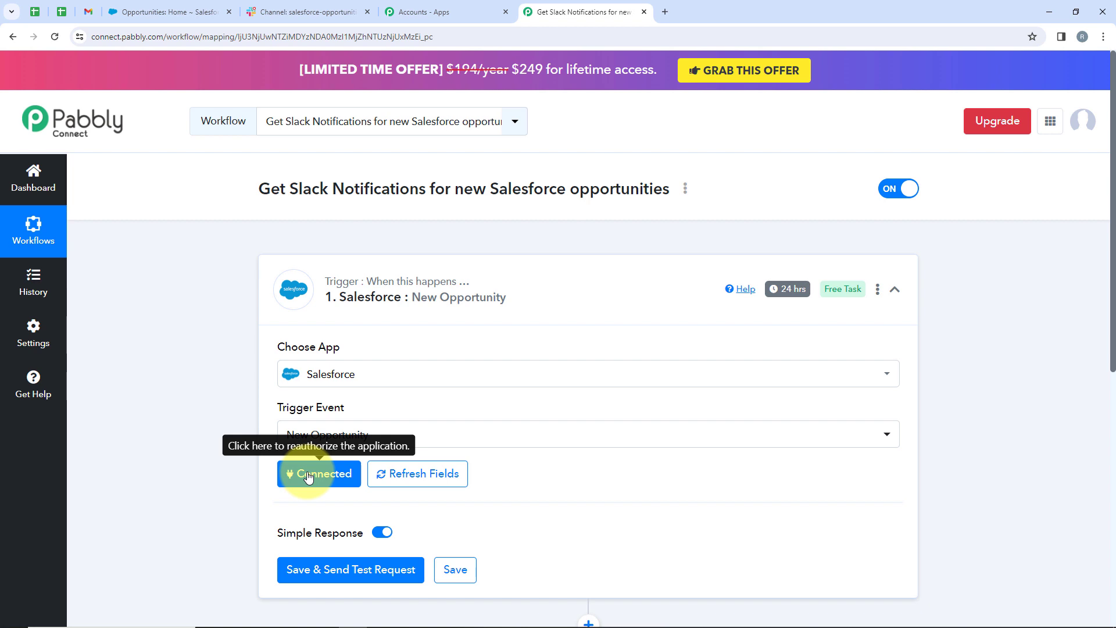
scroll(308, 475, "down", 2)
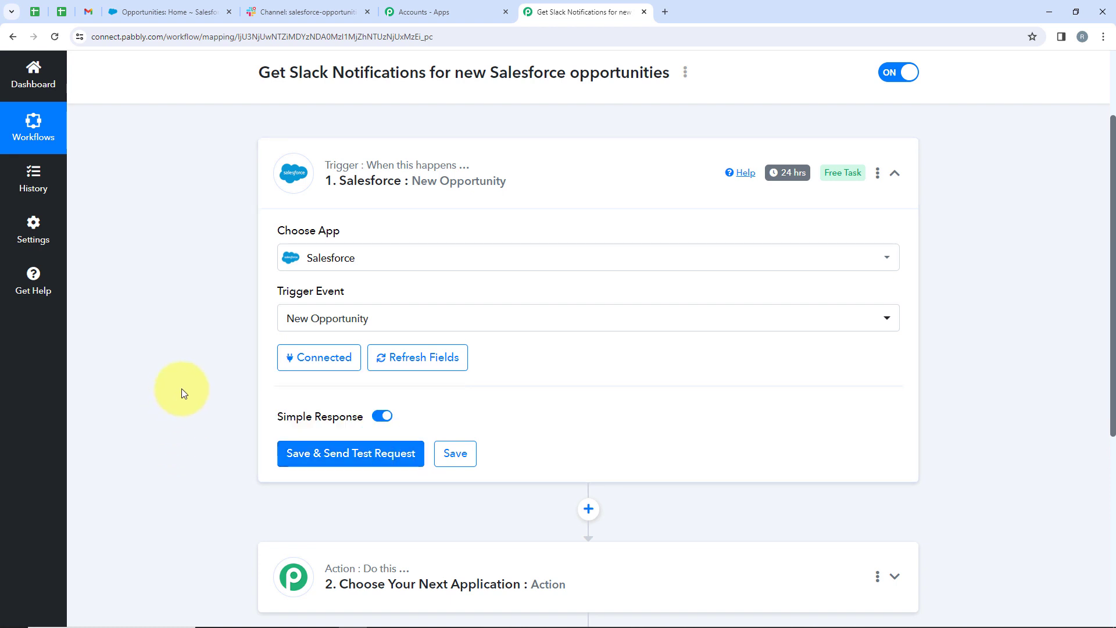
In Salesforce, enter name and account 'Dummy Opportunity', type New Customer, and the contact's e-mail.
left_click(124, 7)
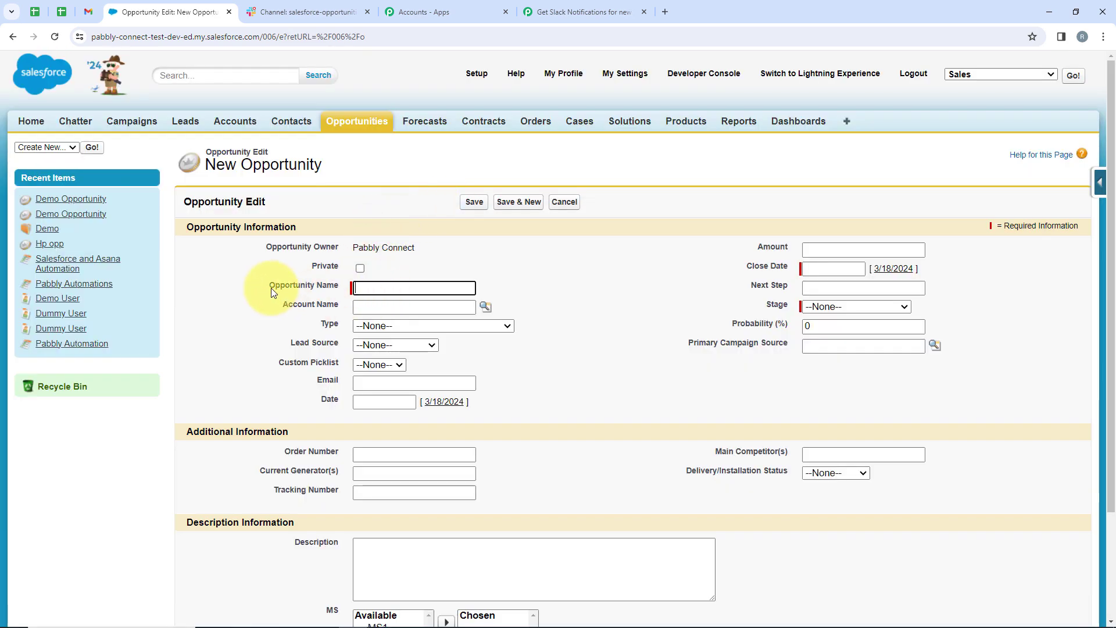
left_click_drag(271, 288, 337, 284)
left_click(386, 288)
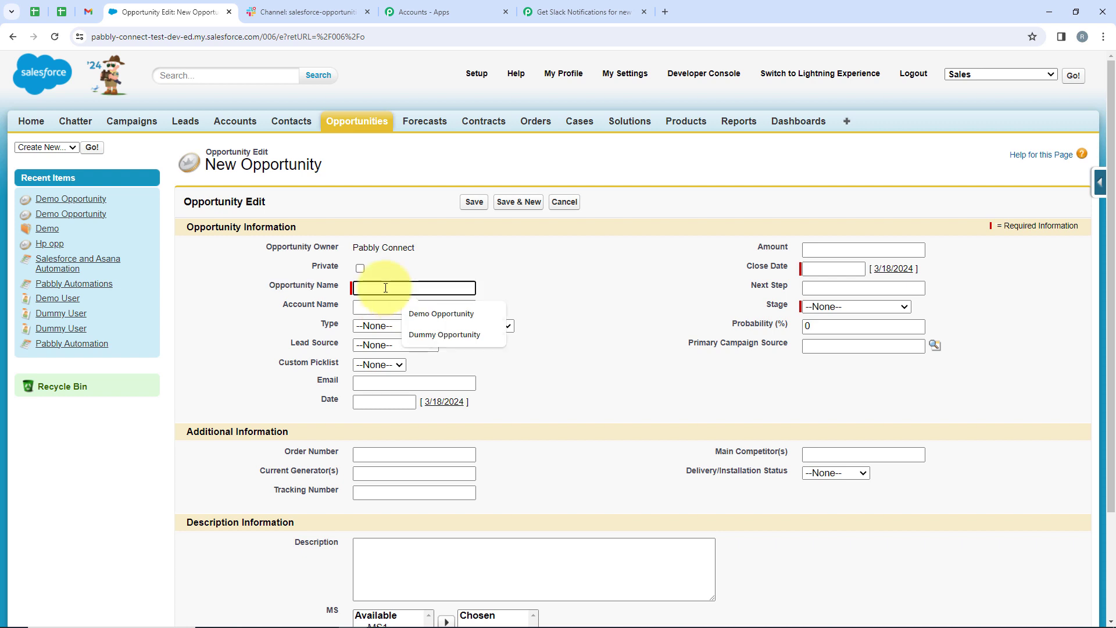
left_click(438, 342)
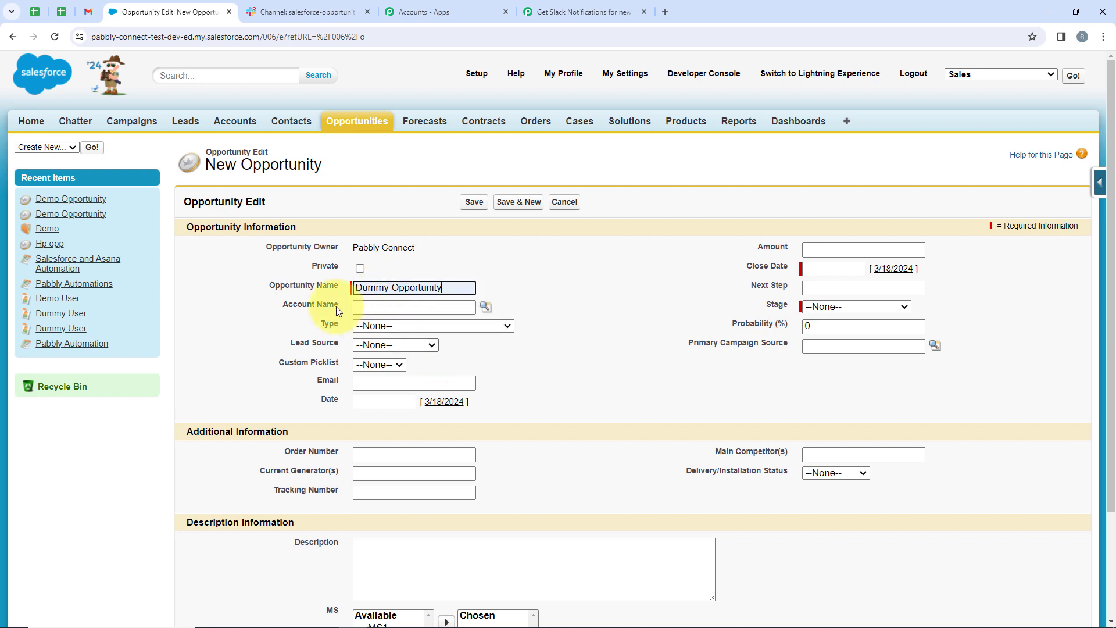
left_click(394, 307)
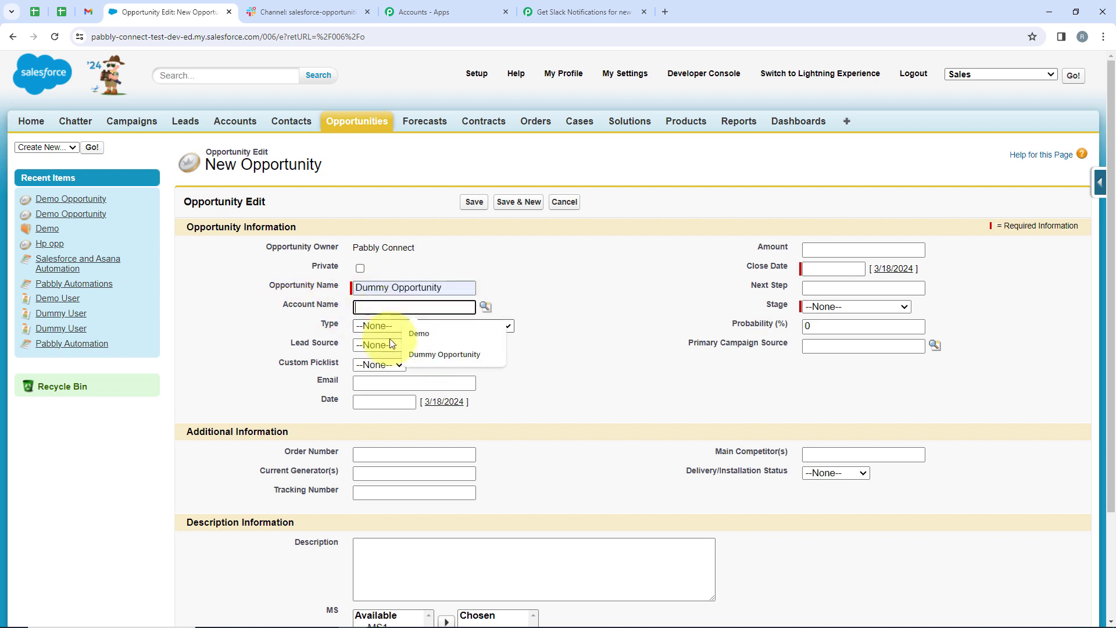
left_click(420, 354)
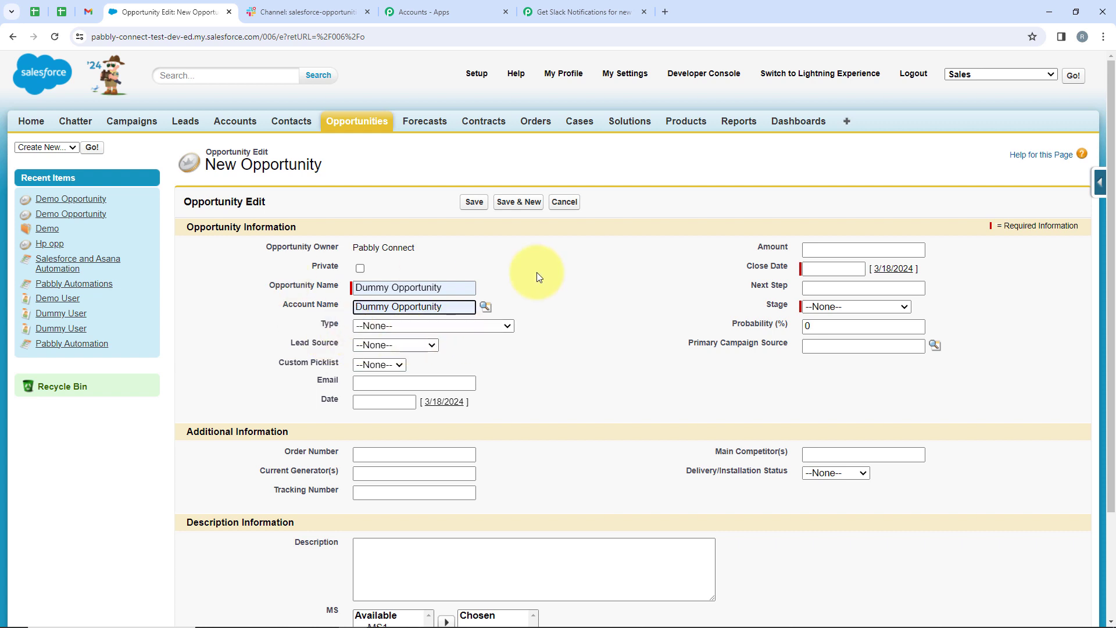
left_click(408, 327)
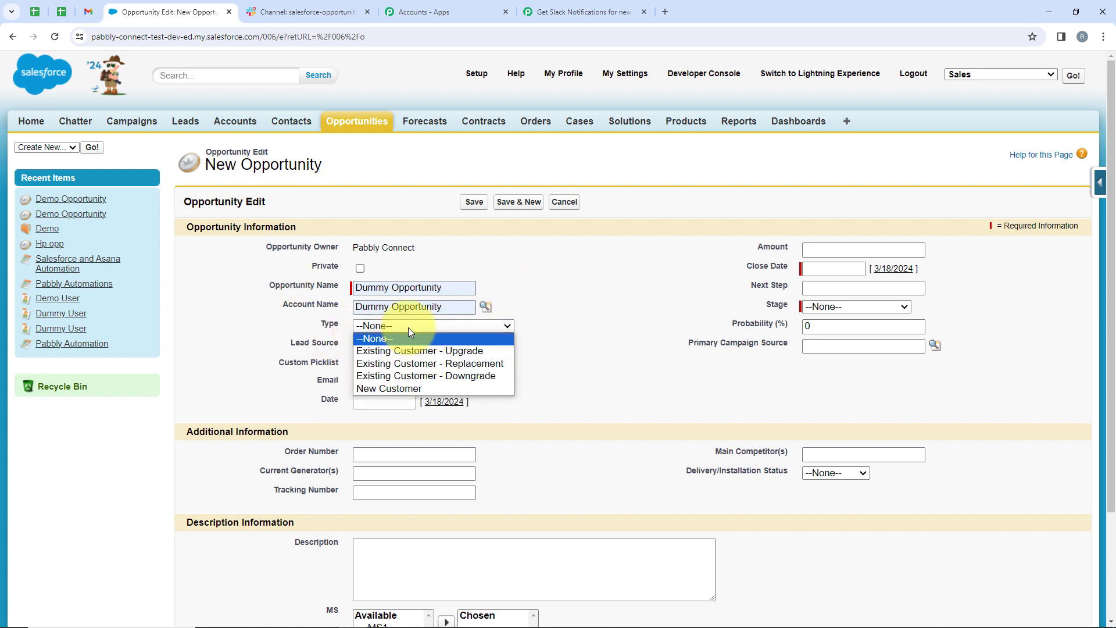
left_click(438, 389)
left_click(374, 389)
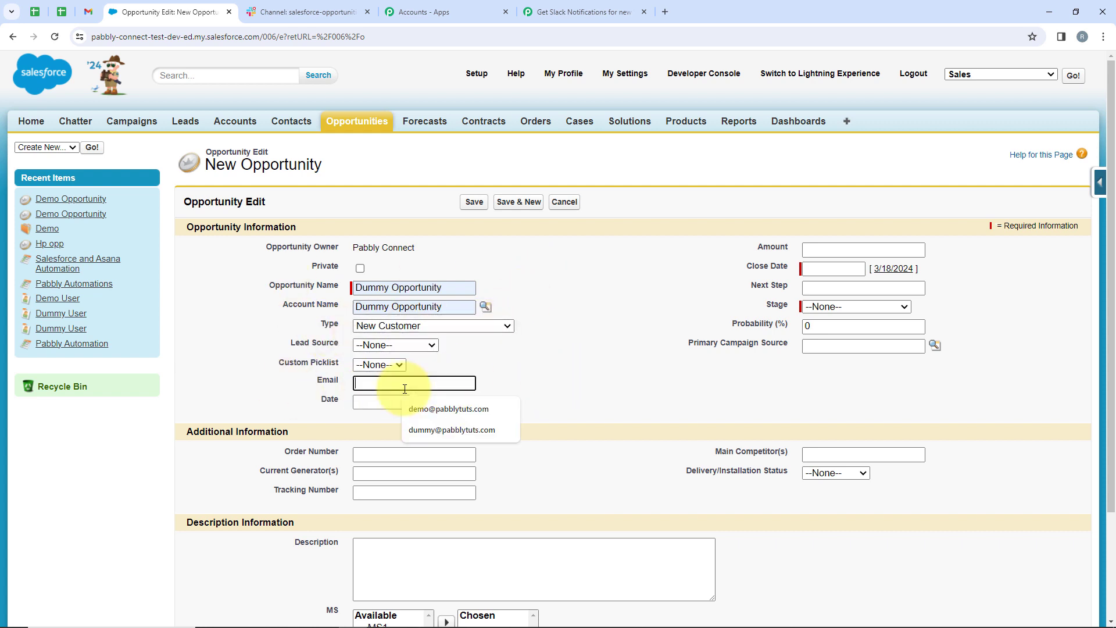
left_click(439, 427)
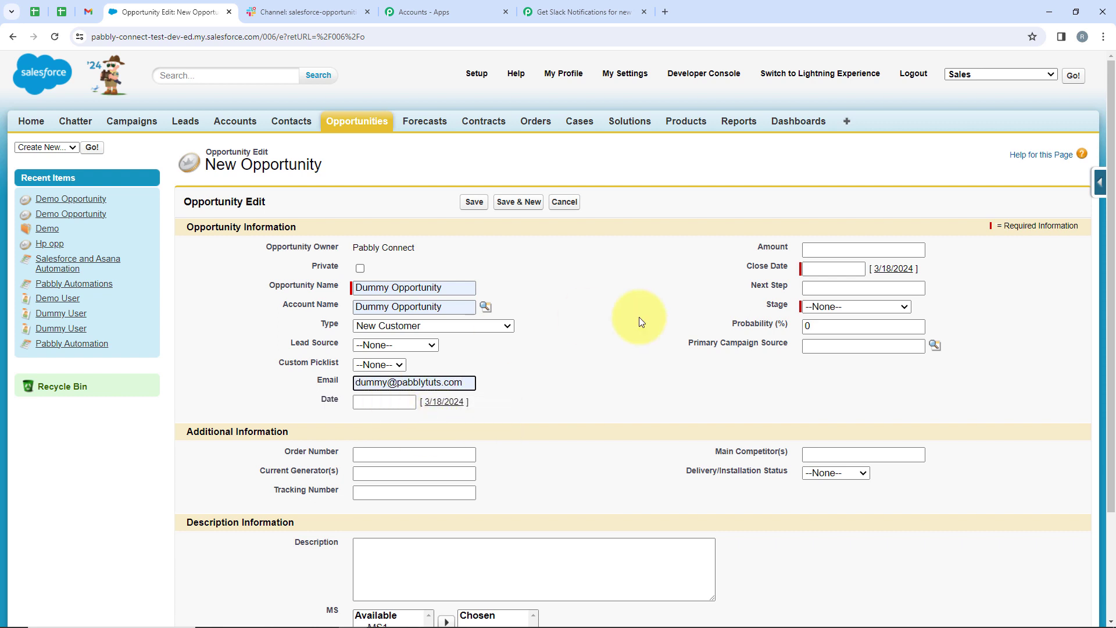
Set amount 999, close date 3/25/2024, stage Needs Analysis, probability 40%, and save the opportunity.
left_click(814, 250)
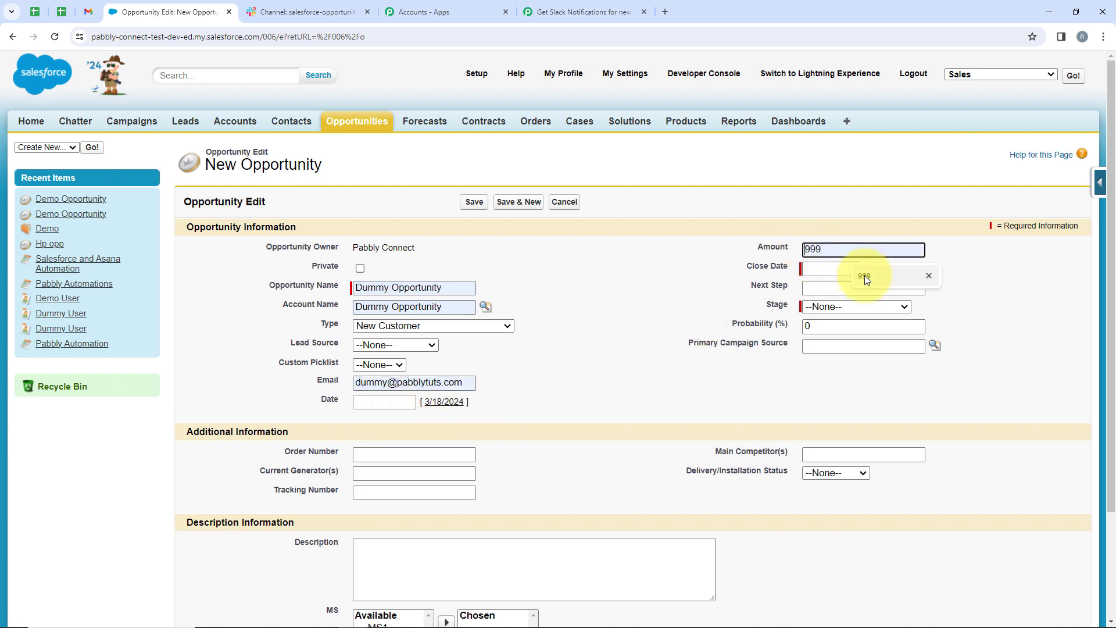
left_click(864, 274)
left_click(823, 268)
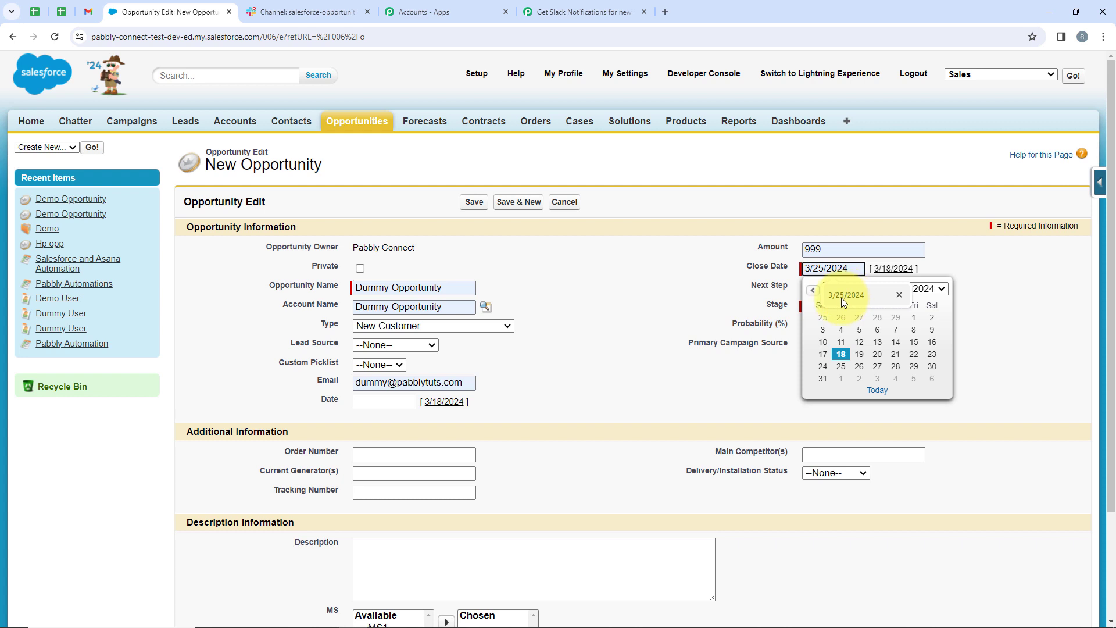
left_click(840, 297)
left_click(791, 334)
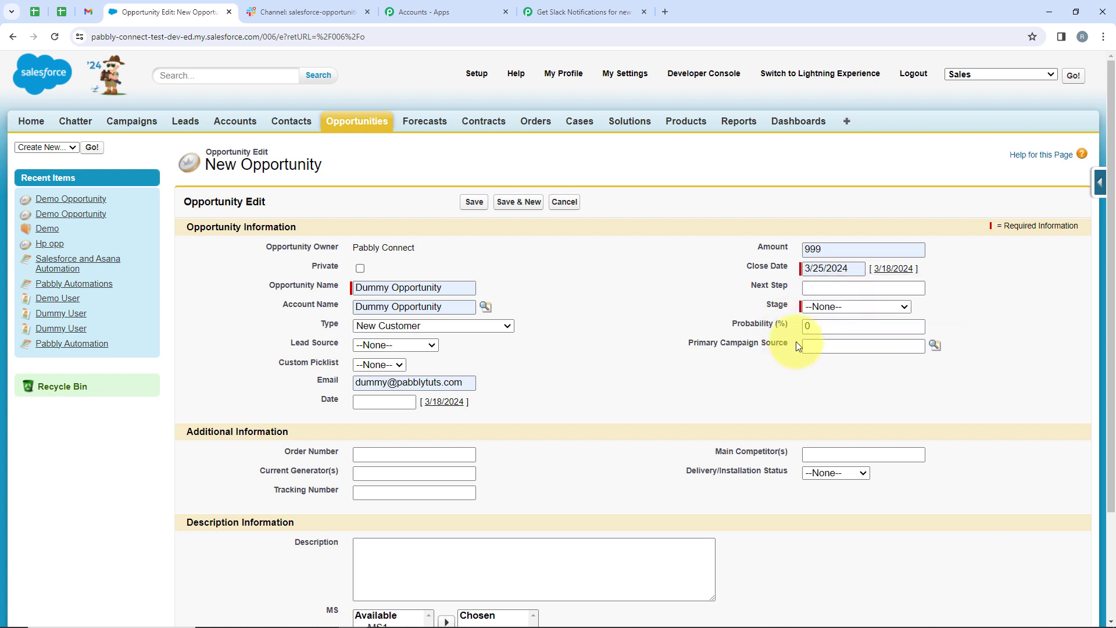
left_click(816, 307)
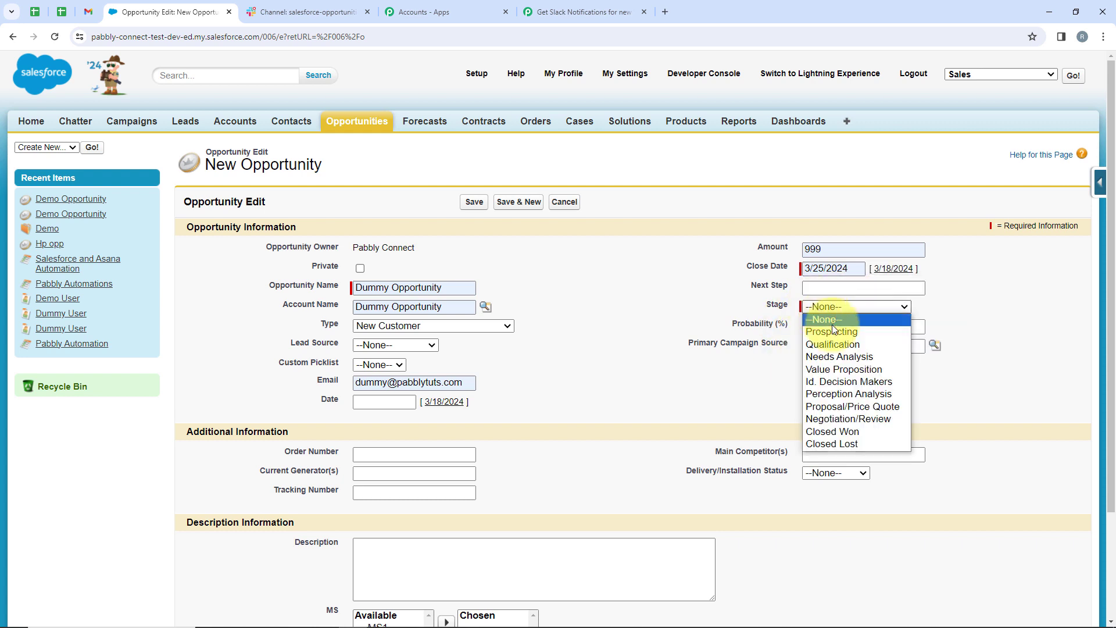
left_click(824, 356)
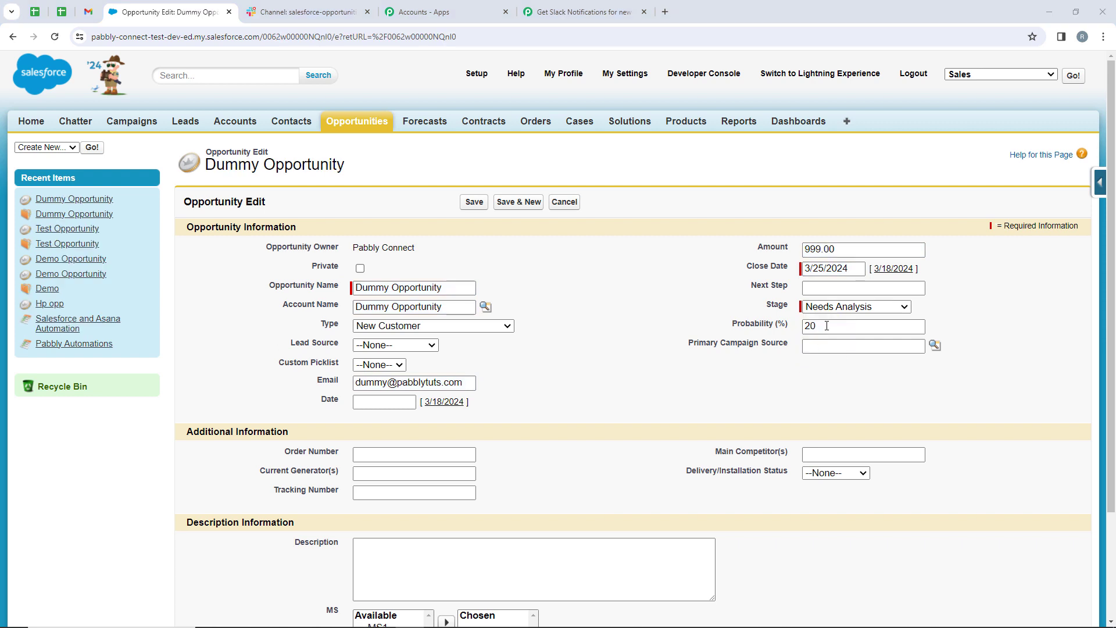
left_click_drag(817, 327, 802, 332)
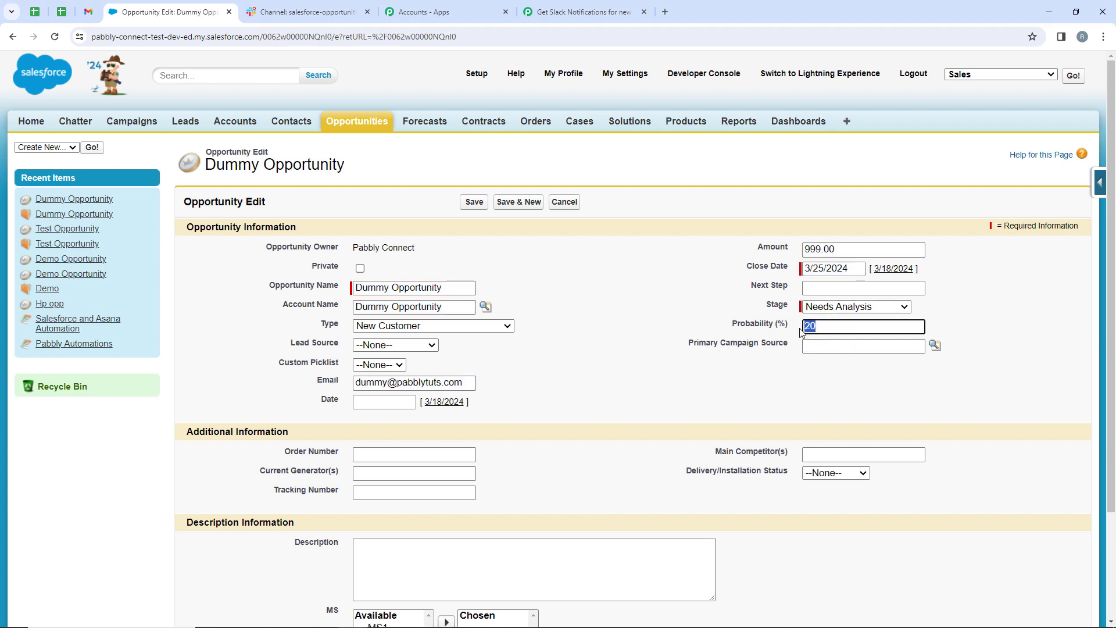
type("4")
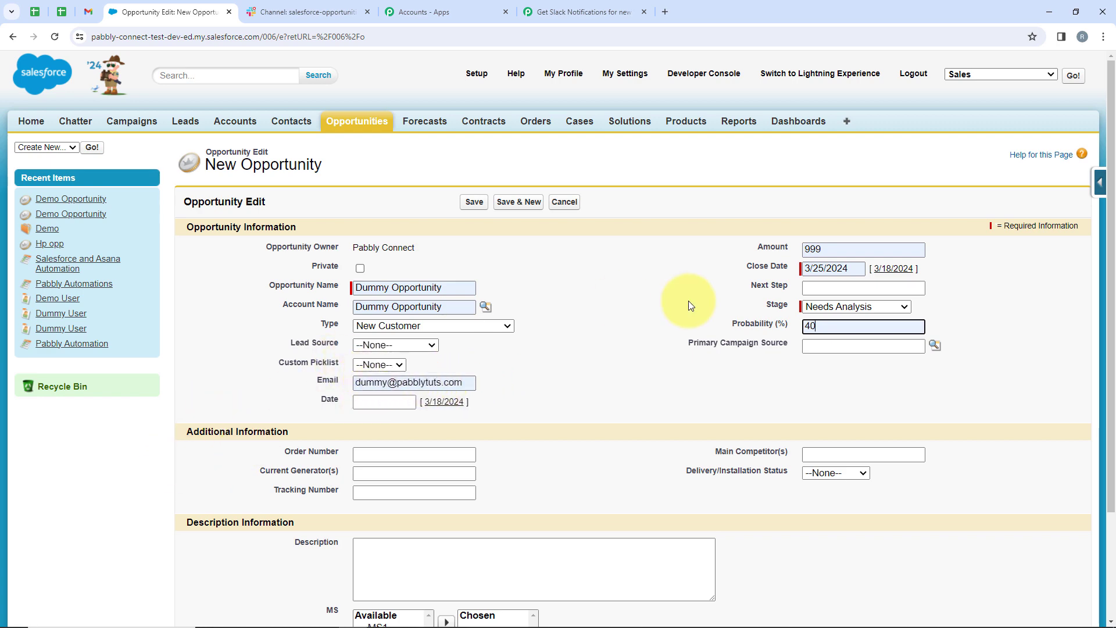
scroll(551, 434, "down", 3)
left_click(473, 553)
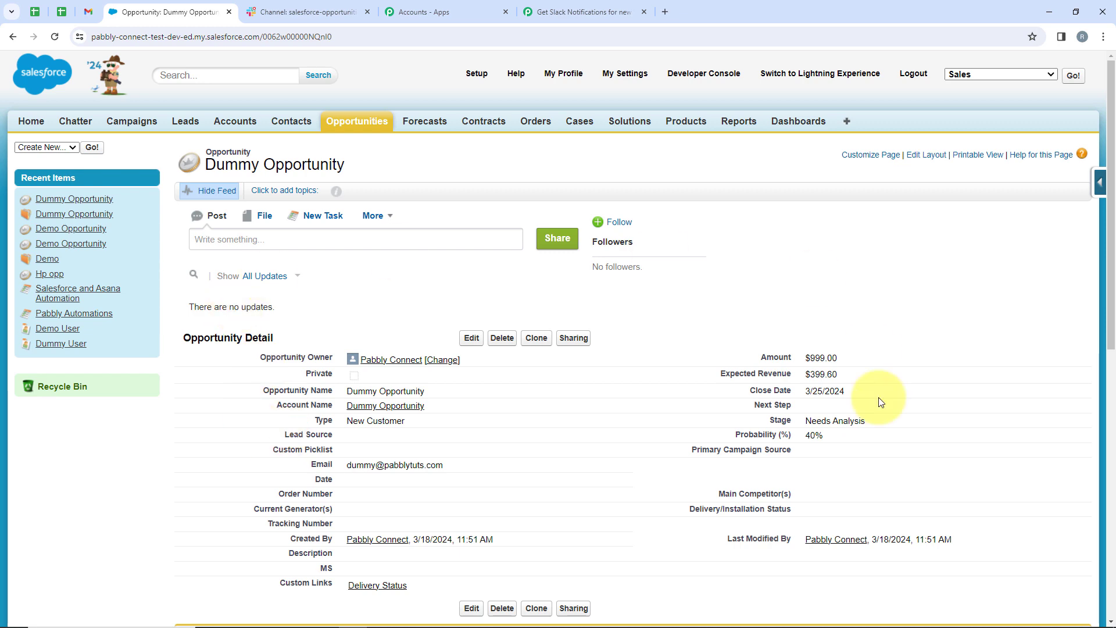
left_click(576, 11)
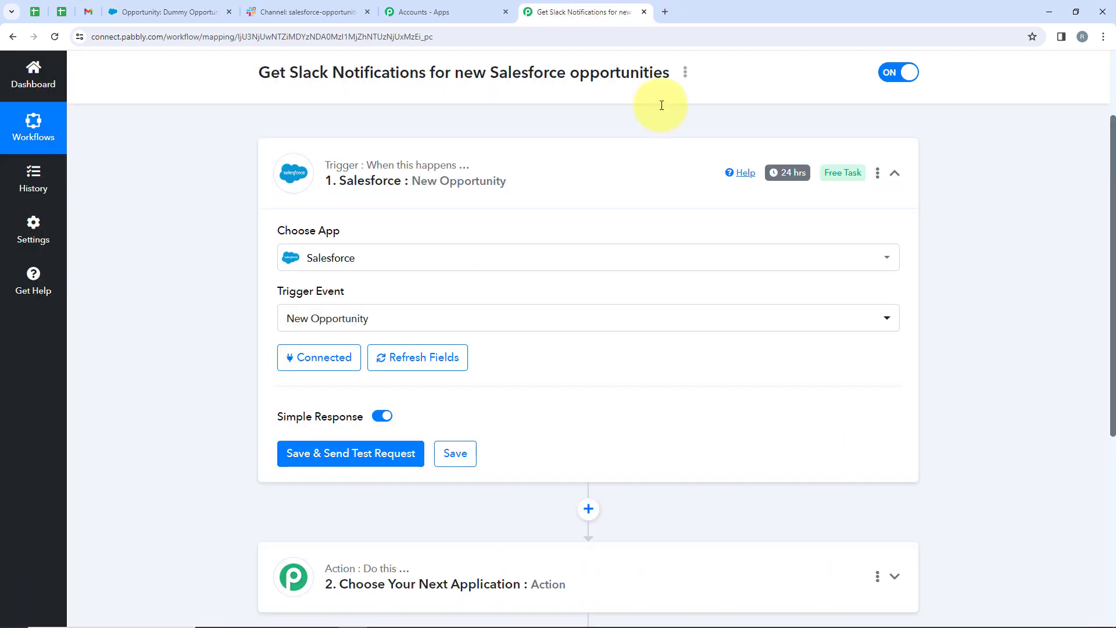
Fetch the test opportunity as Response A, checking Type New Customer and Probability 40.
left_click(303, 457)
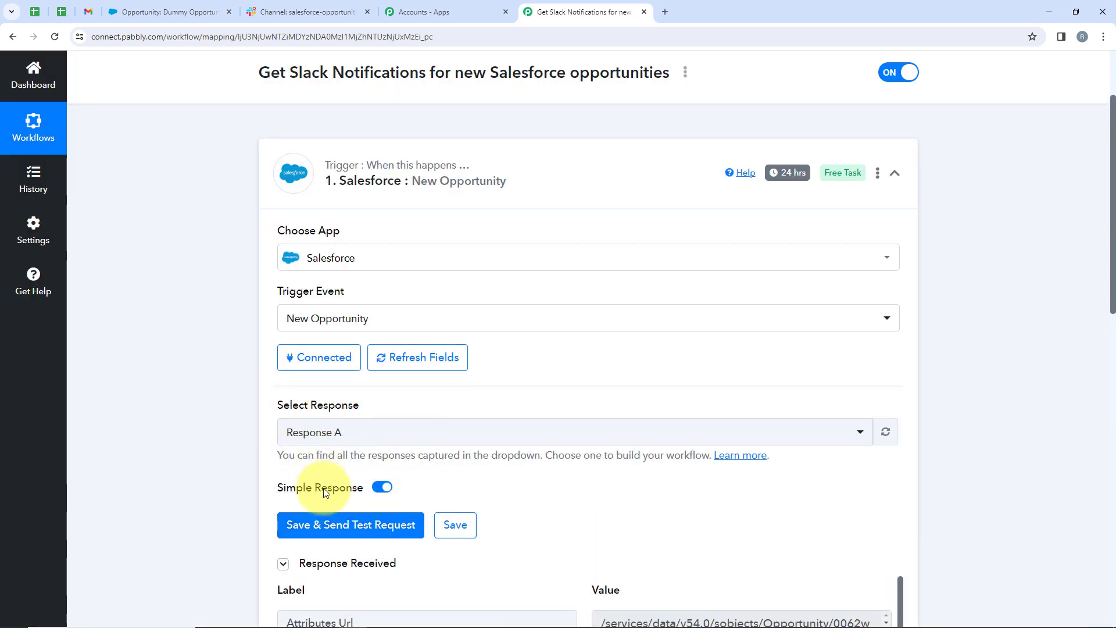
scroll(751, 429, "down", 6)
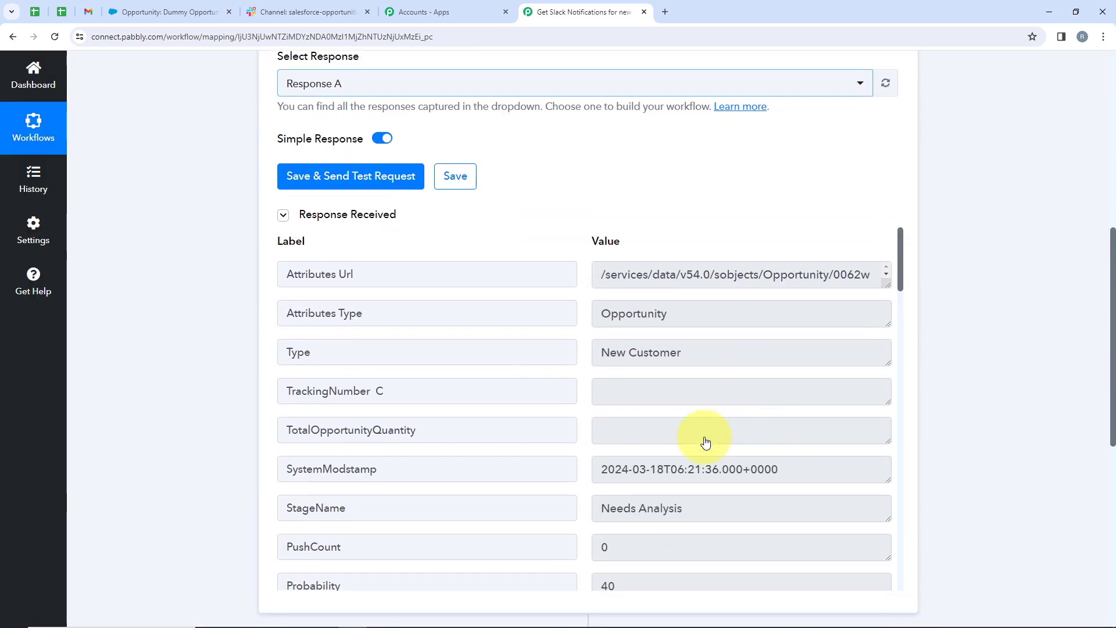
left_click_drag(681, 353, 591, 355)
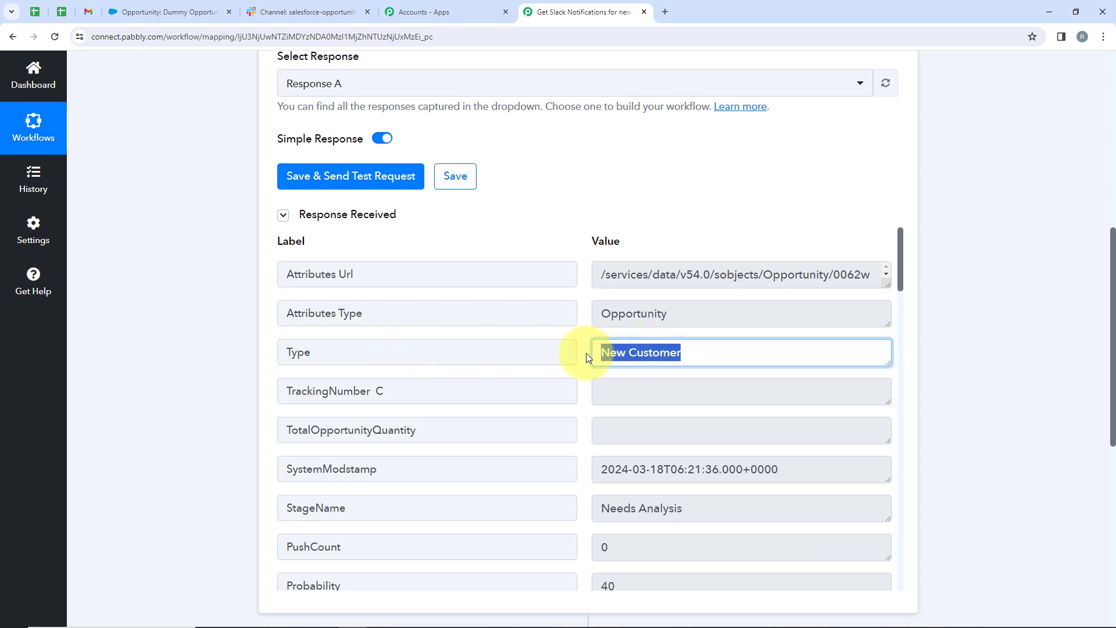
scroll(756, 534, "down", 1)
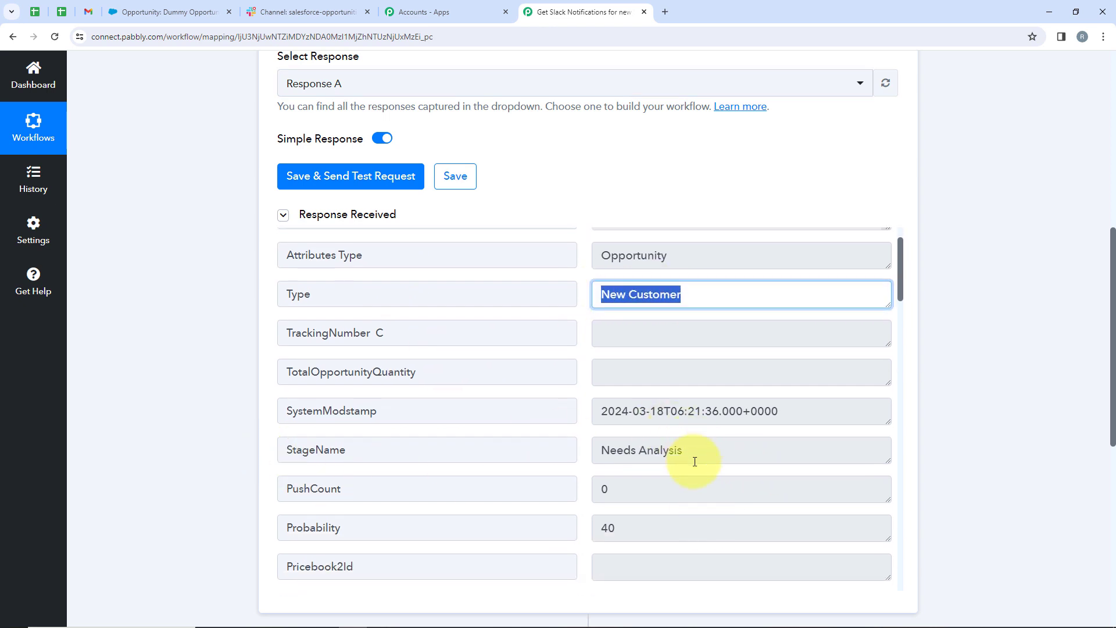
scroll(610, 462, "down", 2)
double_click(653, 424)
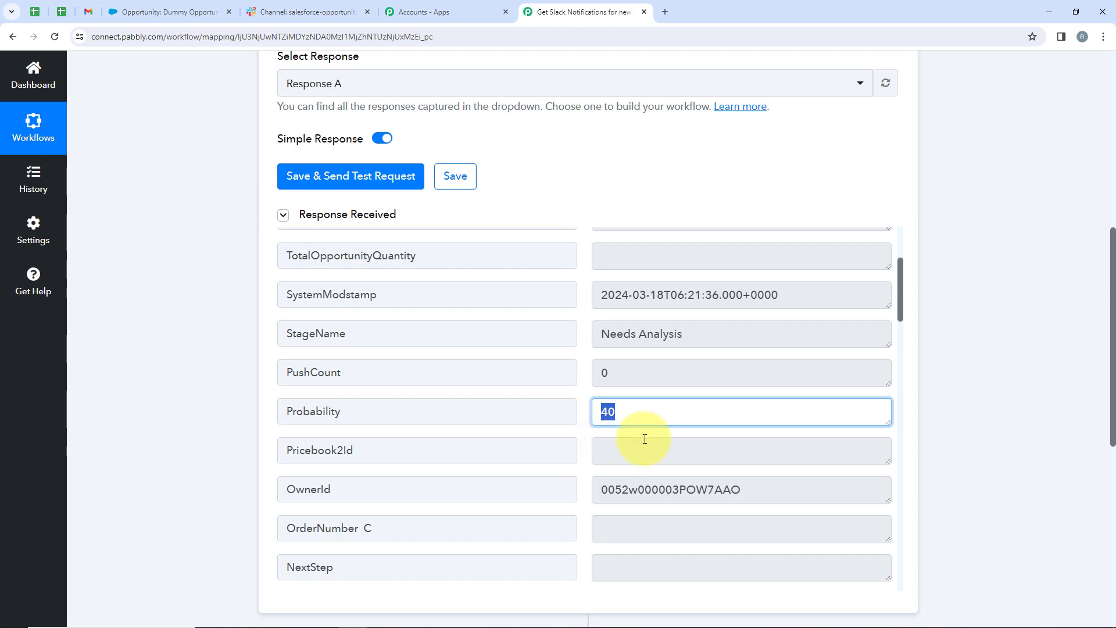
scroll(628, 456, "down", 4)
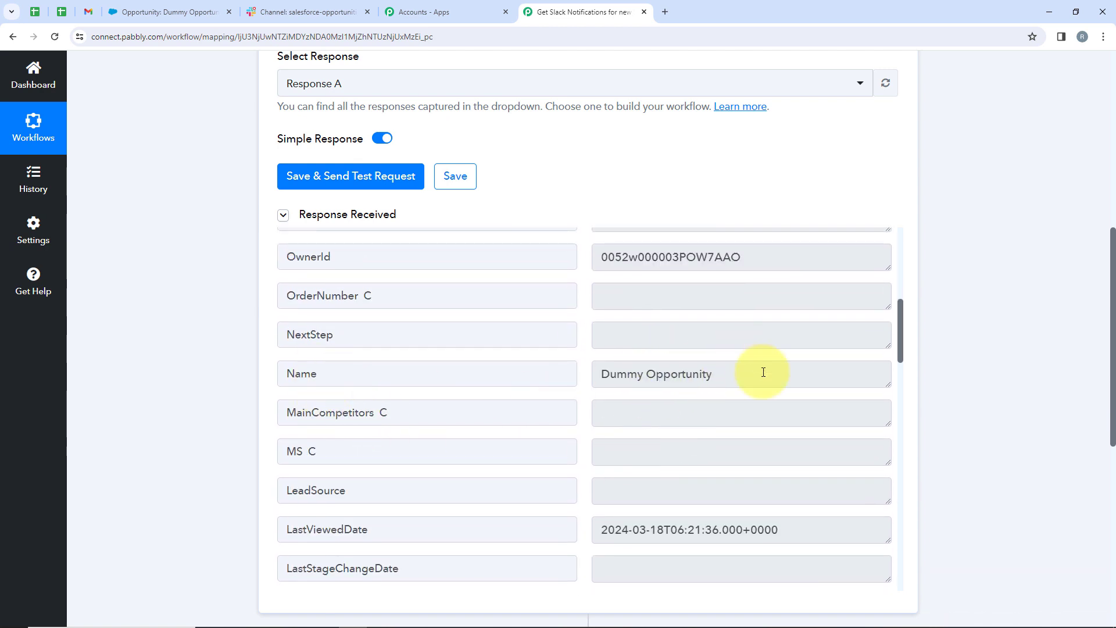
scroll(369, 258, "up", 8)
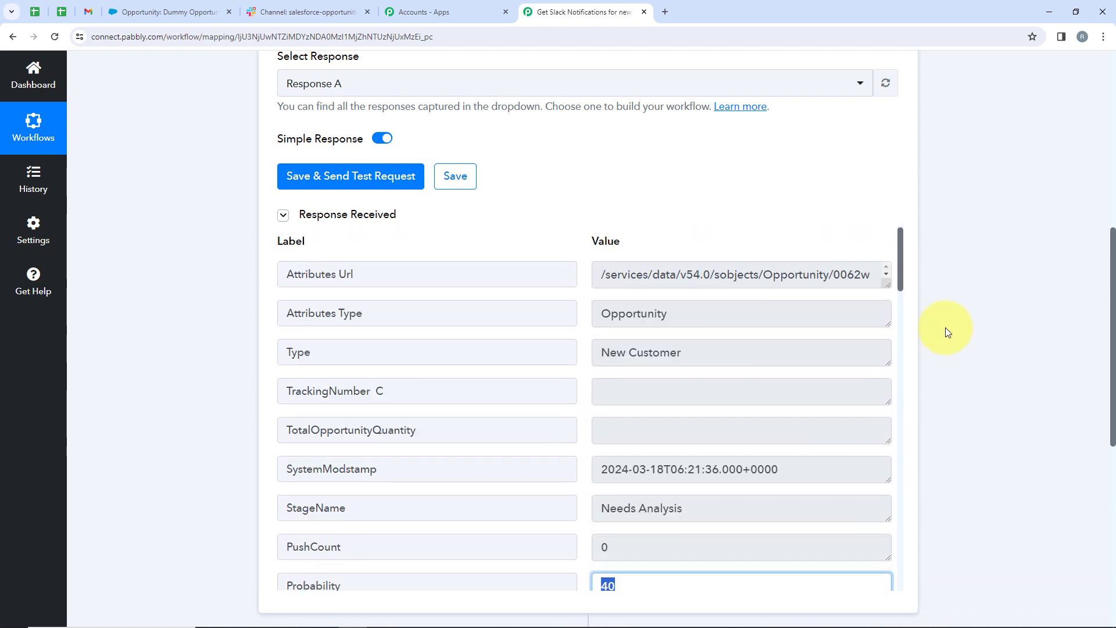
scroll(454, 304, "up", 8)
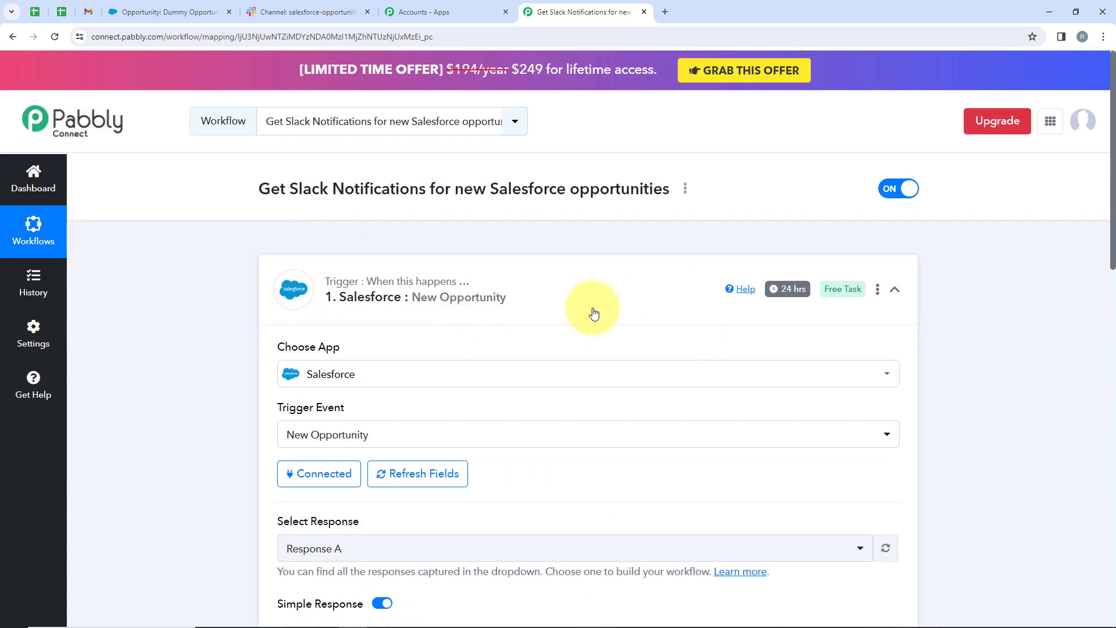
left_click(499, 299)
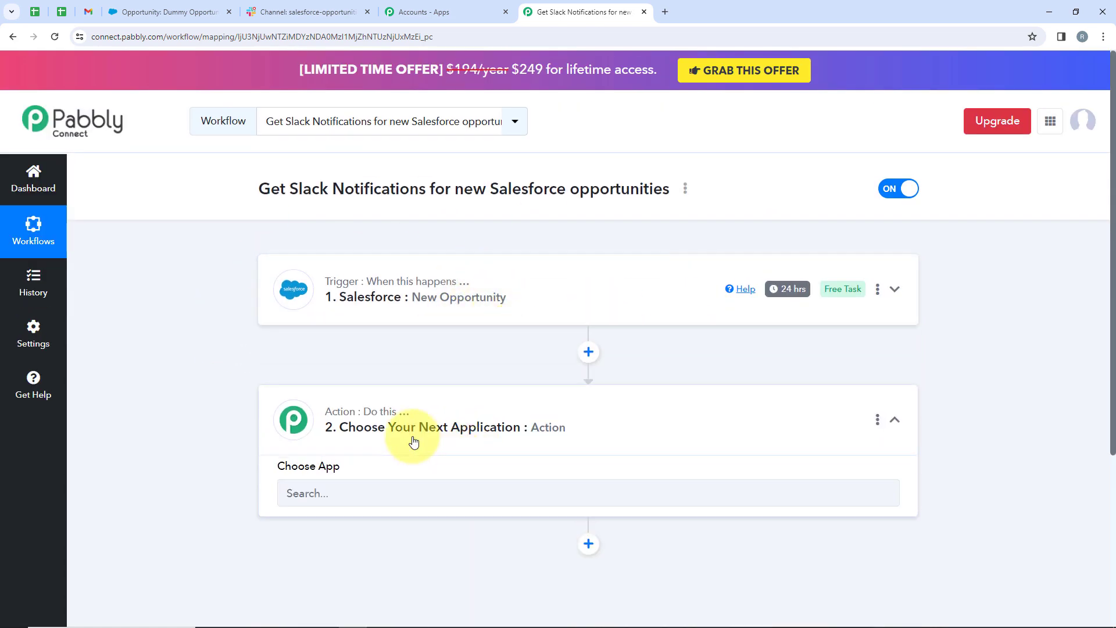
Set the action step to Slack with the Send Channel Message event.
scroll(367, 454, "down", 1)
left_click(312, 443)
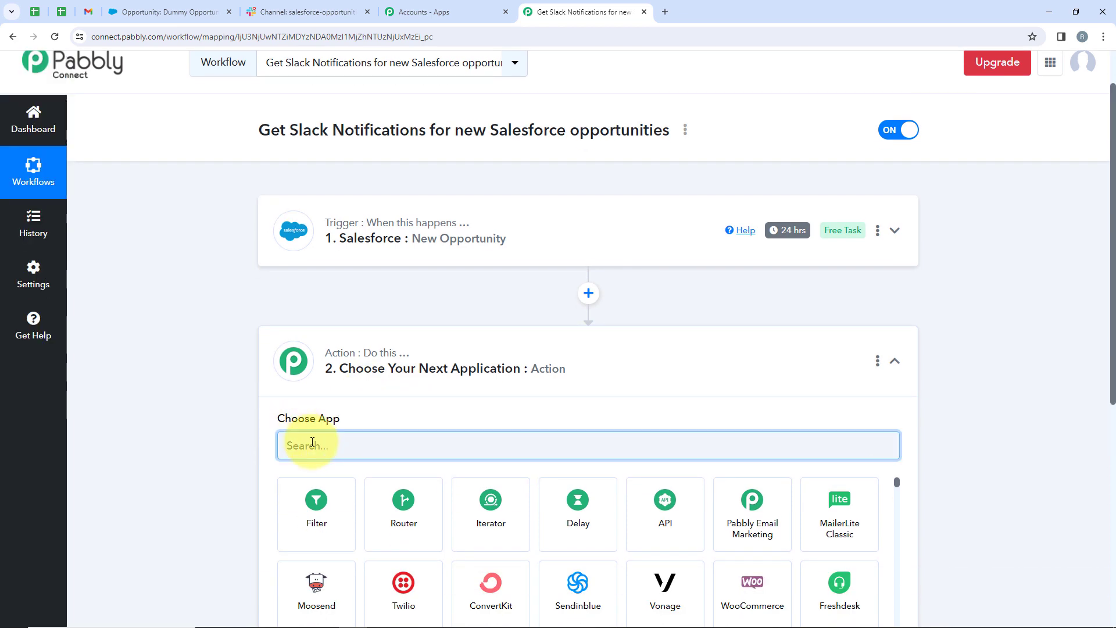
type("Slac")
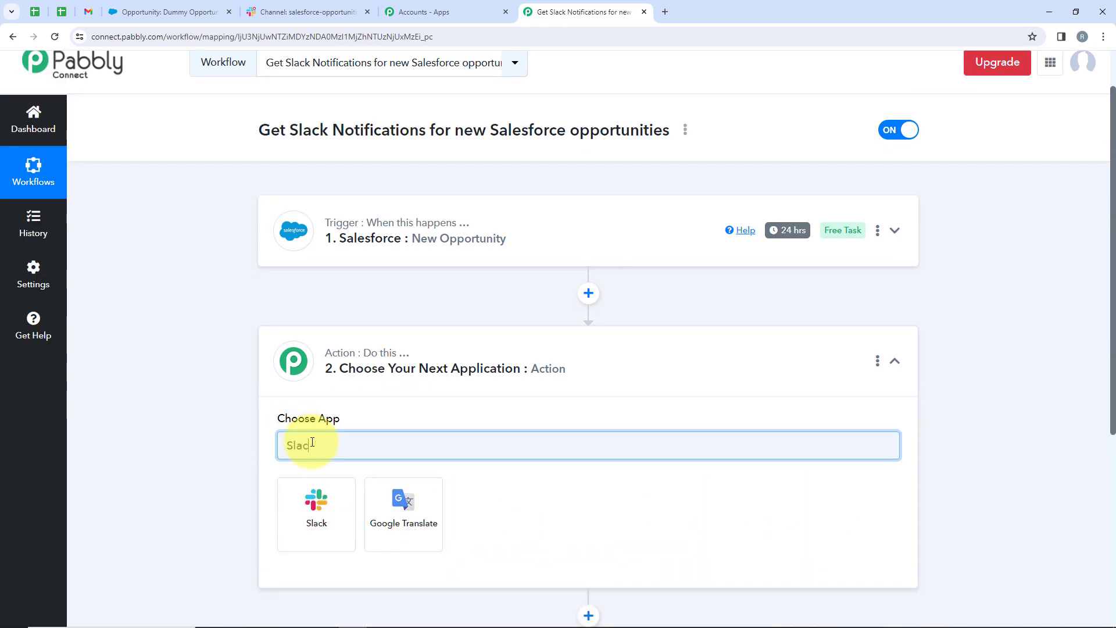
left_click(316, 478)
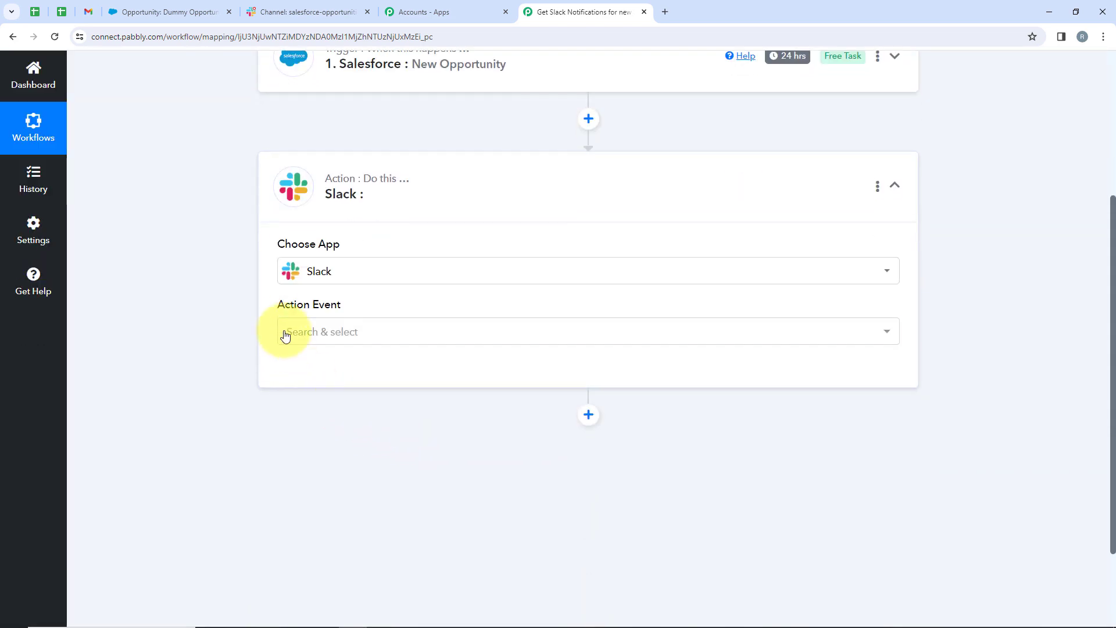
left_click(346, 331)
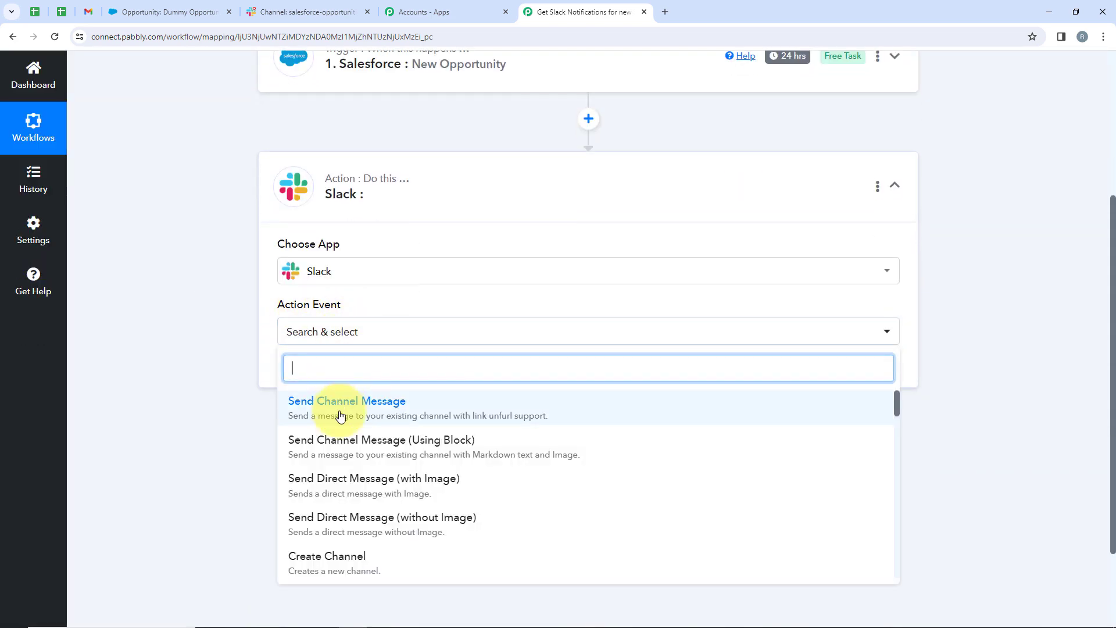
left_click(430, 406)
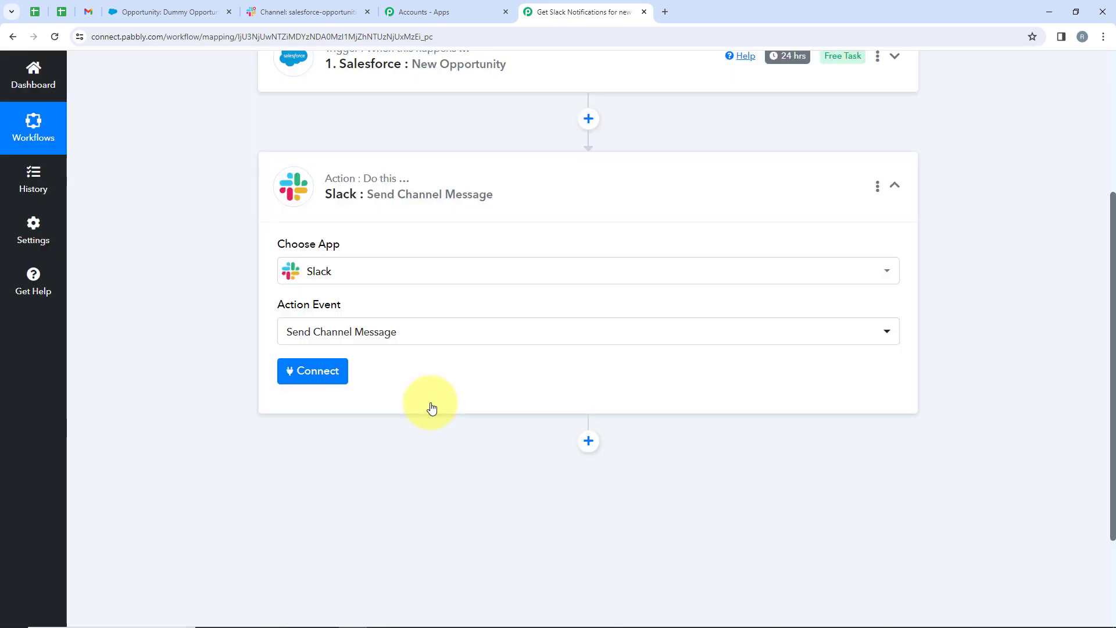
left_click(333, 385)
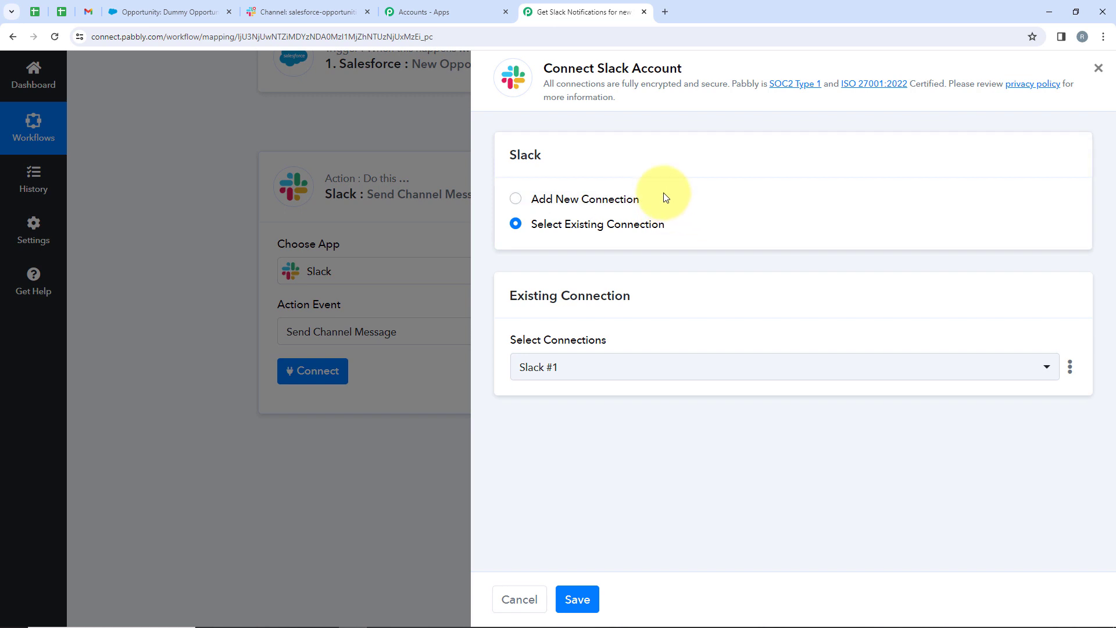
Add a new Slack connection with token type Bot and allow access to the workspace.
left_click_drag(665, 196, 536, 191)
left_click_drag(670, 226, 532, 228)
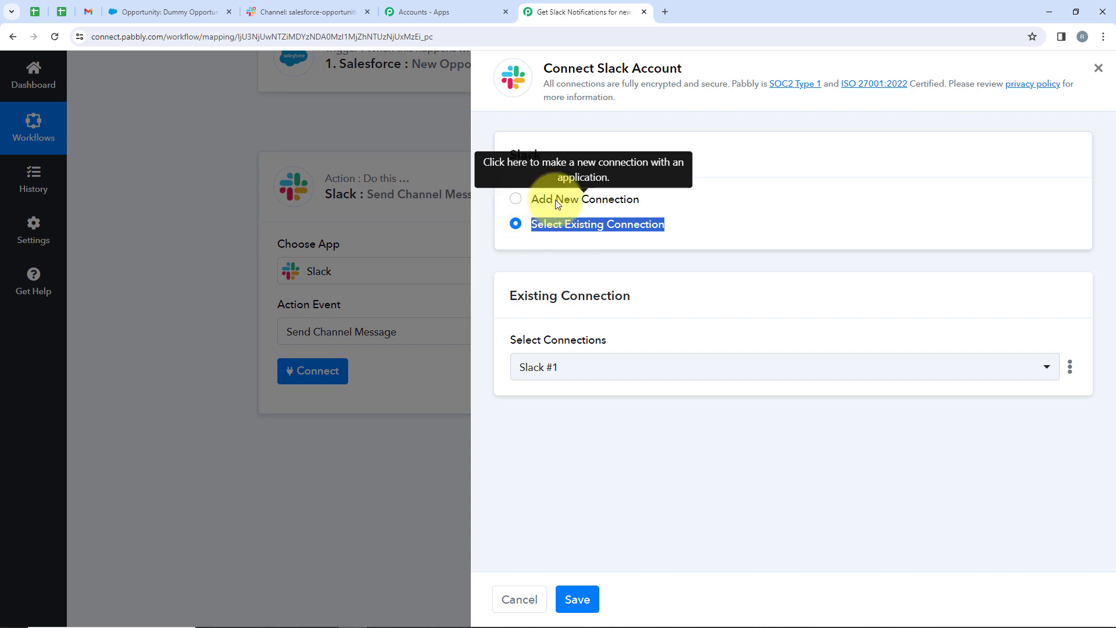
left_click(557, 200)
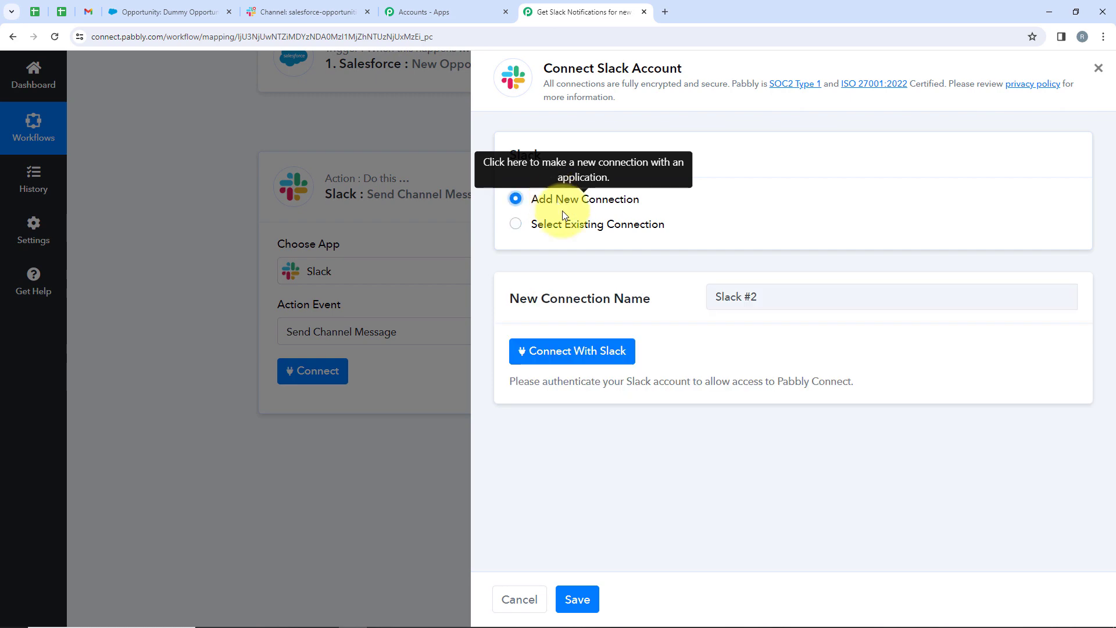
left_click(608, 356)
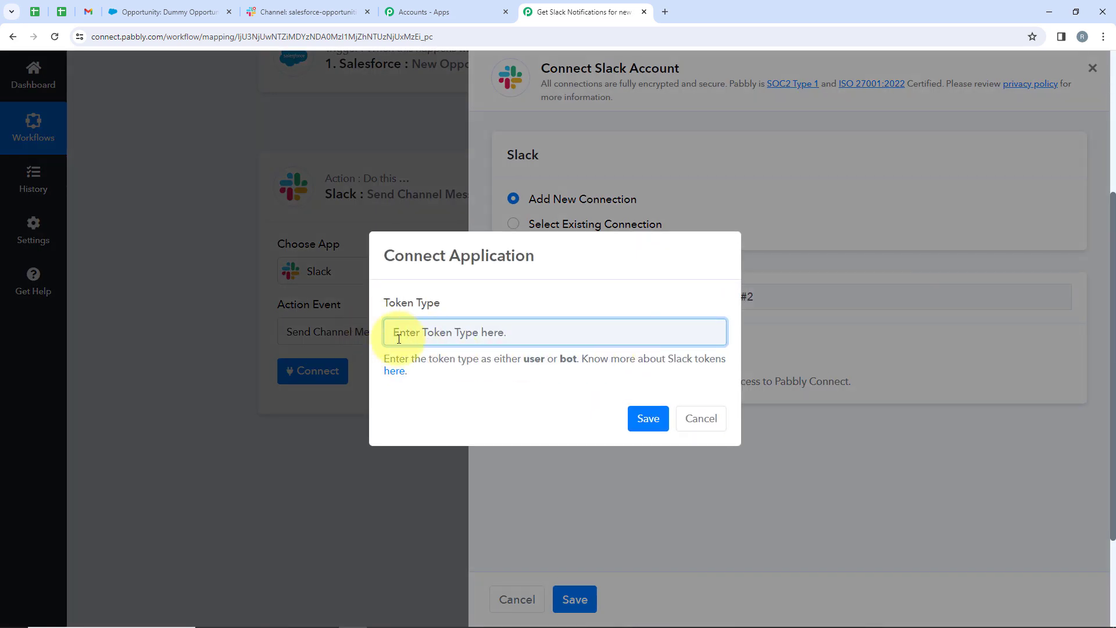
triple_click(410, 302)
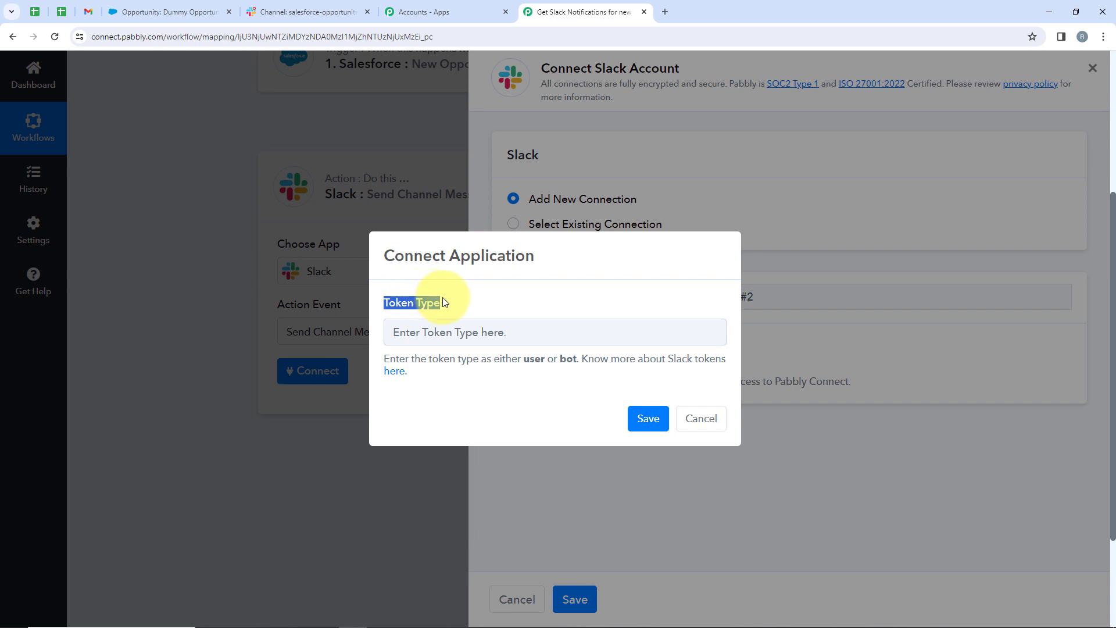
left_click(436, 341)
left_click_drag(382, 358, 567, 364)
left_click(583, 362)
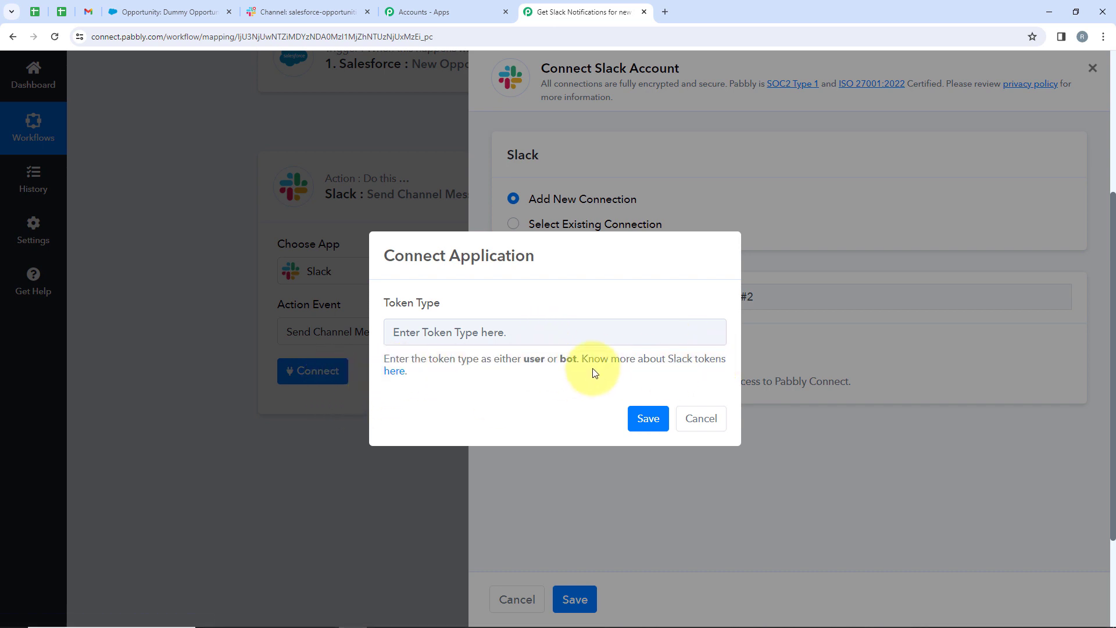
left_click(407, 335)
type("B")
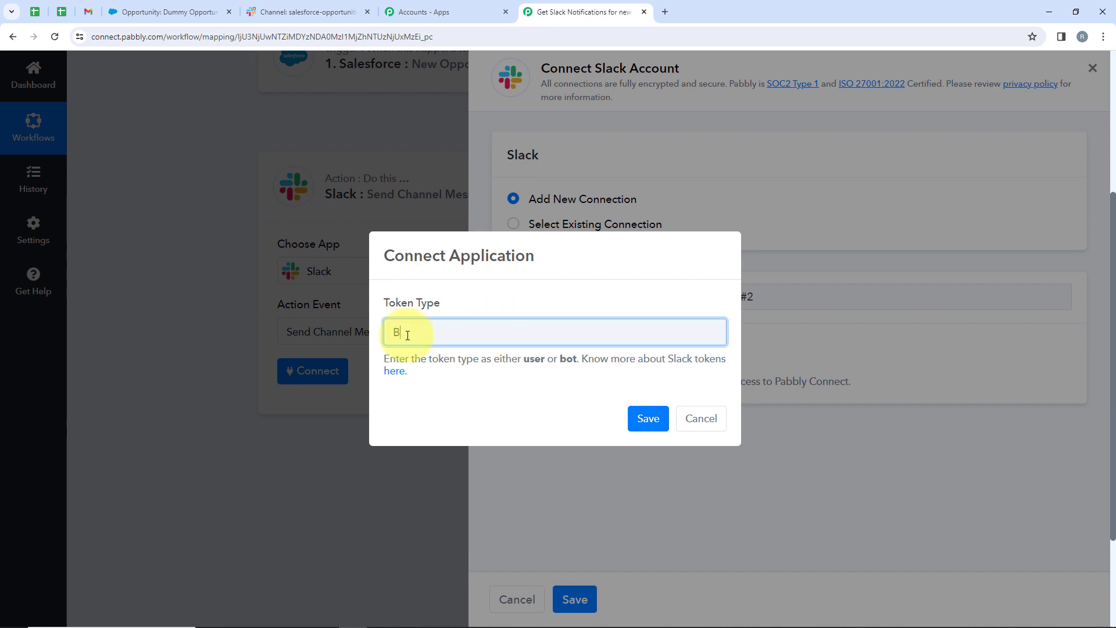
type("ot")
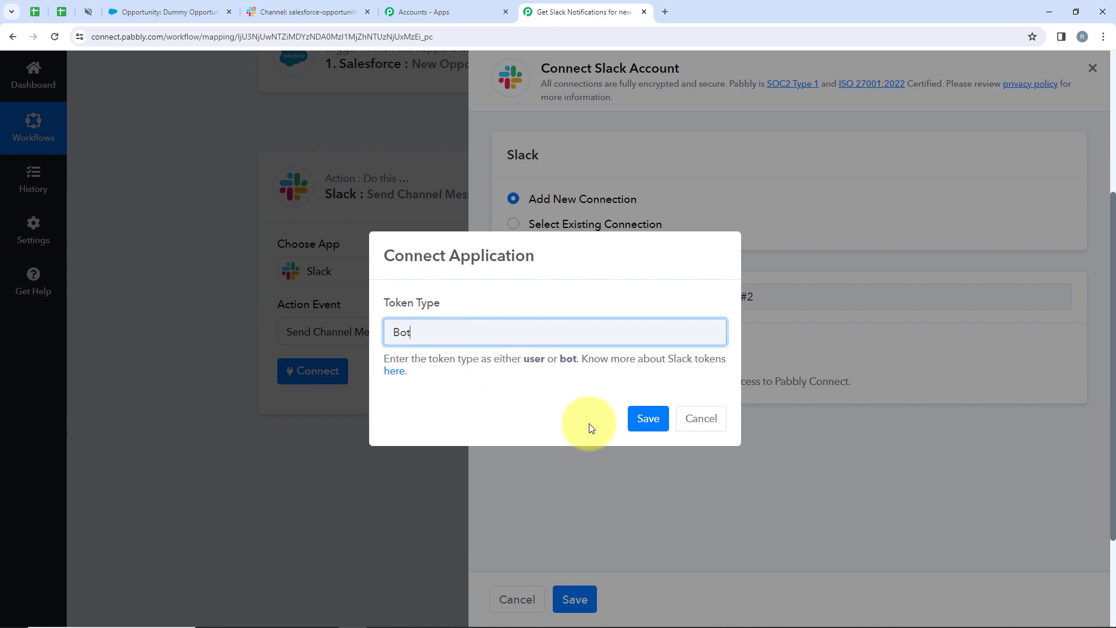
left_click(637, 418)
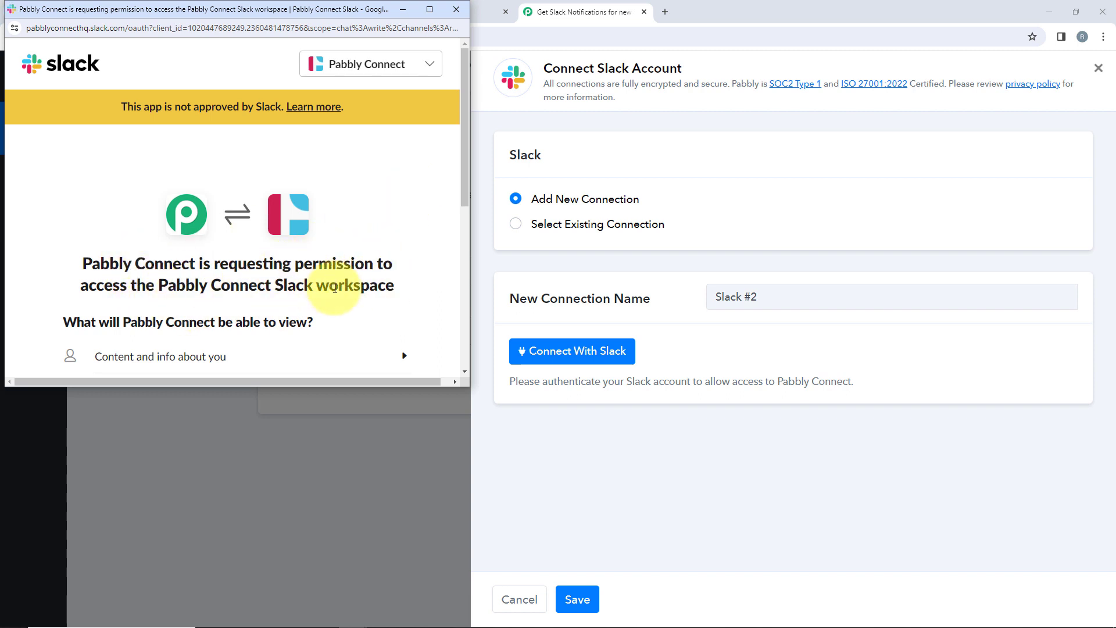
scroll(335, 288, "down", 6)
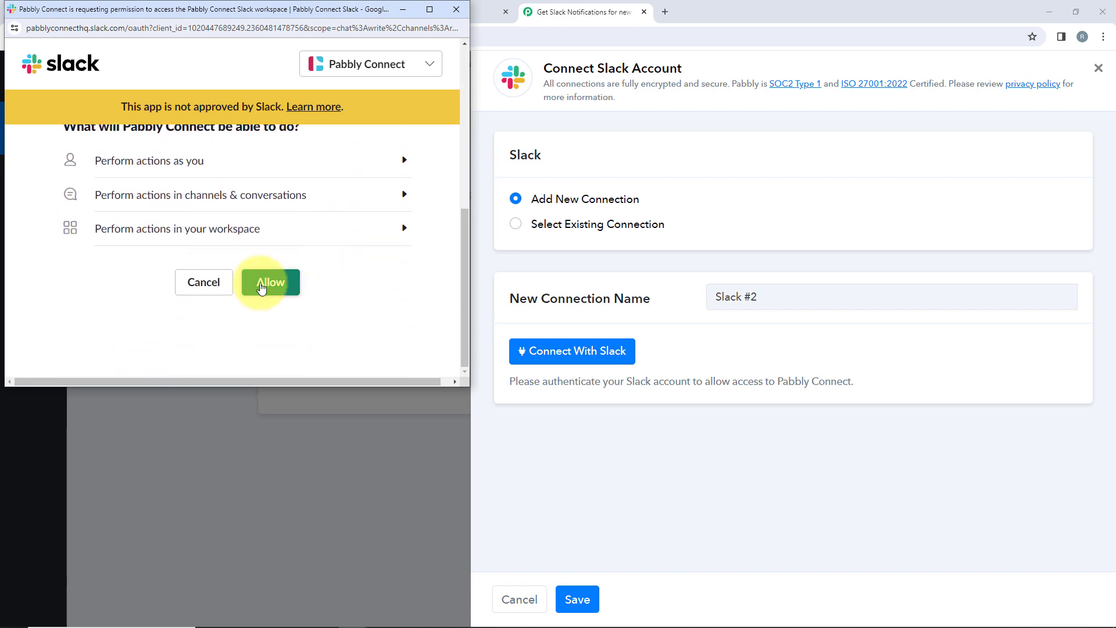
left_click(261, 289)
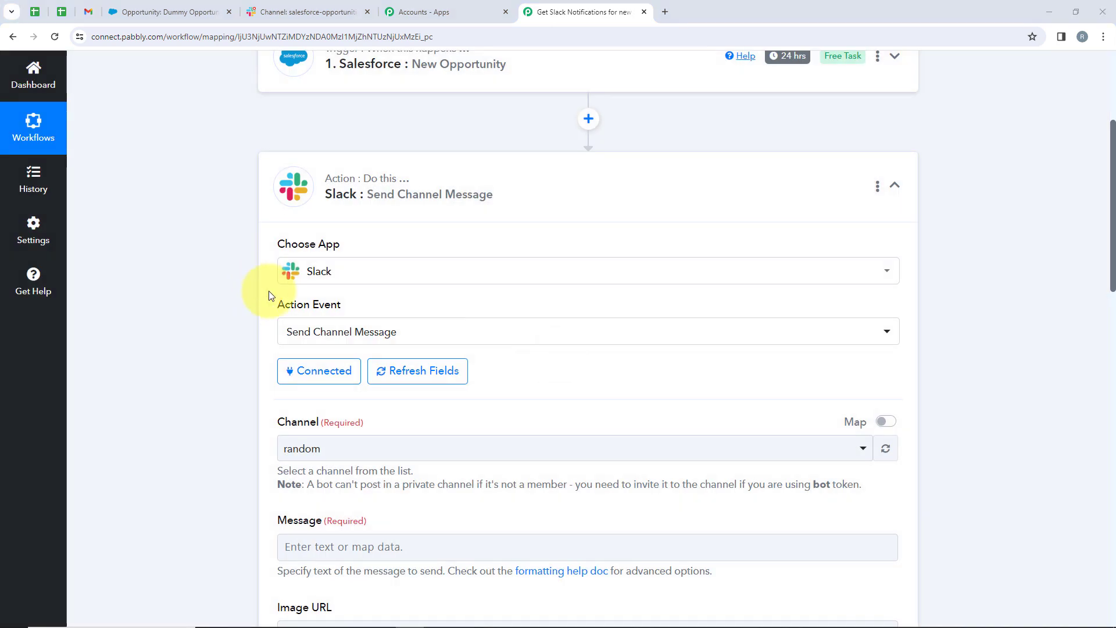
Choose salesforce-opportunities as the Slack channel after confirming it exists in Slack.
scroll(268, 292, "down", 2)
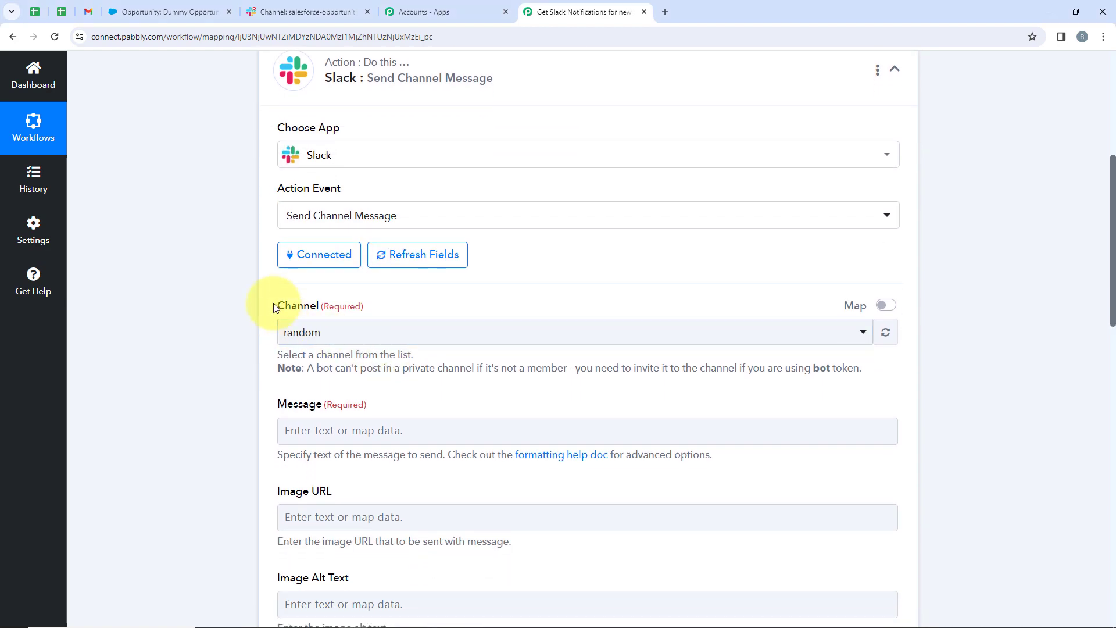
left_click_drag(315, 307, 318, 306)
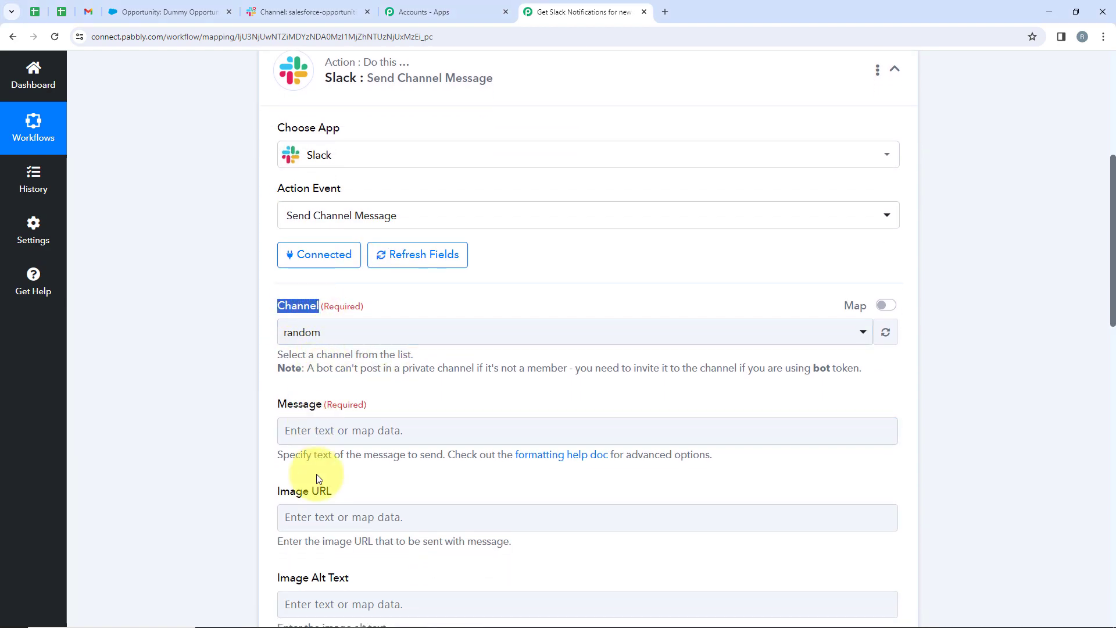
scroll(394, 473, "down", 1)
scroll(291, 460, "down", 1)
left_click(217, 453)
scroll(407, 319, "up", 3)
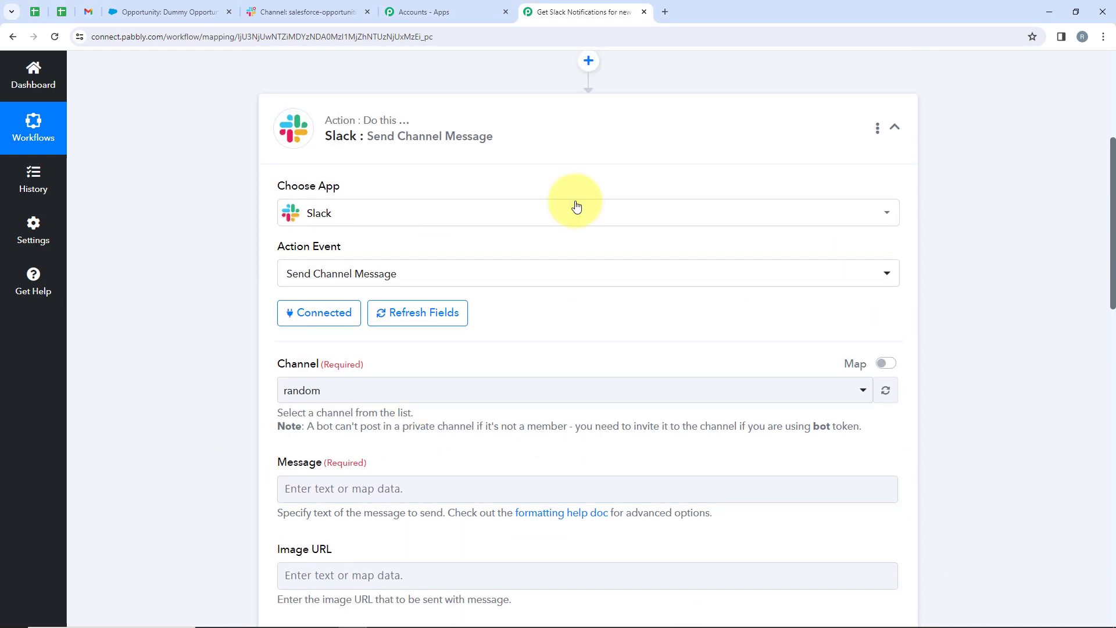
left_click(294, 391)
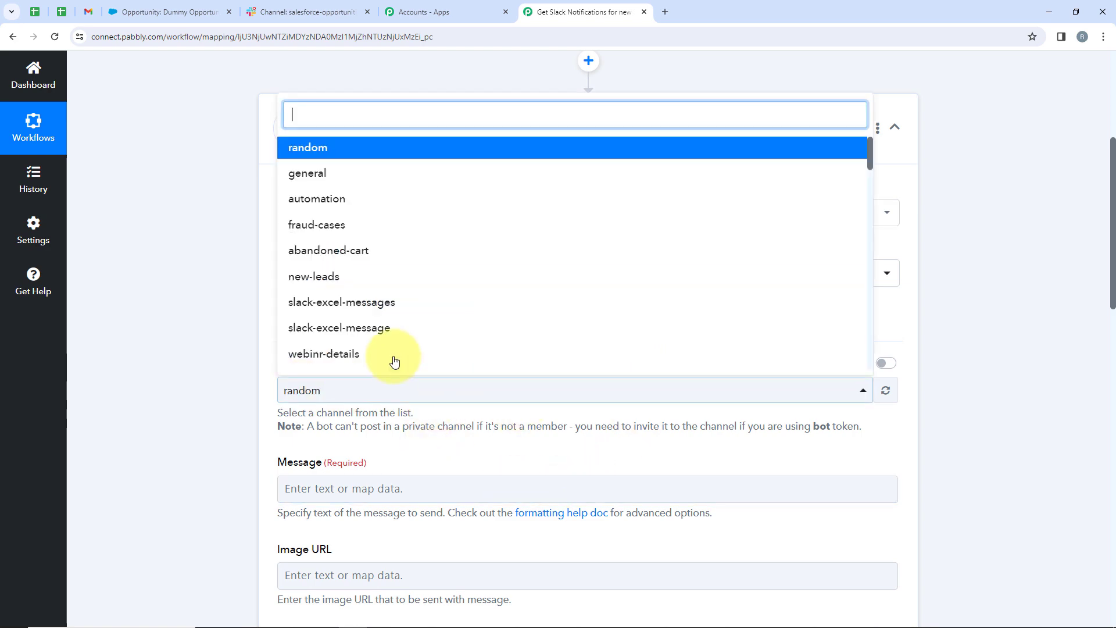
left_click(325, 12)
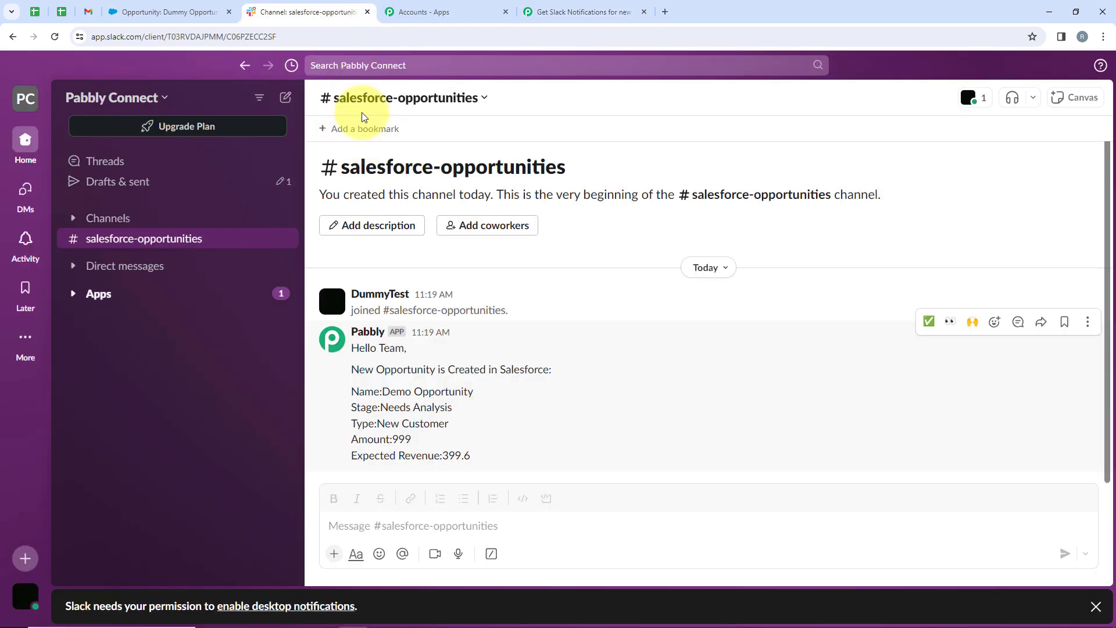
left_click(582, 12)
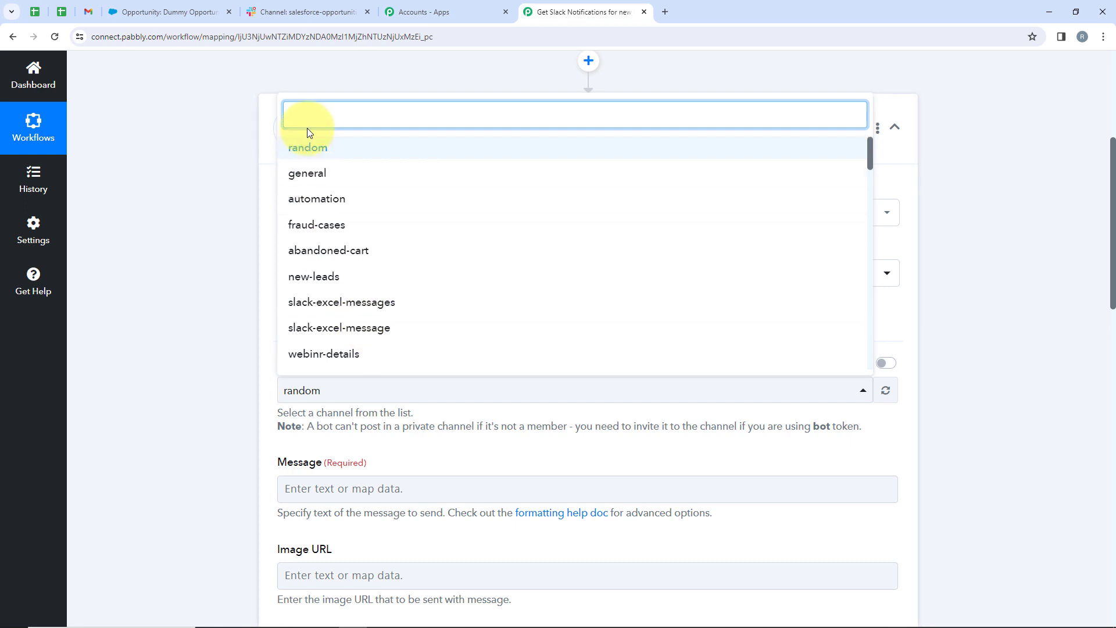
type("s")
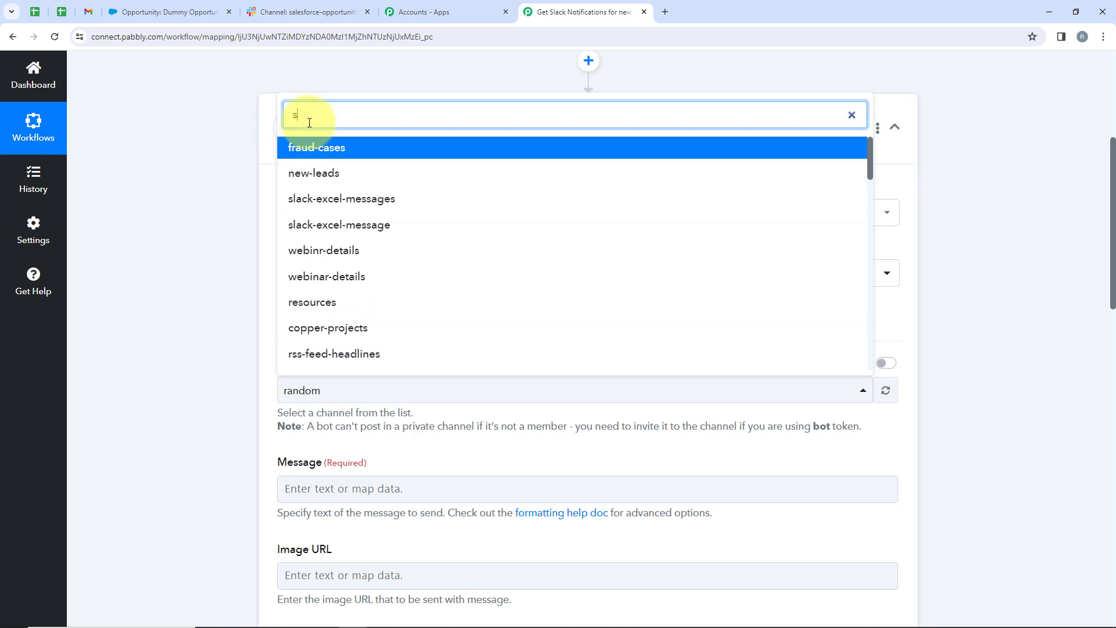
type("al")
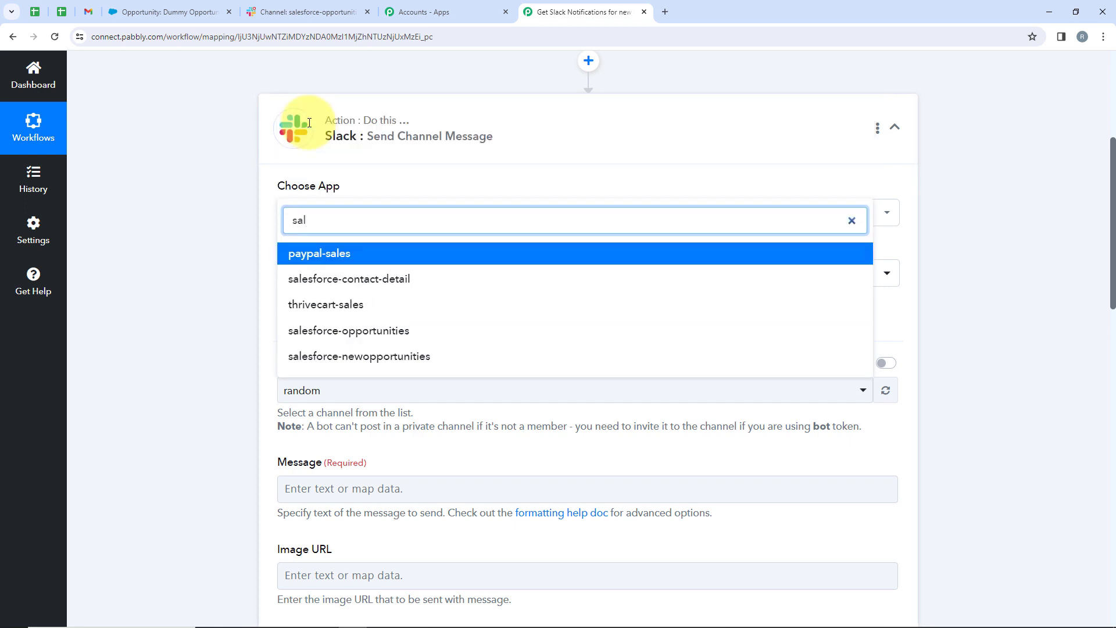
left_click(307, 333)
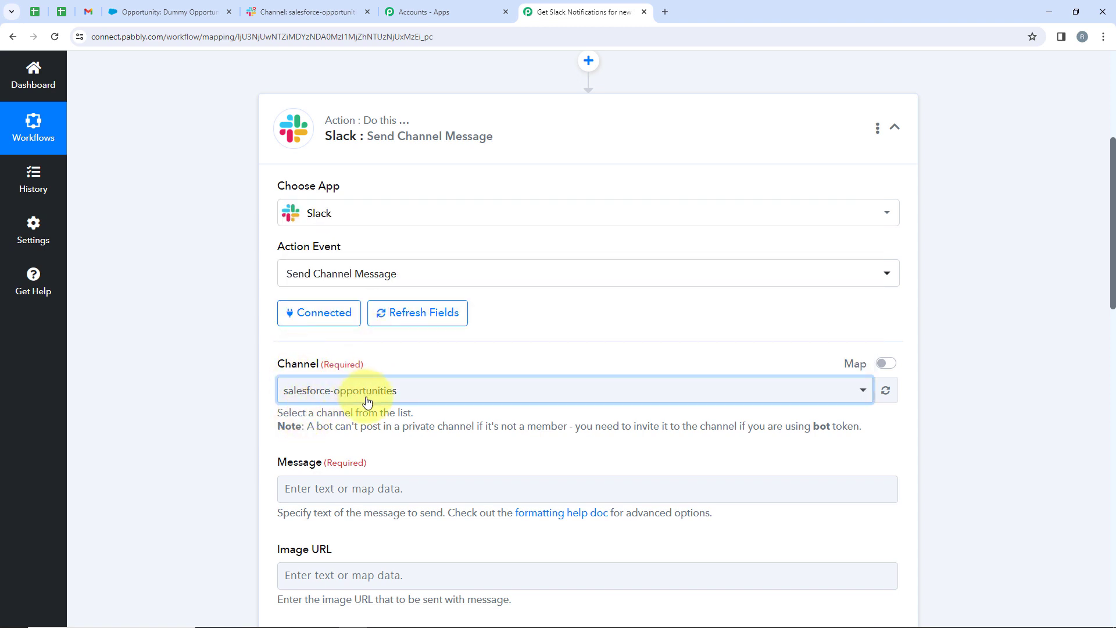
scroll(389, 393, "down", 1)
scroll(390, 393, "down", 1)
left_click(331, 369)
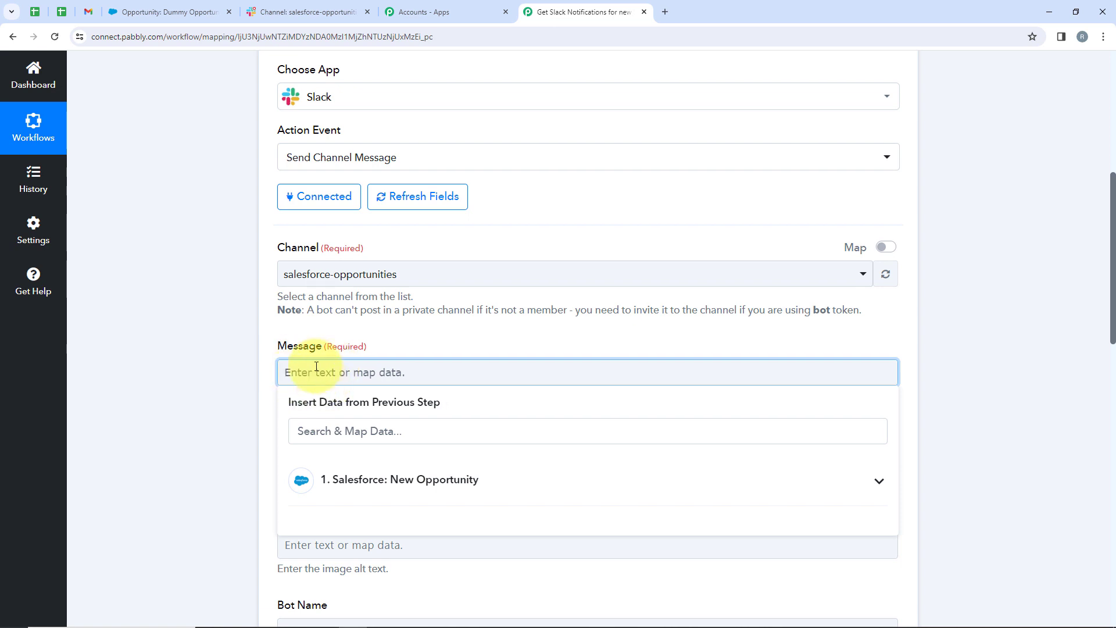
Start the message with 'Hello Team,' and paste the 'New Opportunity is Created in Salesforce' line below it.
type("H")
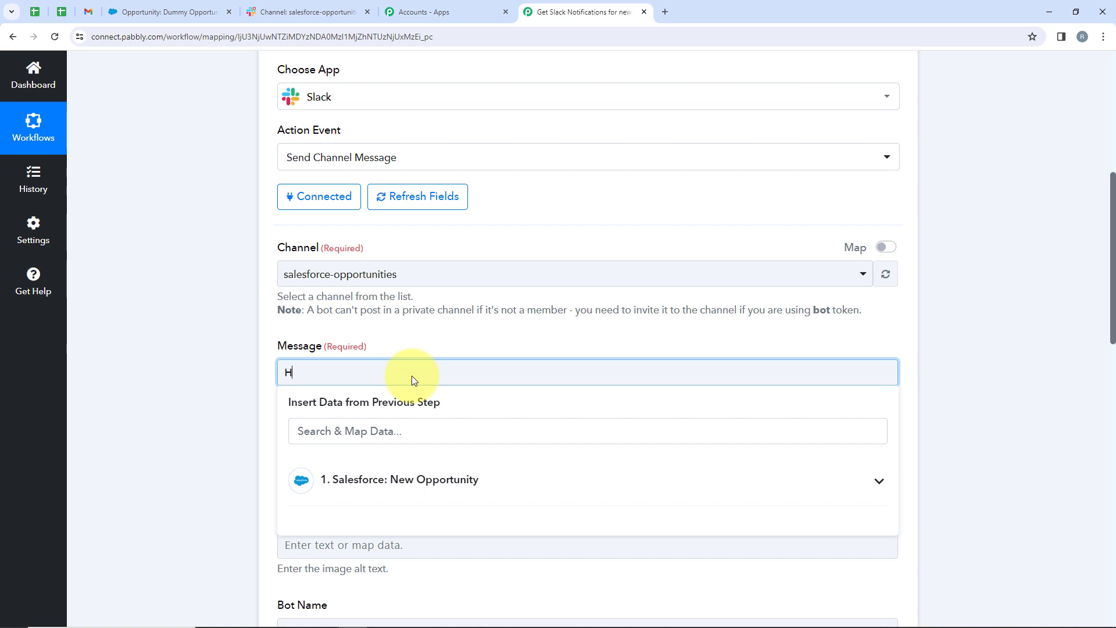
type("ello Team,")
key("Return")
scroll(414, 380, "up", 1)
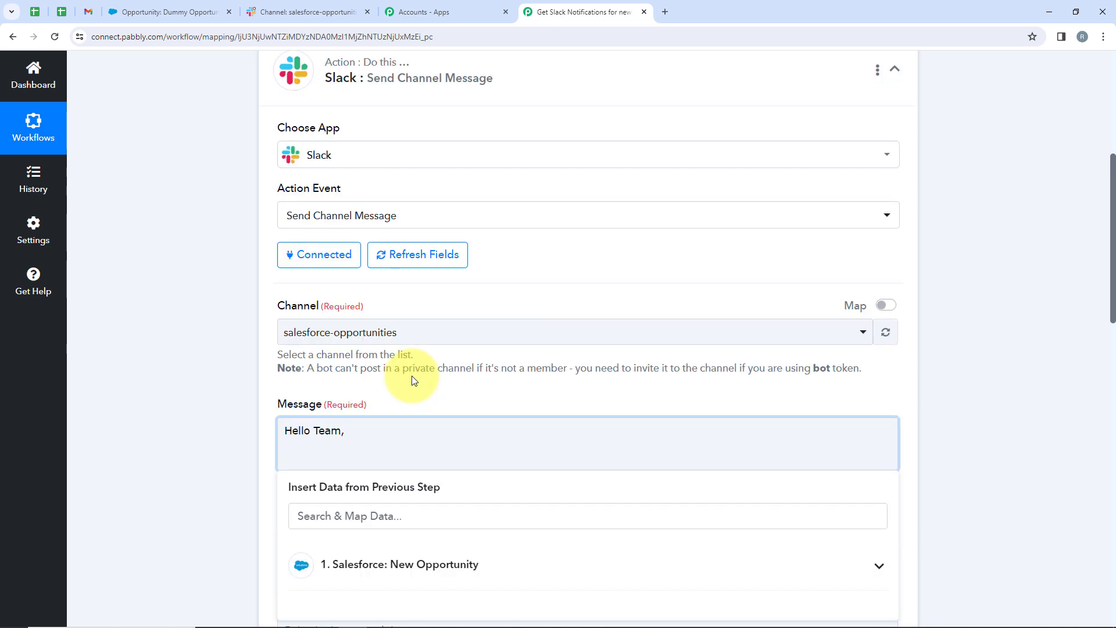
key("Return")
type("New Opportunity is Created in Salesforce:")
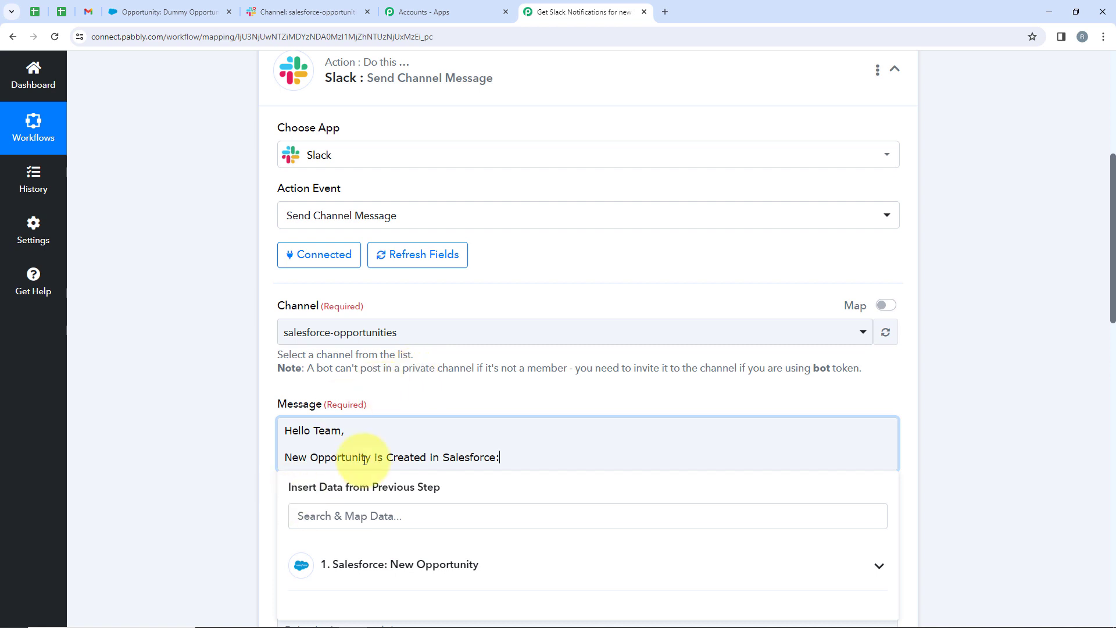
key("Return")
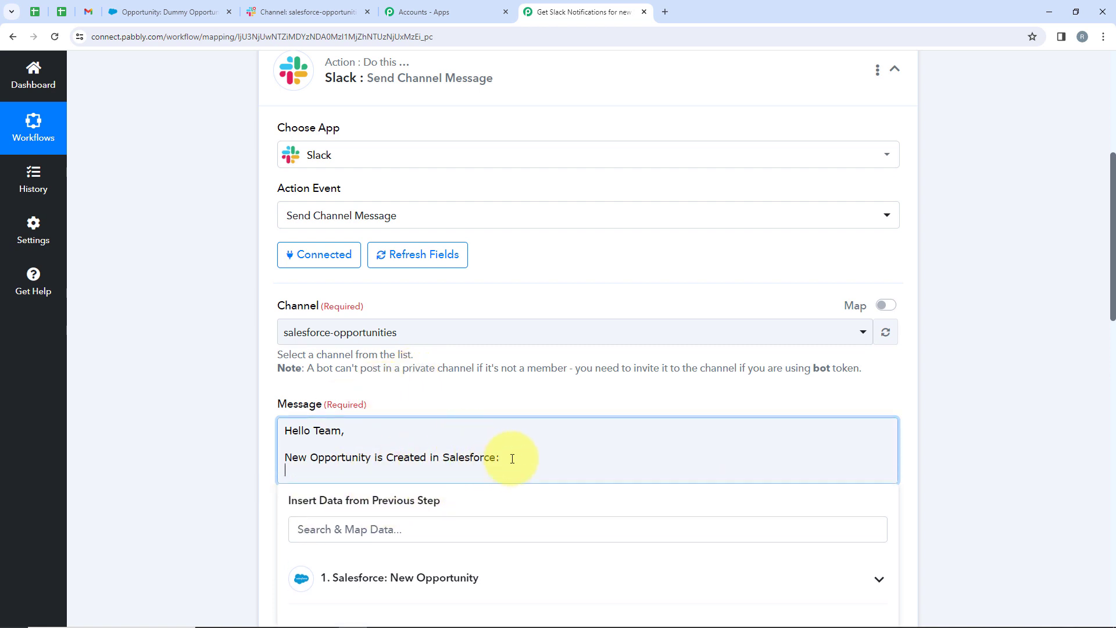
key("Return")
Add the labels Name:, Stage:, Type:, Amount: and Expected Revenue on separate lines.
type("Name")
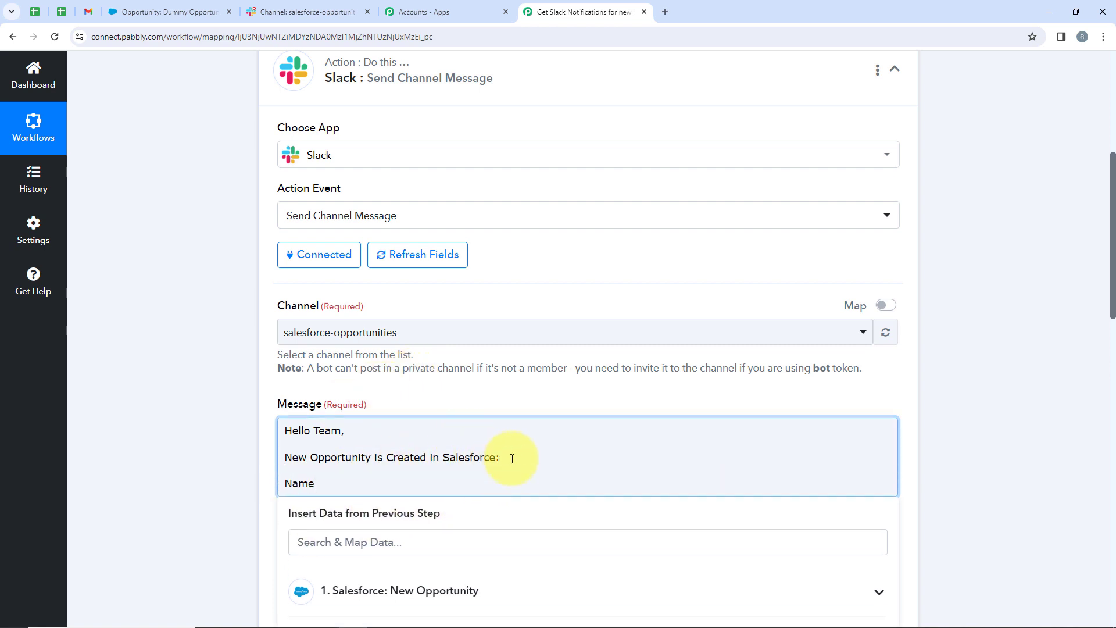
type(":")
key("Return")
type("Stag")
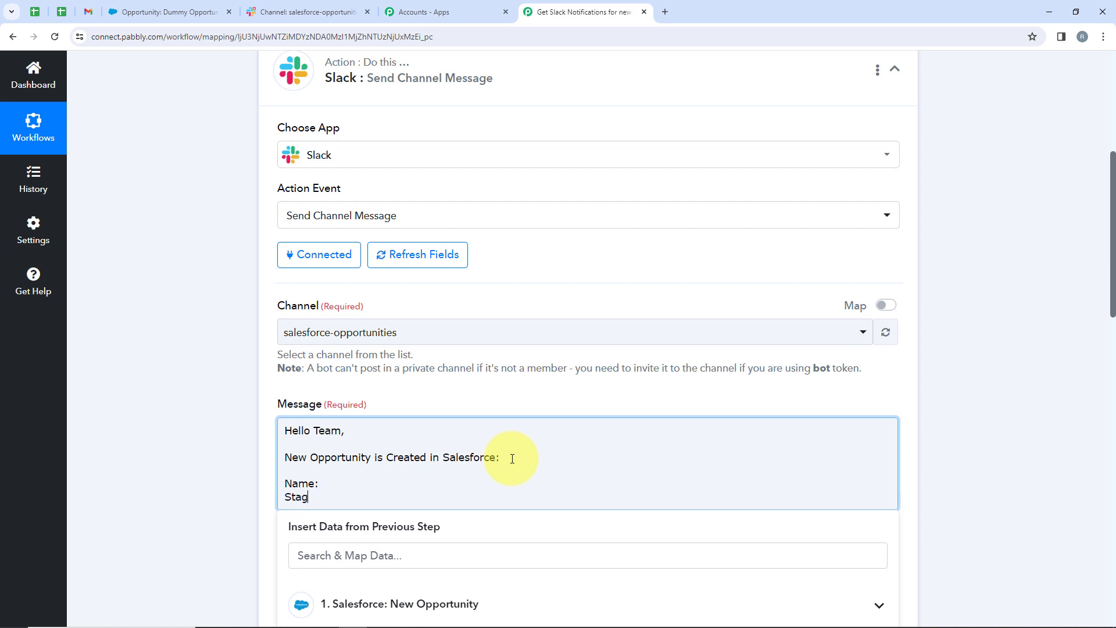
type("e:")
key("Return")
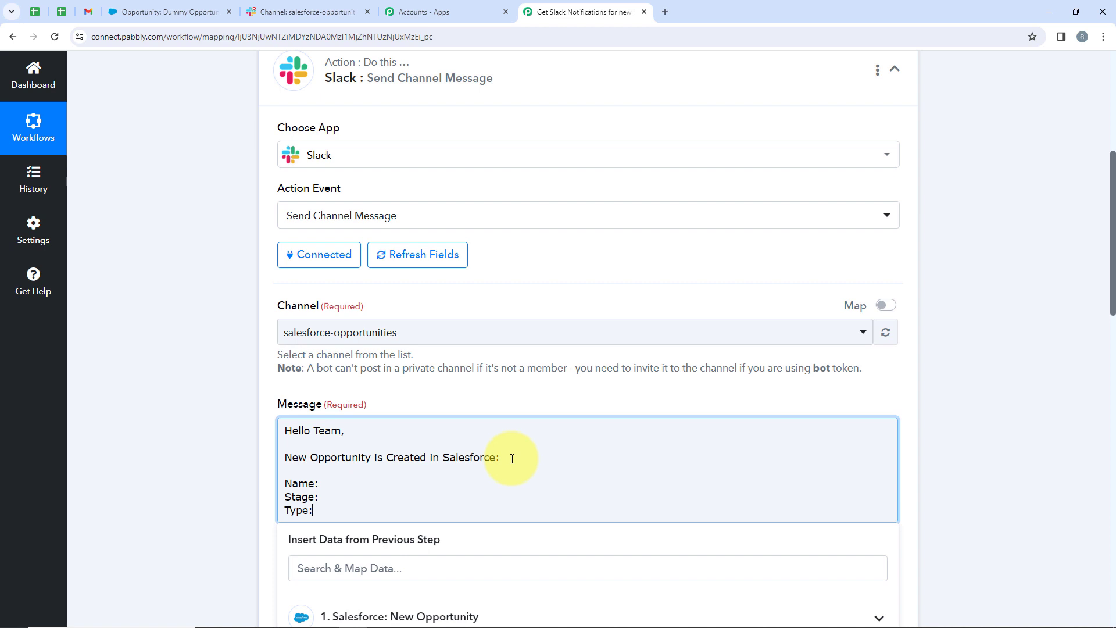
type("Type:")
key("Return")
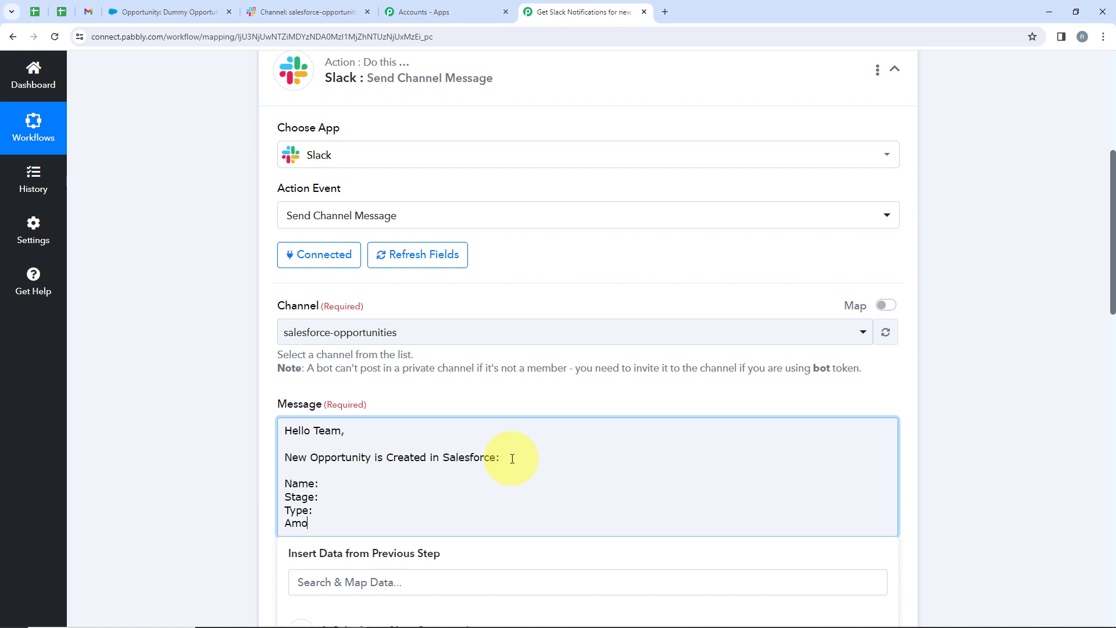
type("Amount:")
key("Return")
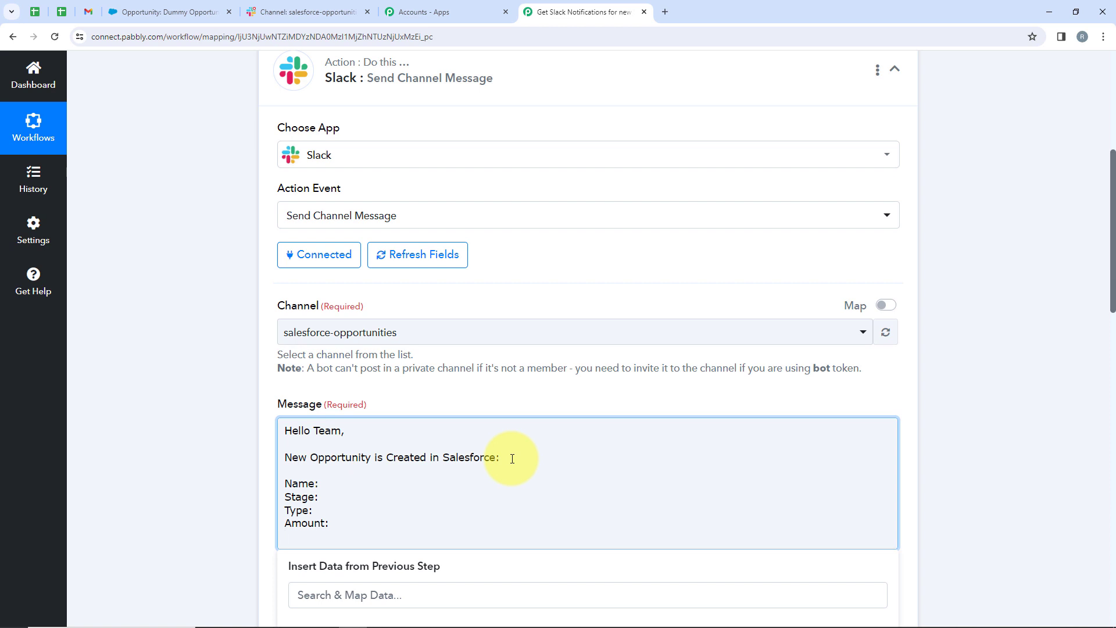
type("Expected Revenue:")
scroll(381, 482, "down", 1)
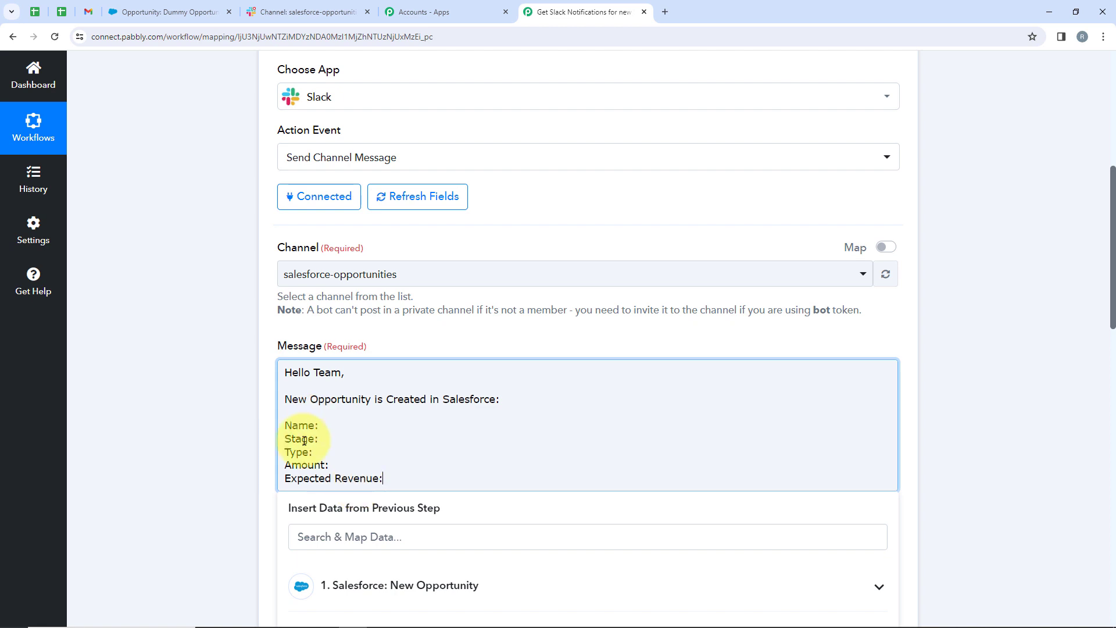
scroll(312, 428, "down", 1)
left_click(333, 369)
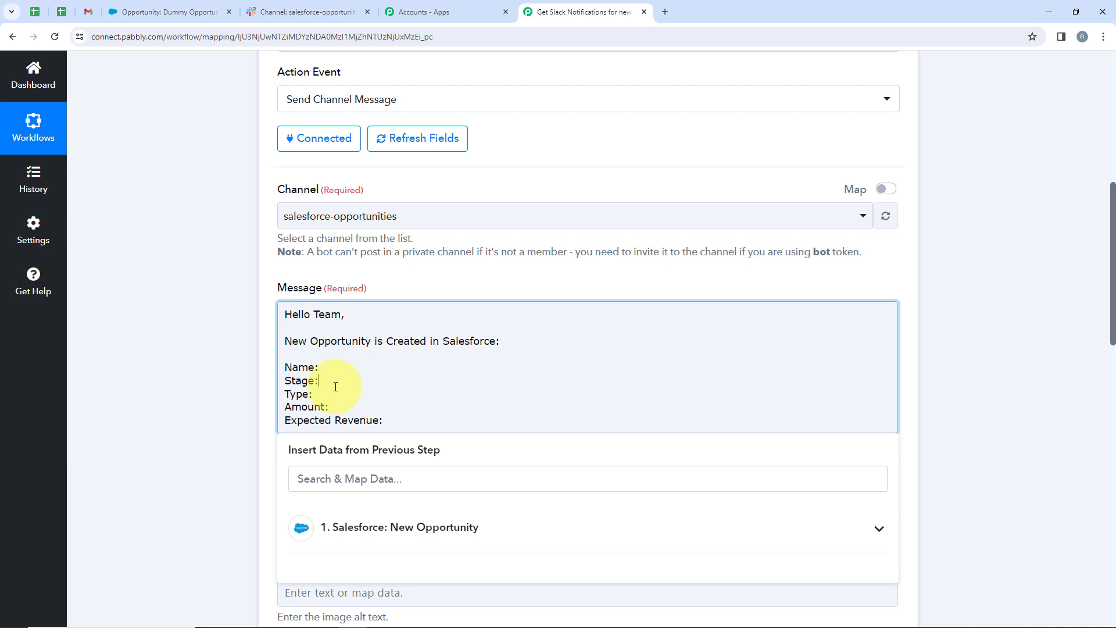
left_click(416, 419)
scroll(415, 420, "down", 2)
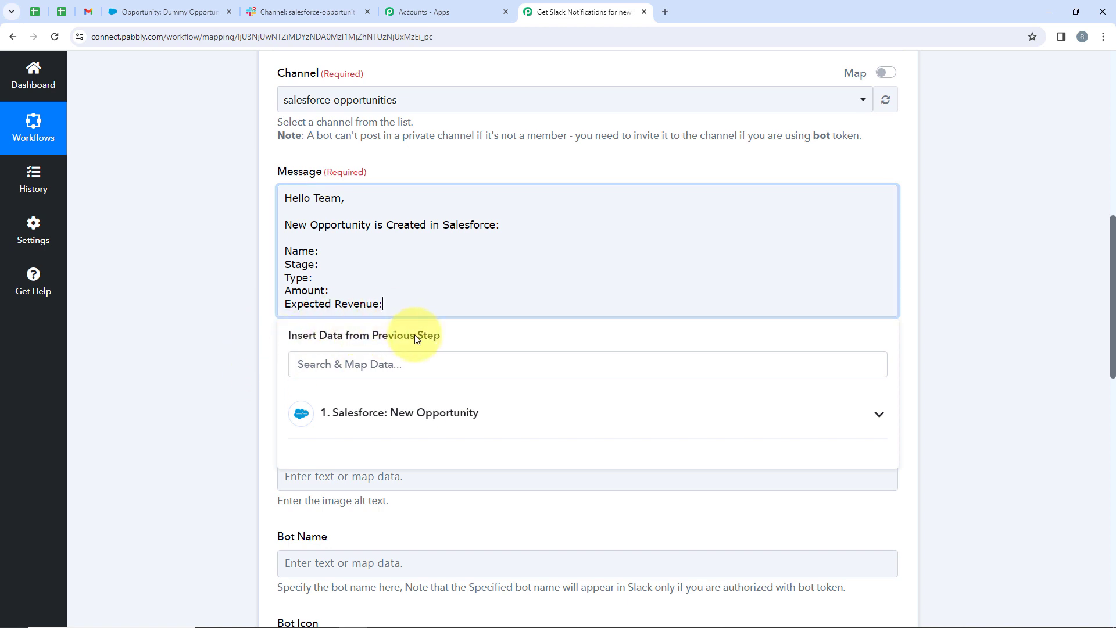
Map the Salesforce Name and StageName values after the Name: and Stage: labels.
left_click(374, 424)
left_click(374, 423)
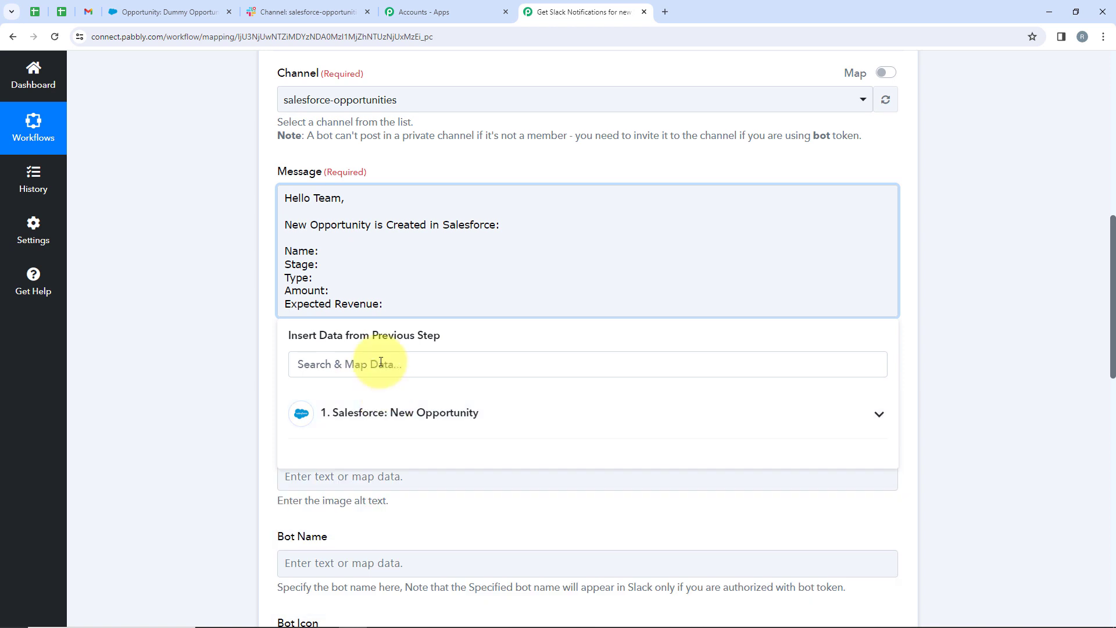
left_click(381, 363)
type("Name")
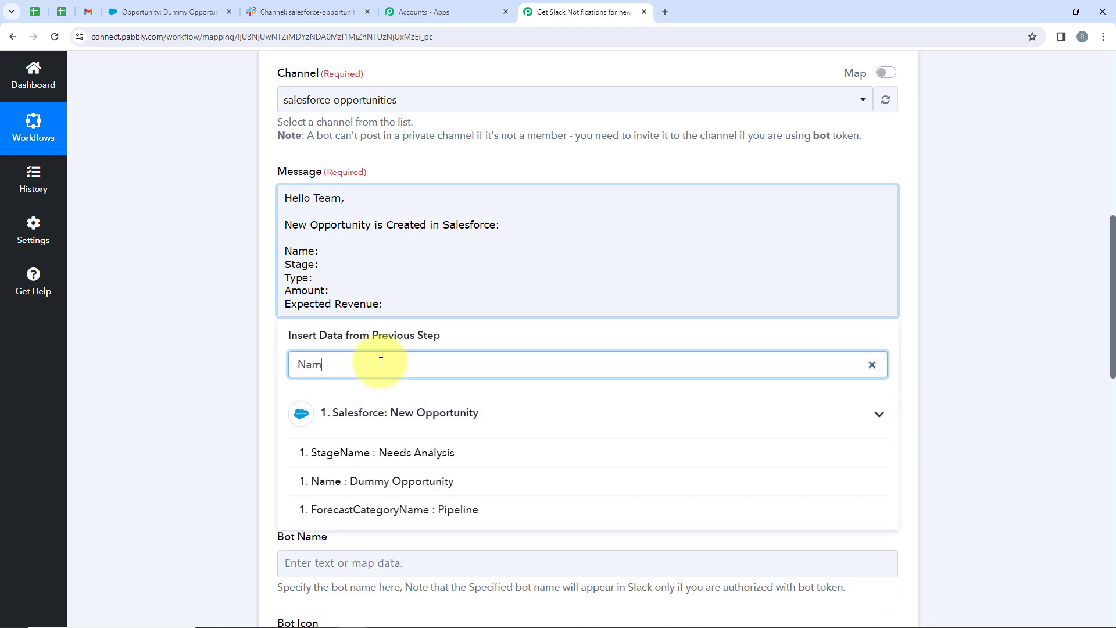
left_click(367, 481)
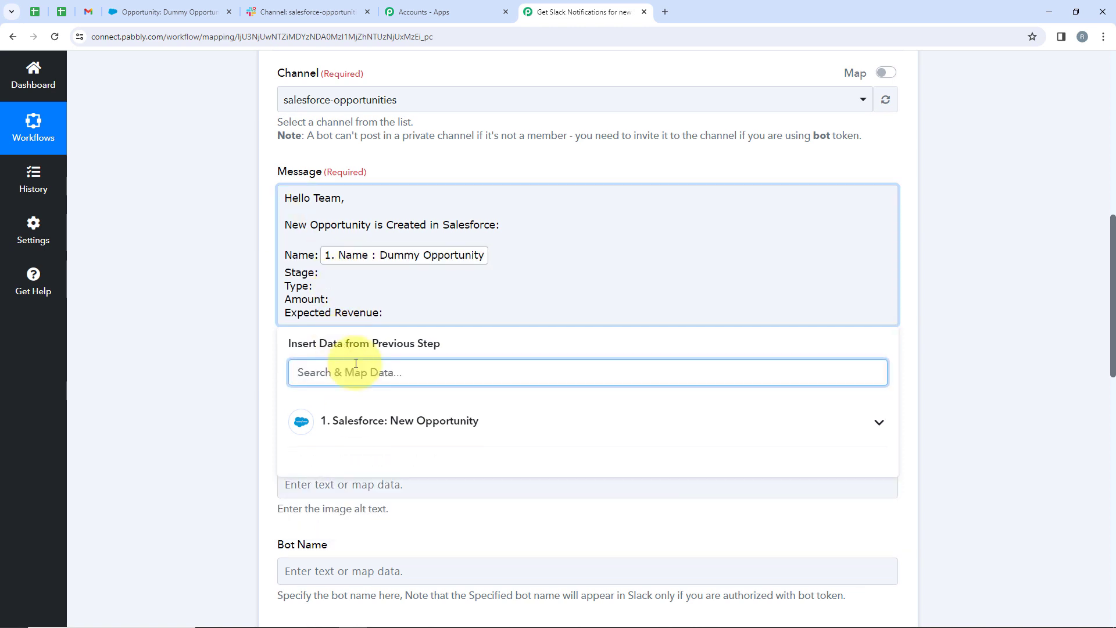
type("Stag")
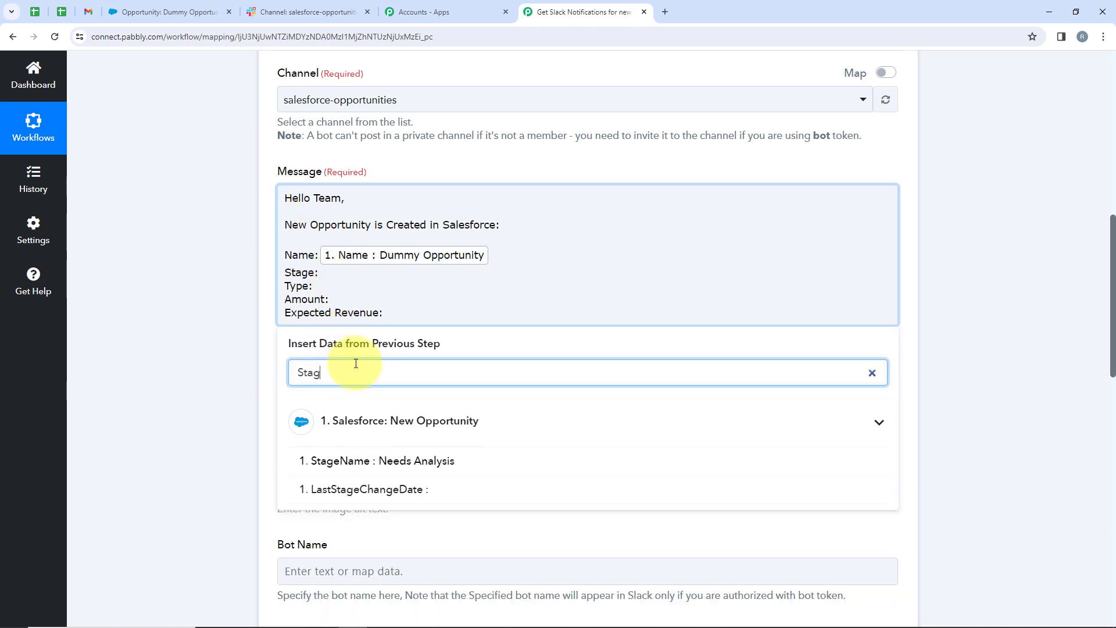
left_click(391, 461)
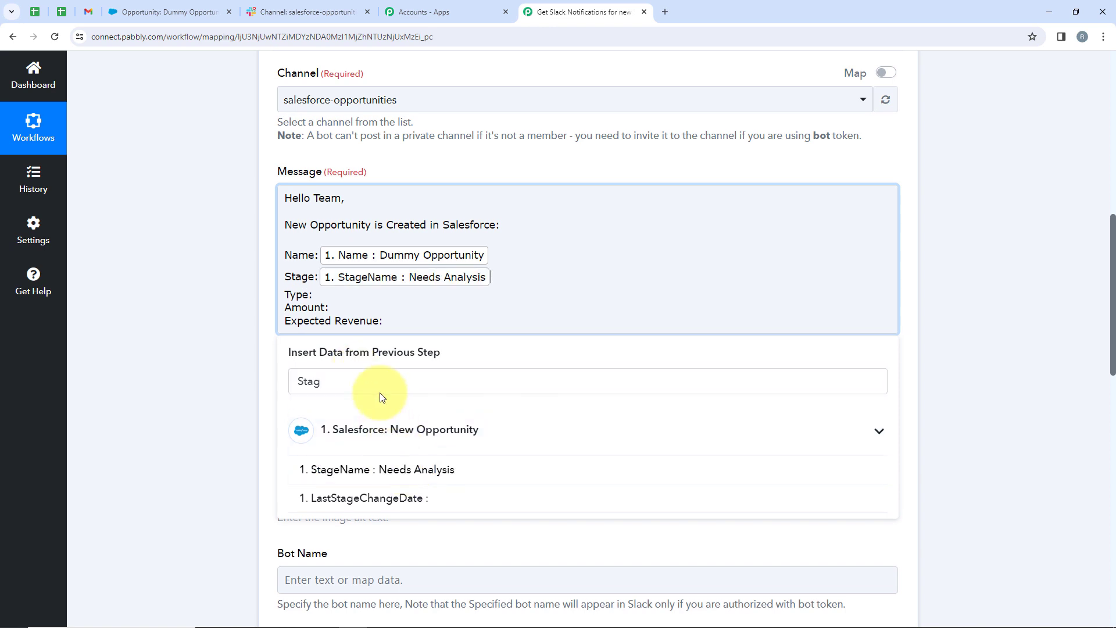
Map the Type, Amount and ExpectedRevenue values after their matching labels.
left_click(291, 384)
type("Typ")
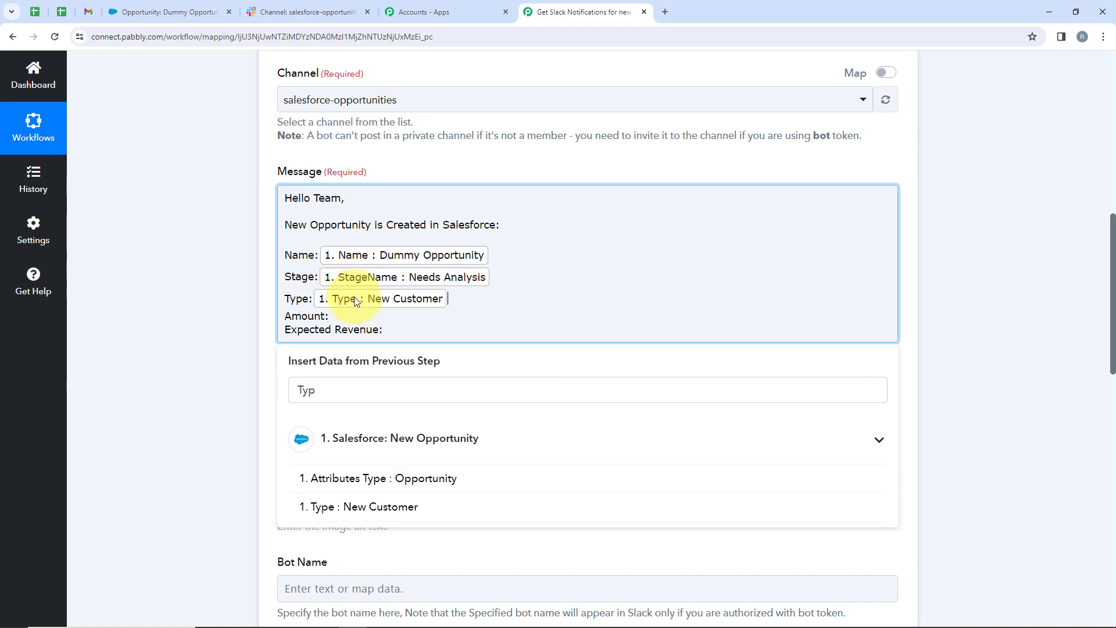
left_click(346, 391)
left_click_drag(347, 391, 296, 396)
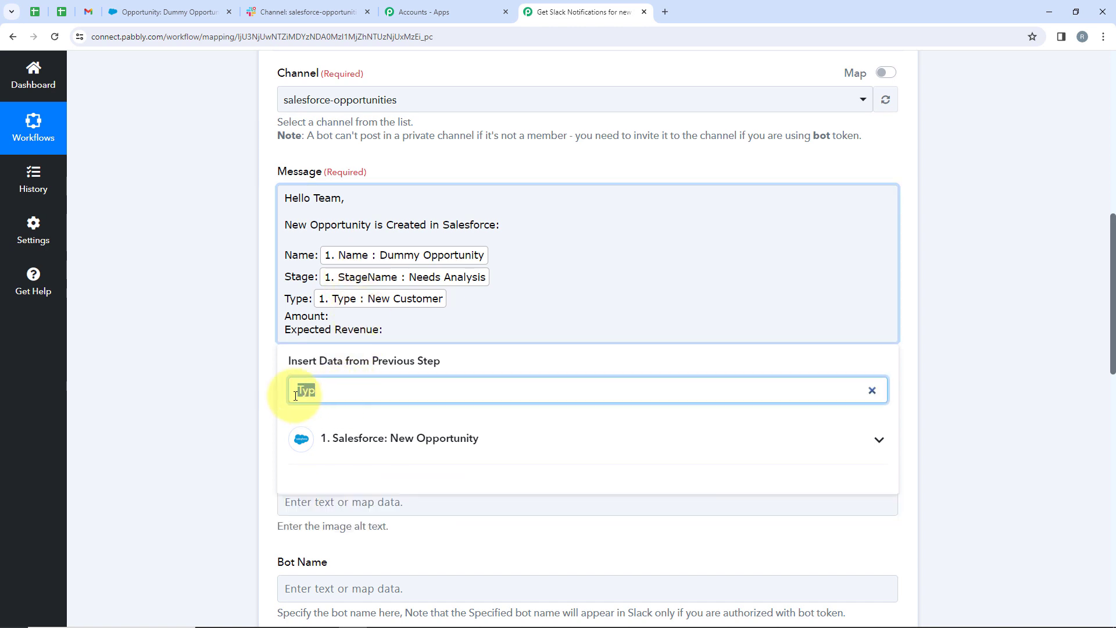
key("BackSpace")
type("Amou")
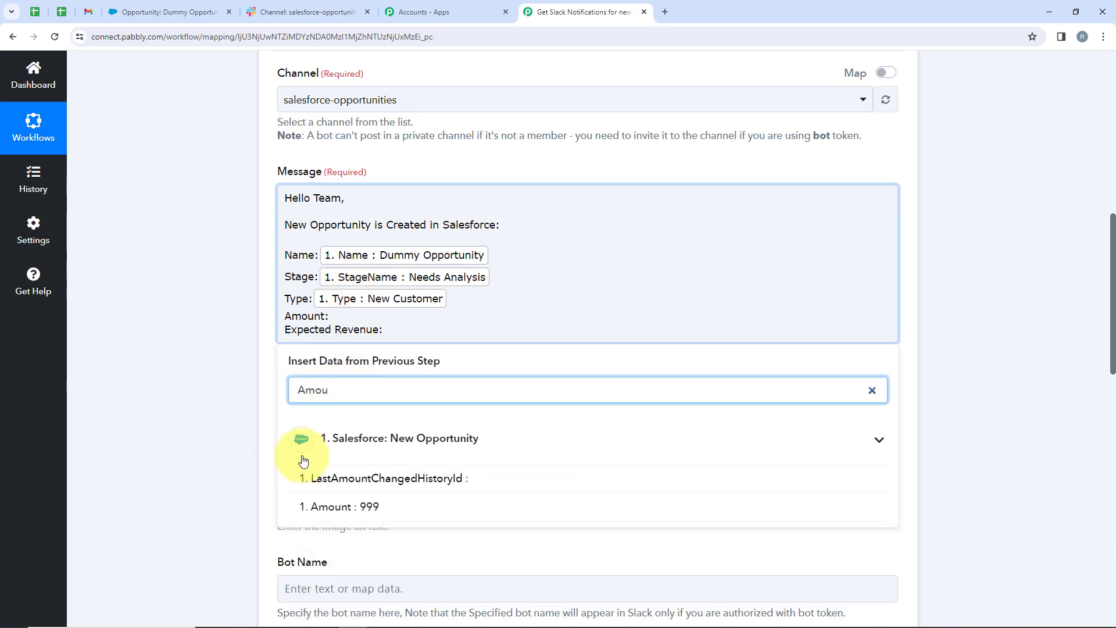
left_click(329, 505)
left_click(299, 394)
type("R")
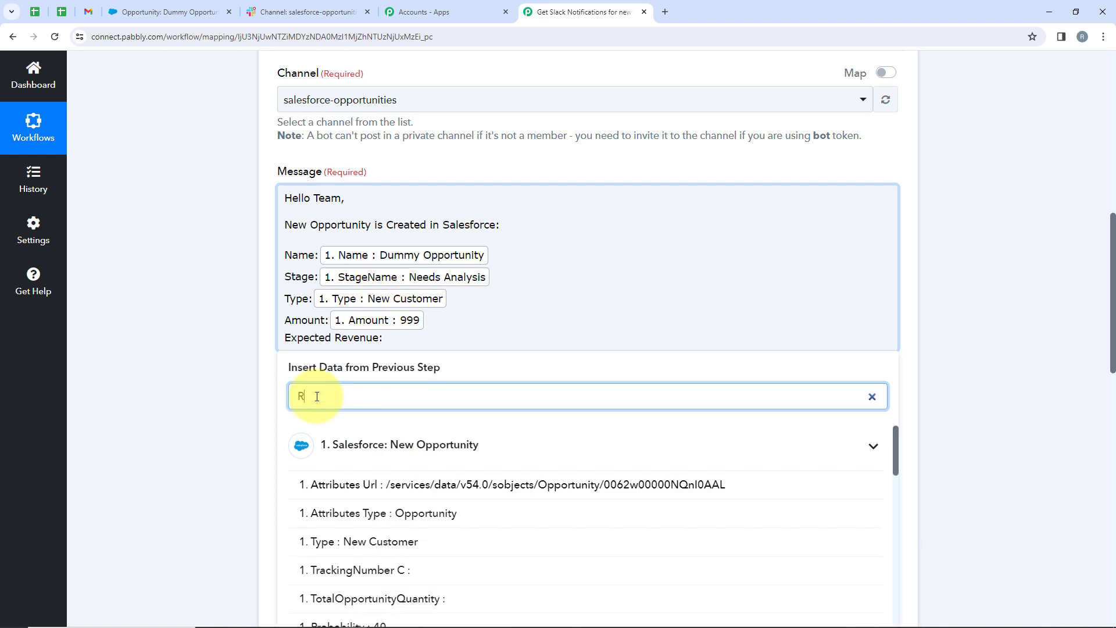
type("ev")
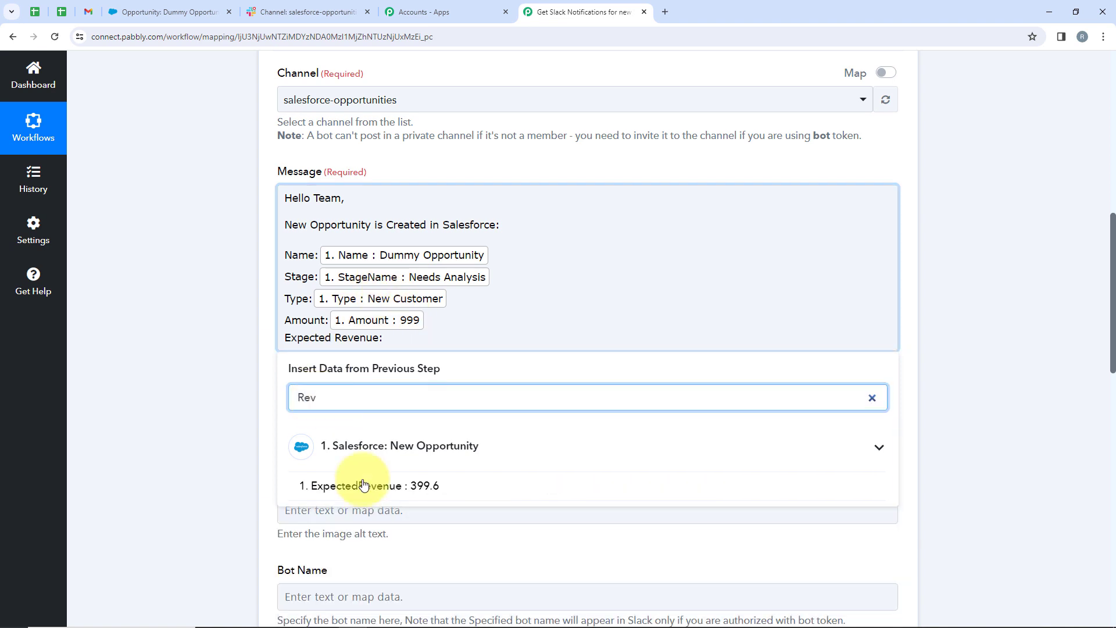
left_click(389, 497)
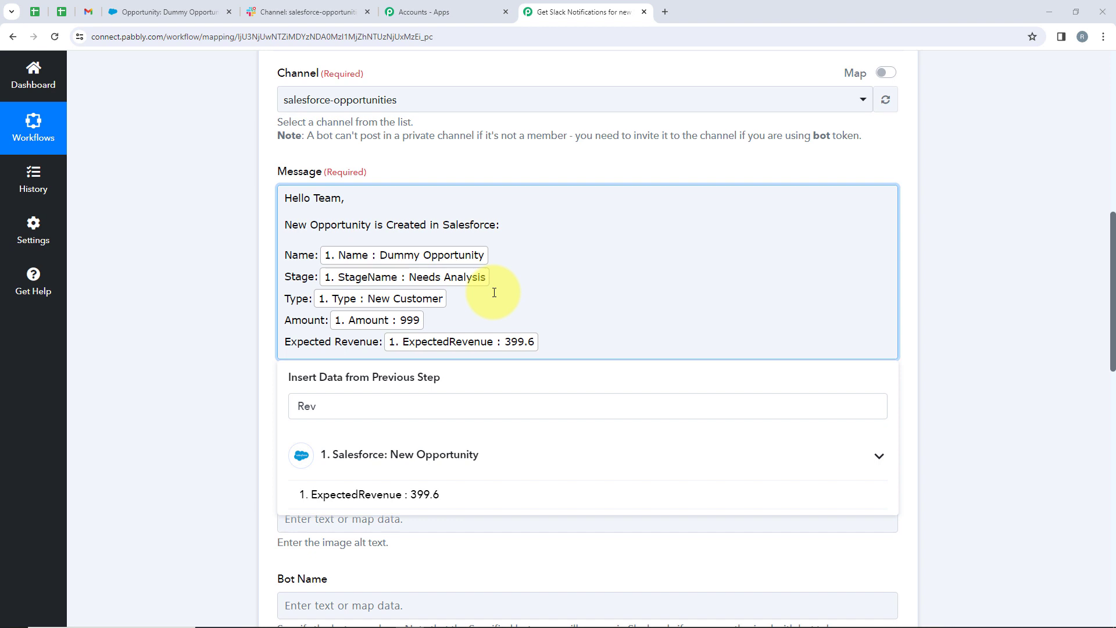
Enter 'Pabbly' as the Slack message's Bot Name.
left_click(266, 161)
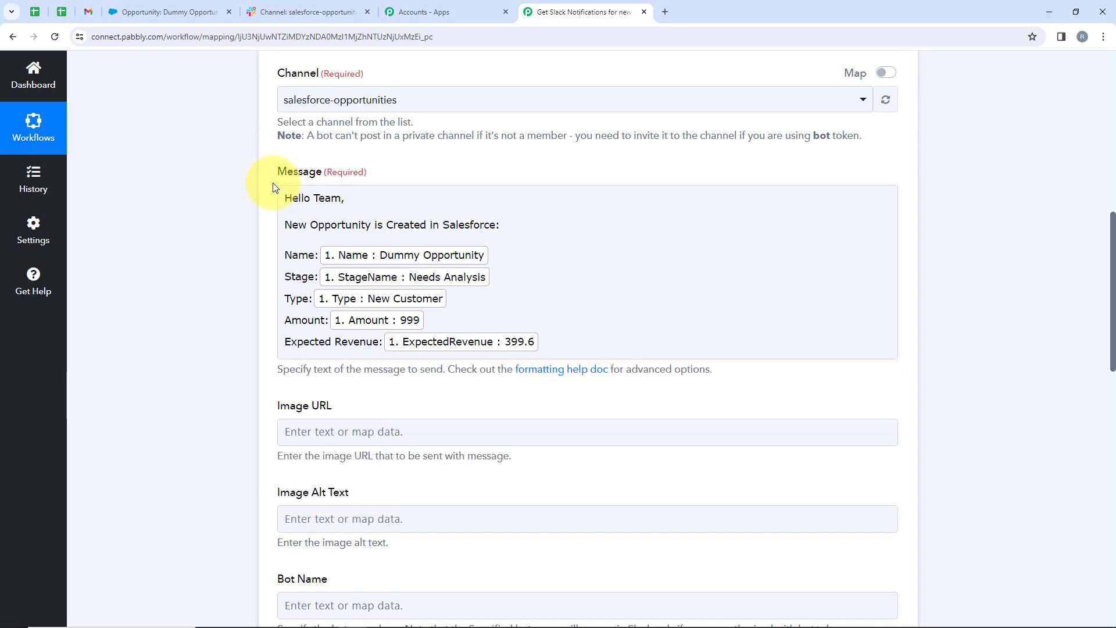
scroll(639, 267, "down", 3)
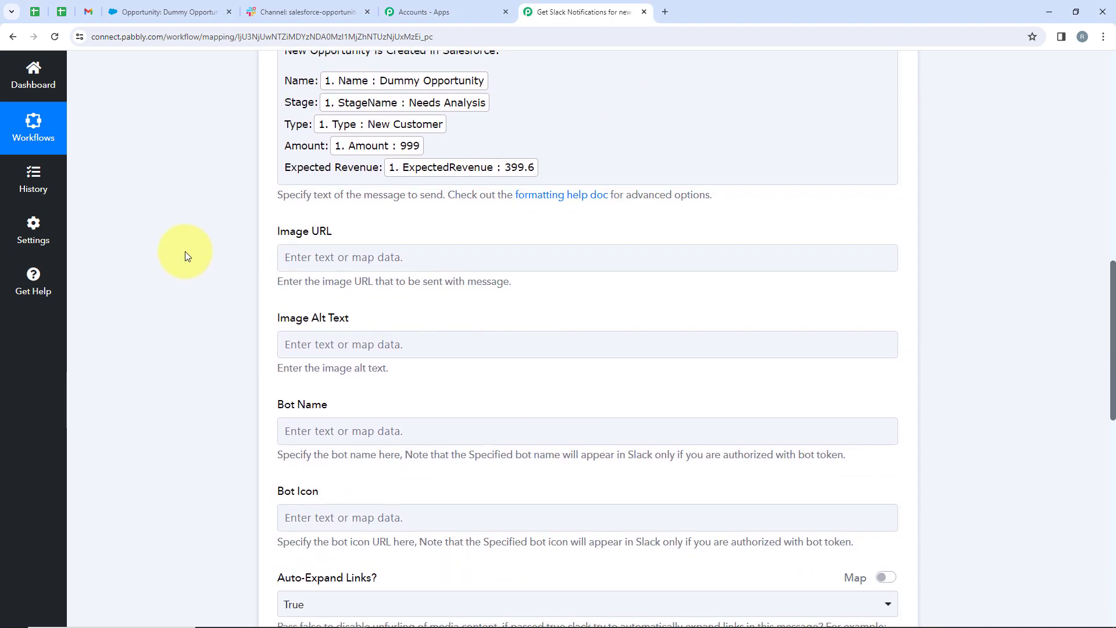
scroll(208, 298, "down", 1)
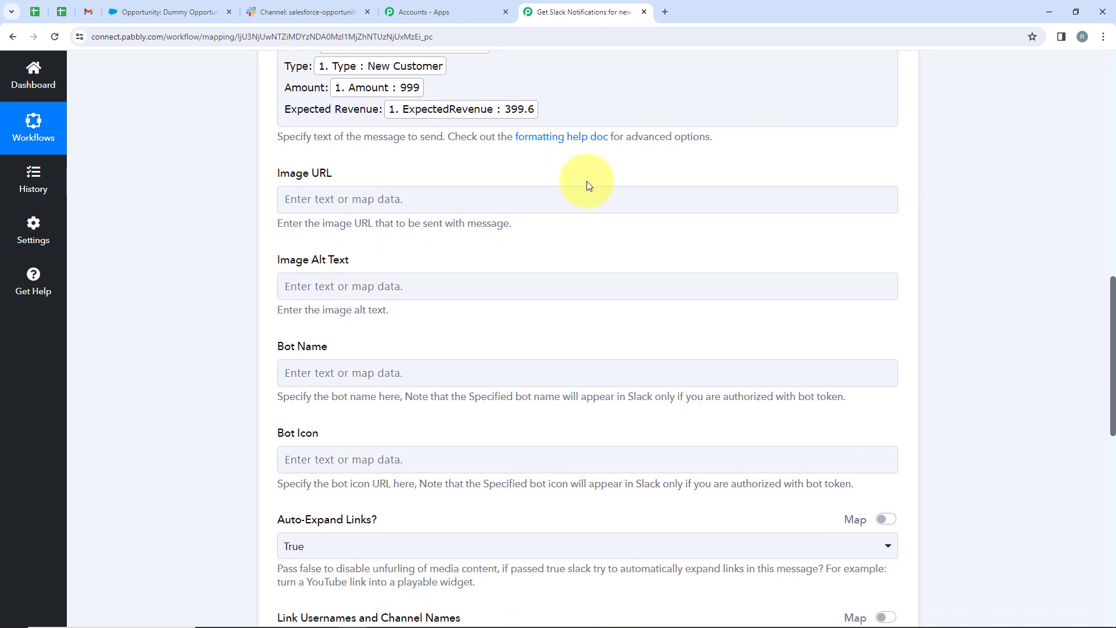
scroll(237, 289, "up", 1)
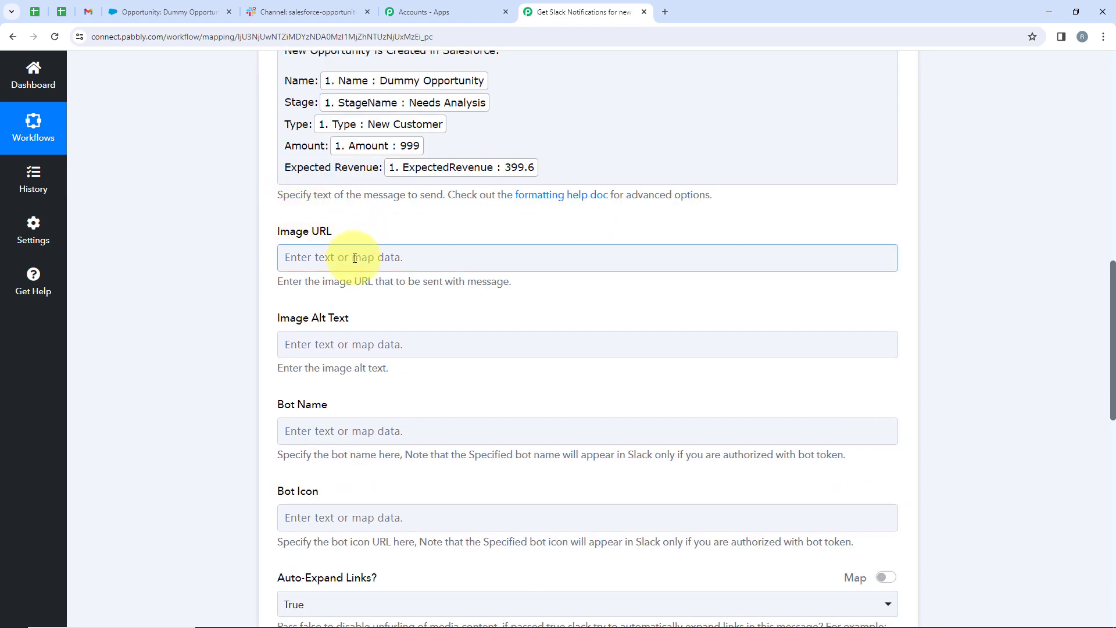
scroll(355, 258, "down", 3)
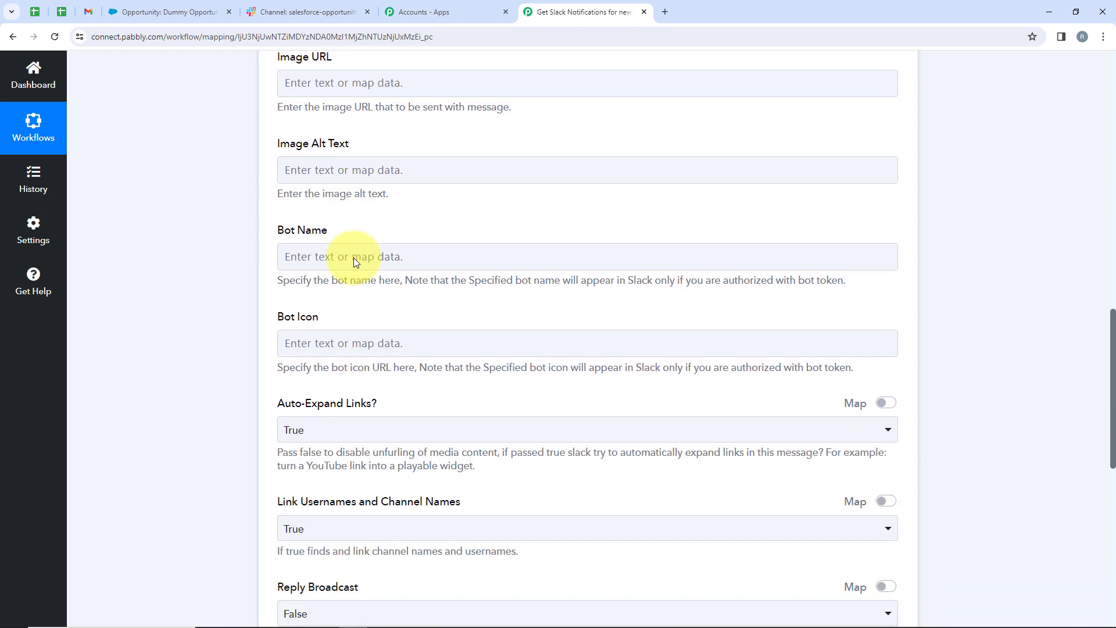
left_click(303, 250)
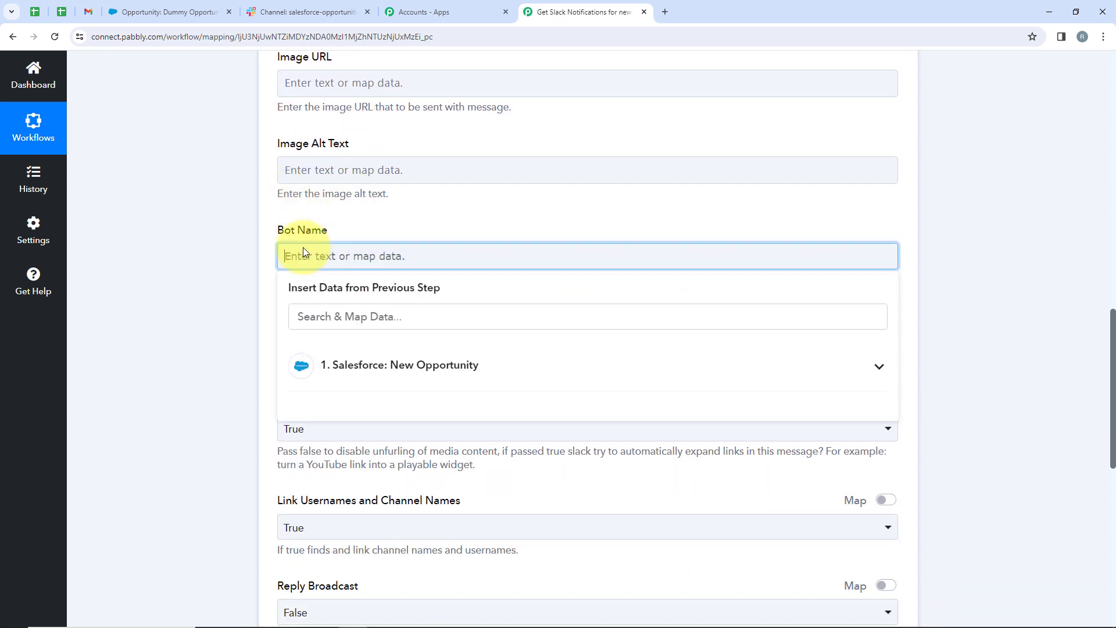
type("Pabbly")
left_click(222, 298)
scroll(436, 274, "down", 2)
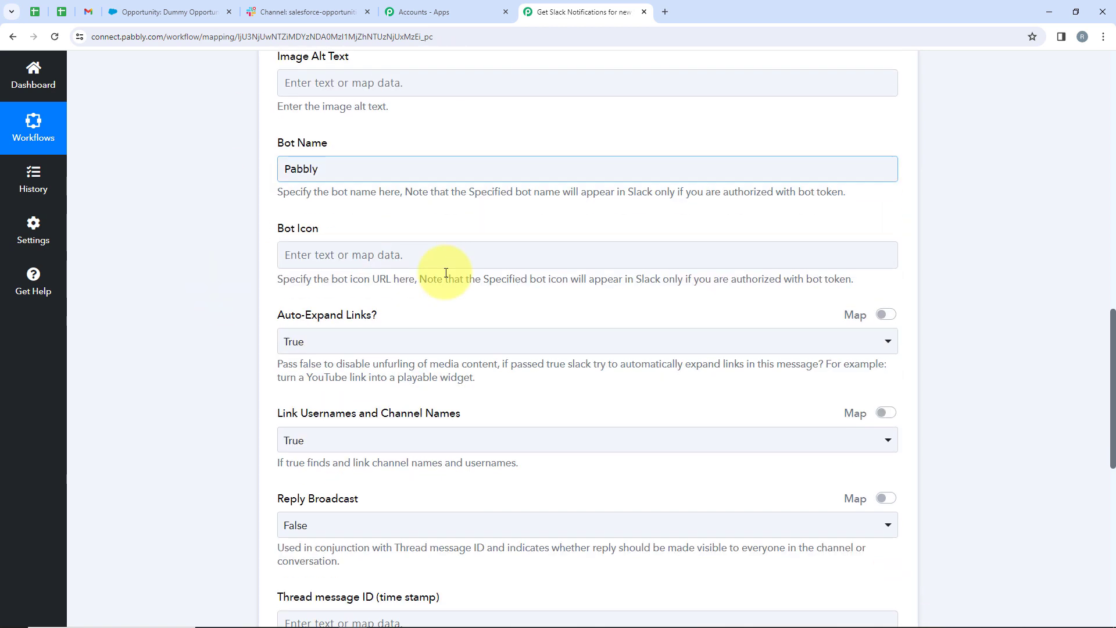
scroll(339, 208, "up", 1)
Leave the bot icon and remaining optional fields empty and scroll down to the Save buttons.
left_click(338, 279)
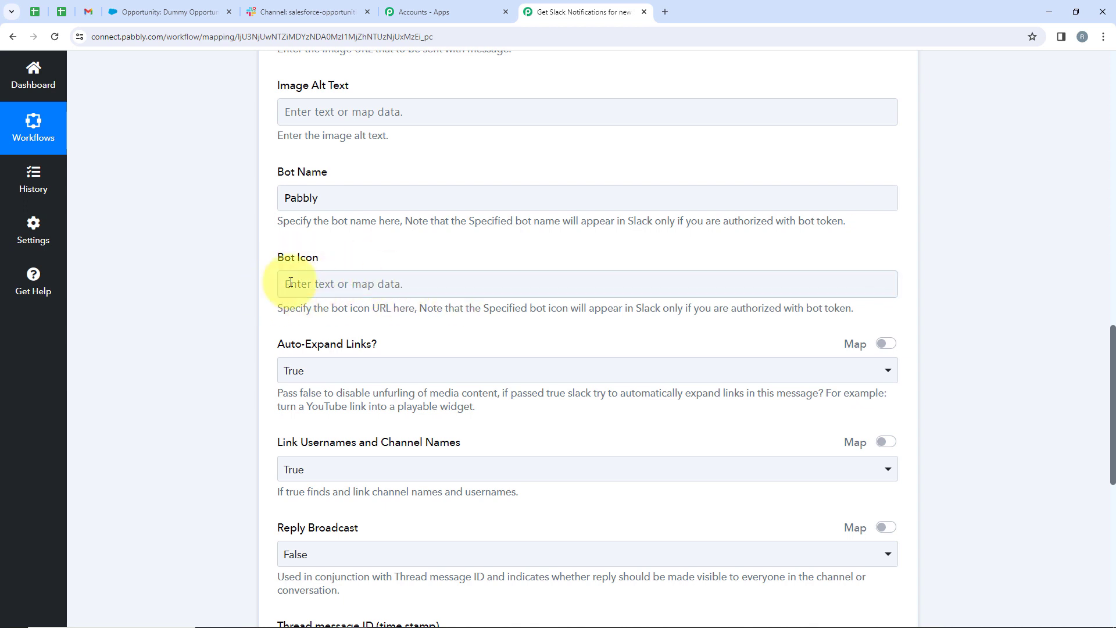
scroll(281, 281, "down", 2)
scroll(596, 252, "down", 2)
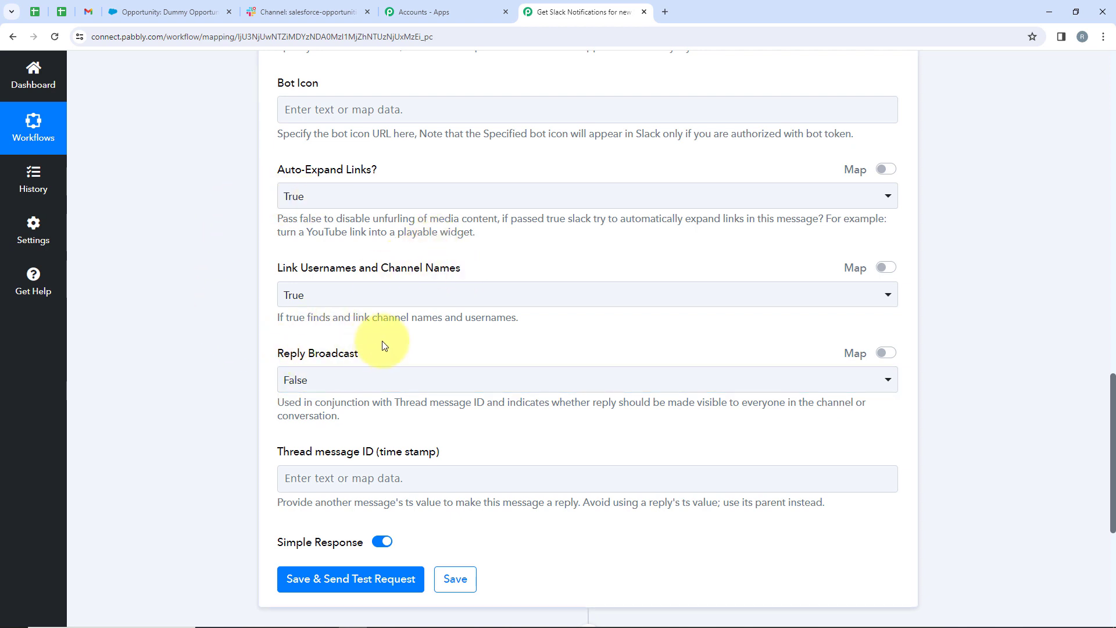
scroll(499, 364, "down", 3)
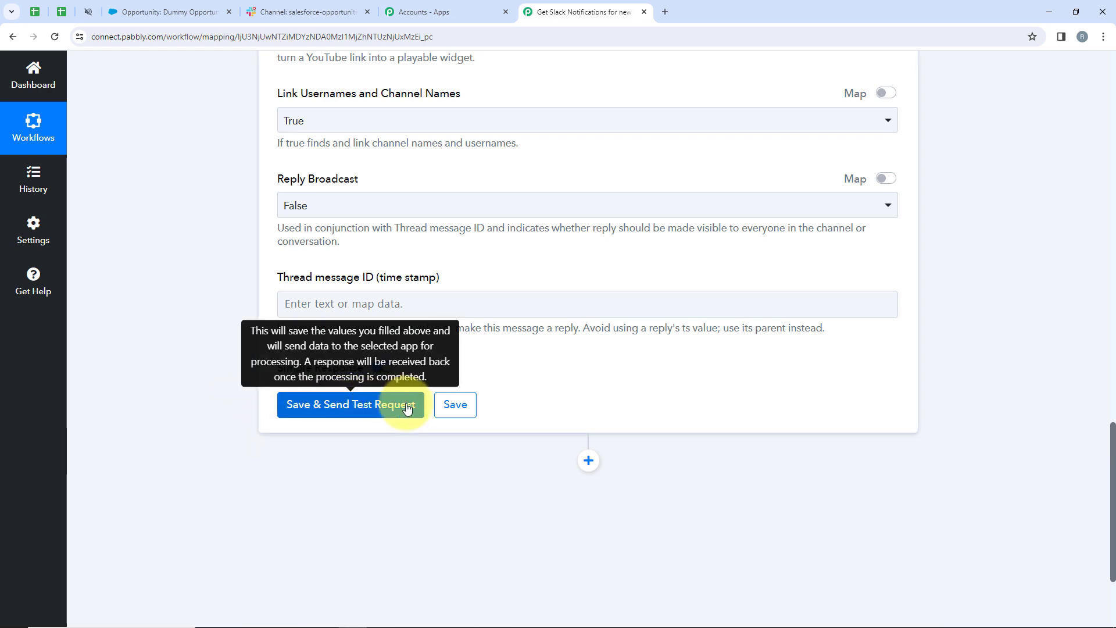
scroll(307, 226, "up", 1)
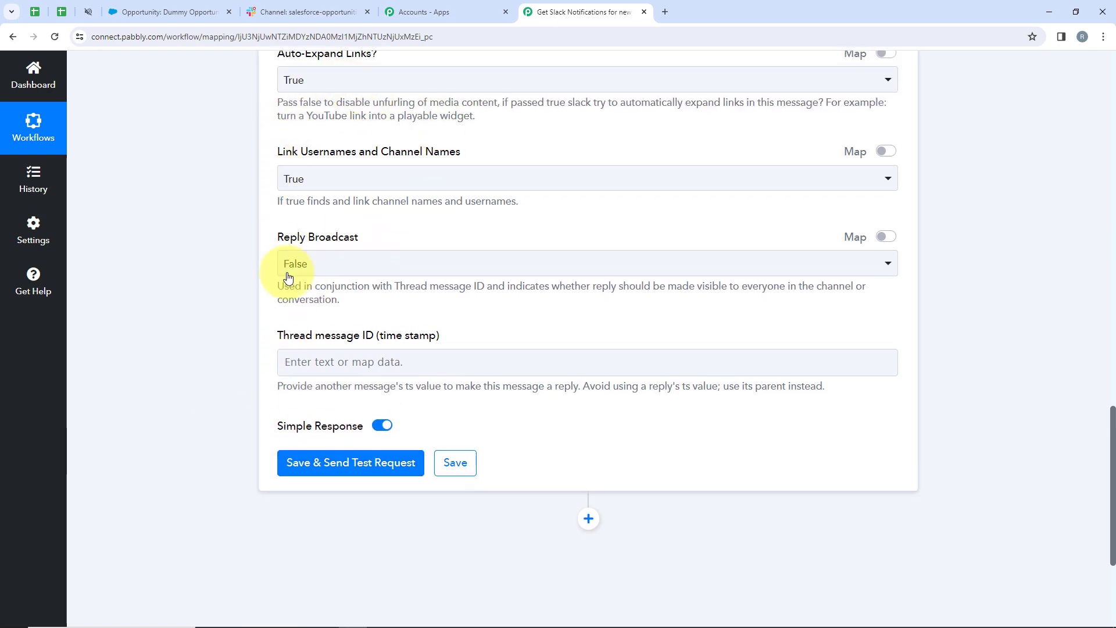
scroll(465, 308, "down", 4)
Save the Slack step and send a test, confirming a Pabbly bot_message response with Ok 1.
left_click(318, 256)
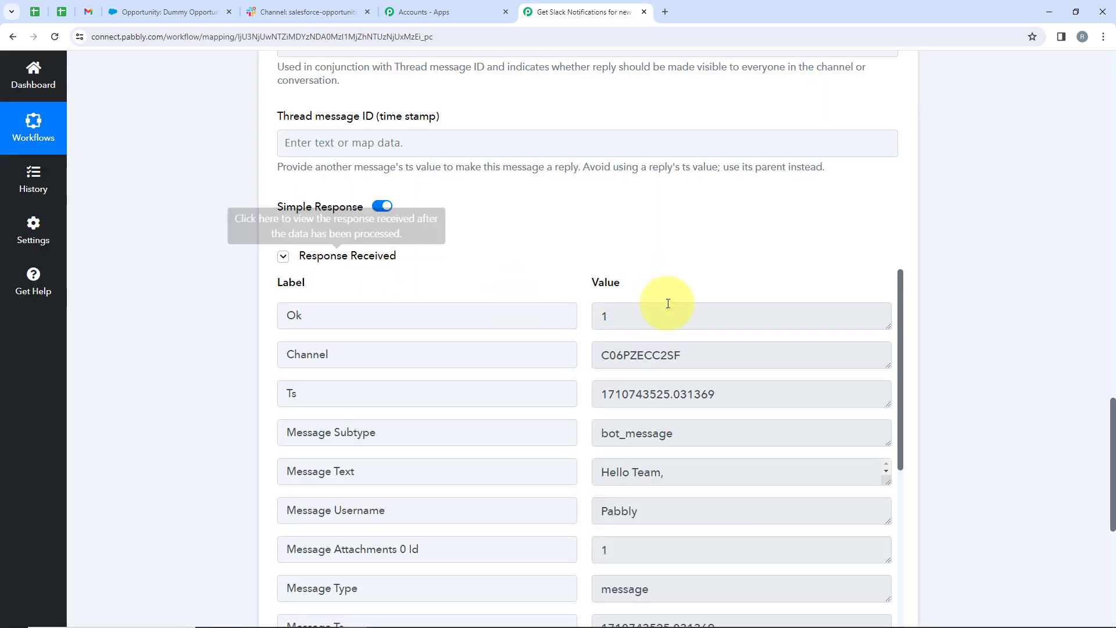
scroll(666, 379, "down", 2)
scroll(664, 377, "down", 3)
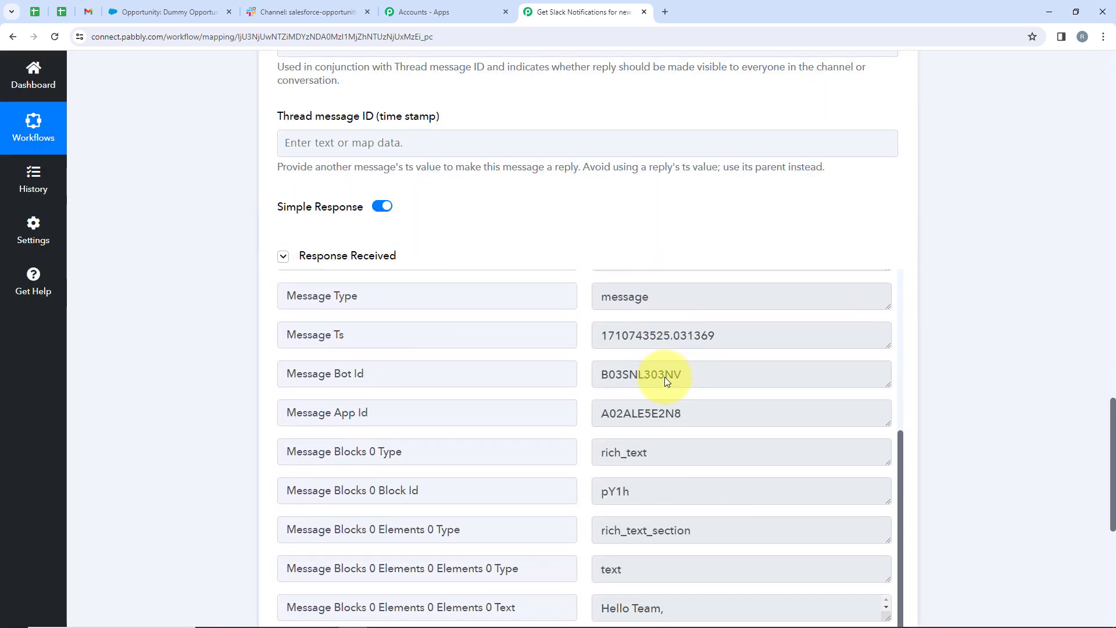
scroll(664, 377, "up", 5)
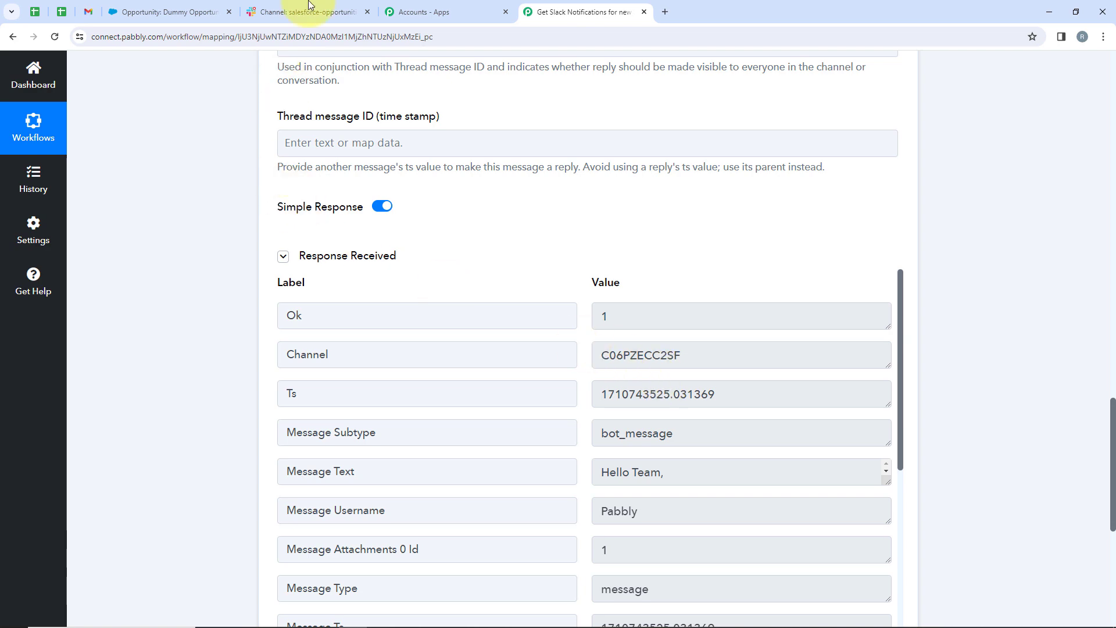
Check #salesforce-opportunities in Slack for Pabbly's message with the Dummy Opportunity details.
left_click(316, 11)
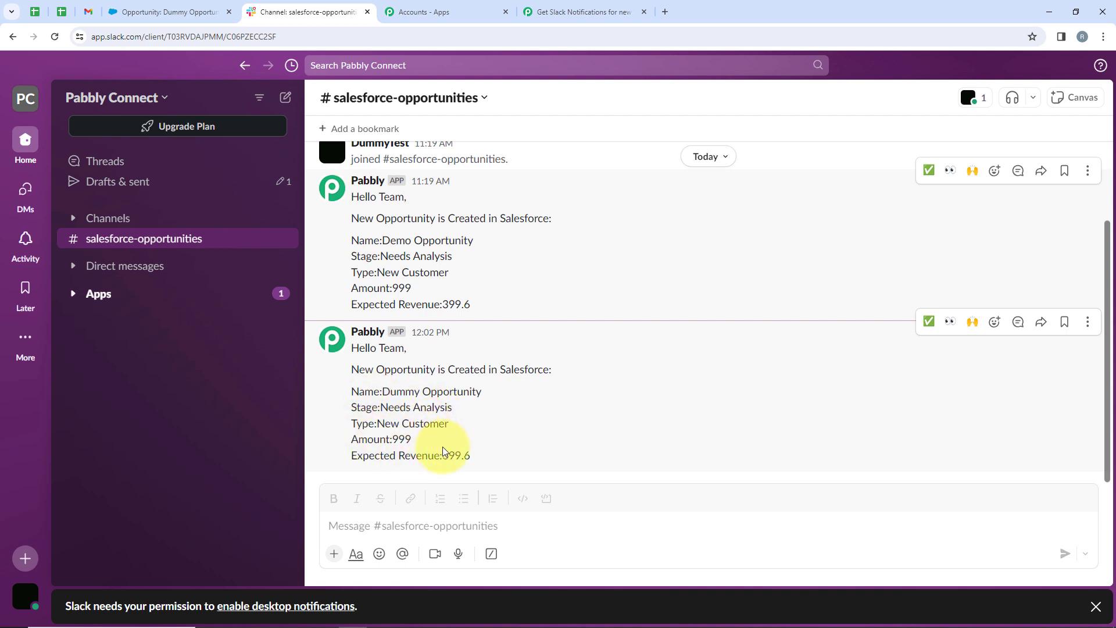
Back in Pabbly, review the Salesforce trigger's received response data.
left_click(578, 12)
scroll(907, 578, "up", 20)
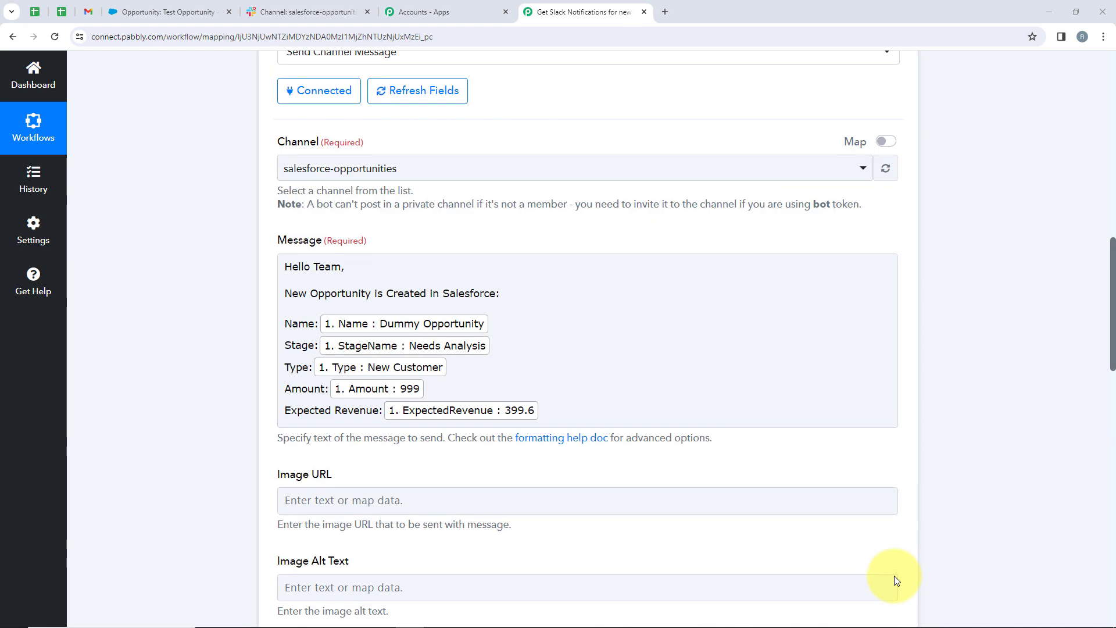
scroll(895, 579, "up", 10)
scroll(491, 386, "down", 1)
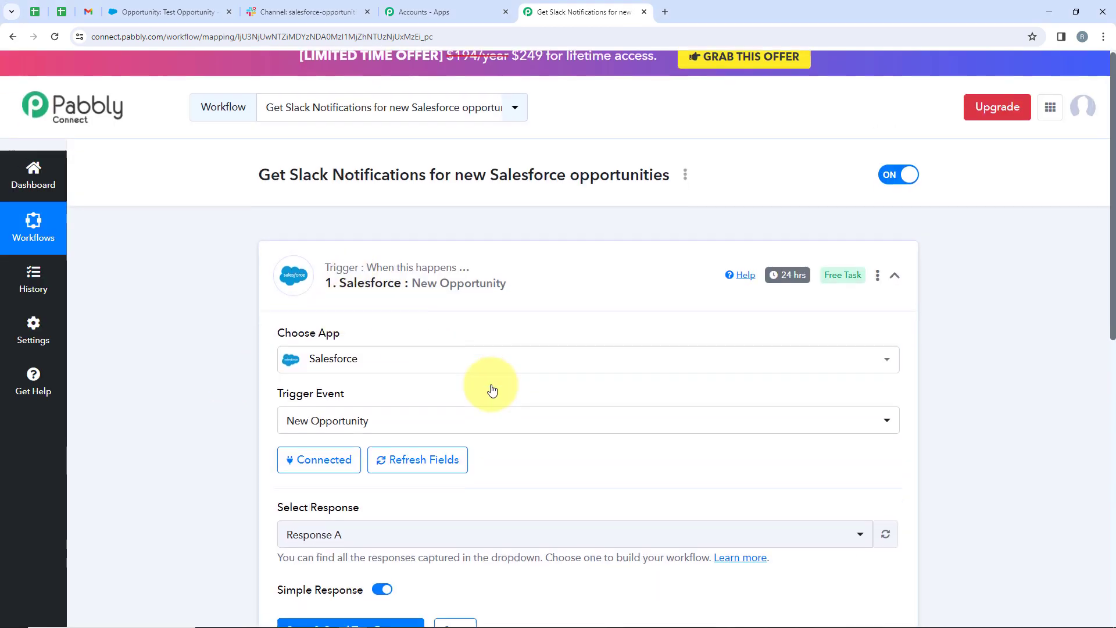
scroll(368, 319, "down", 1)
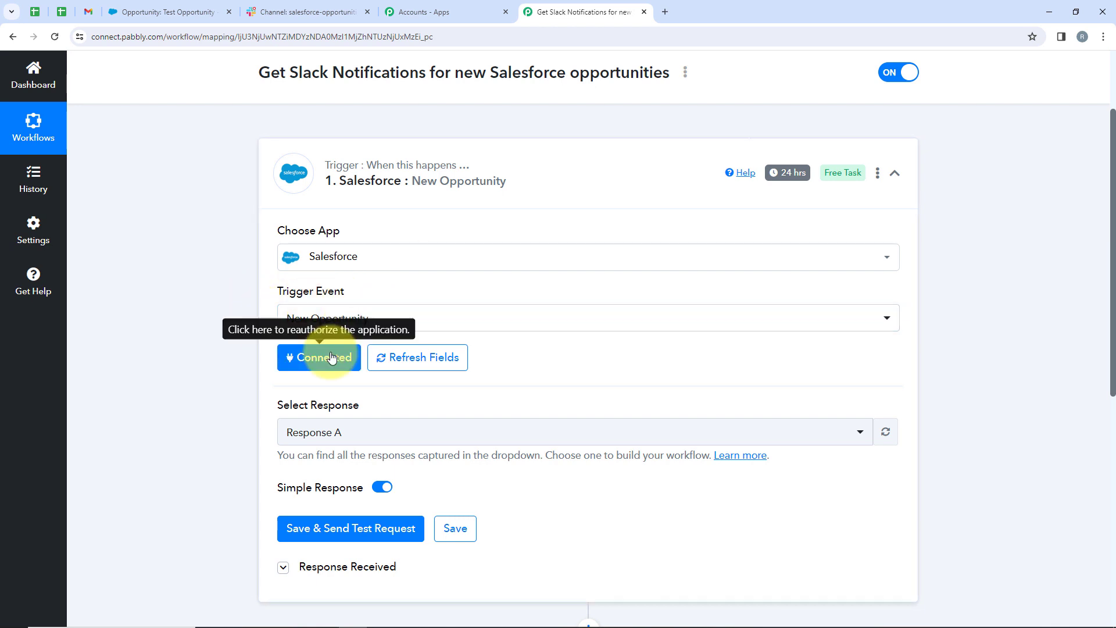
scroll(331, 357, "down", 2)
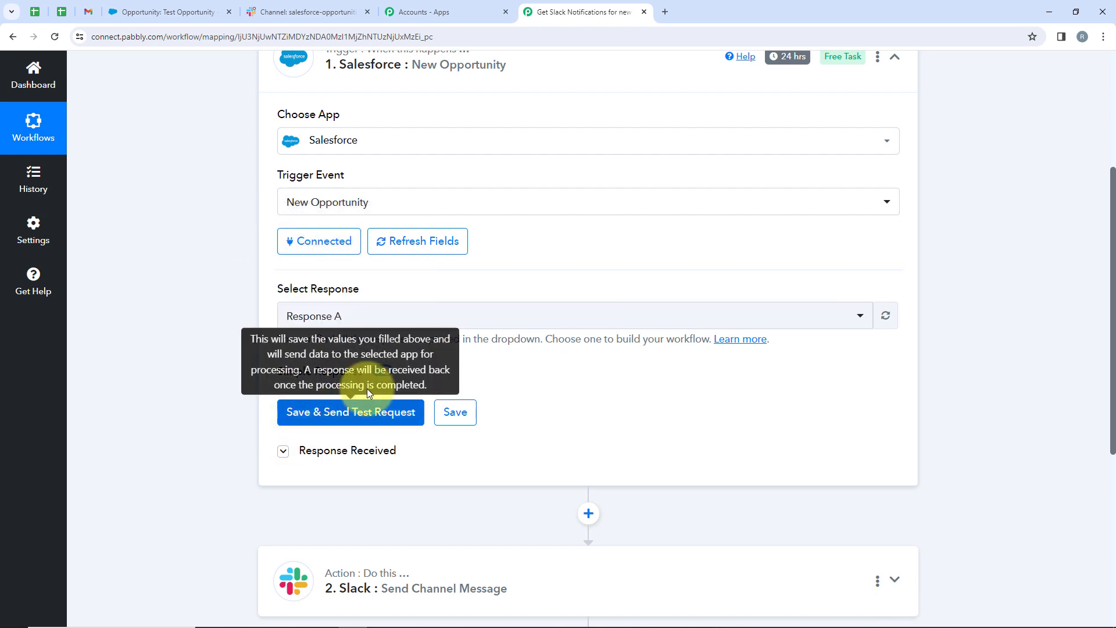
left_click(356, 463)
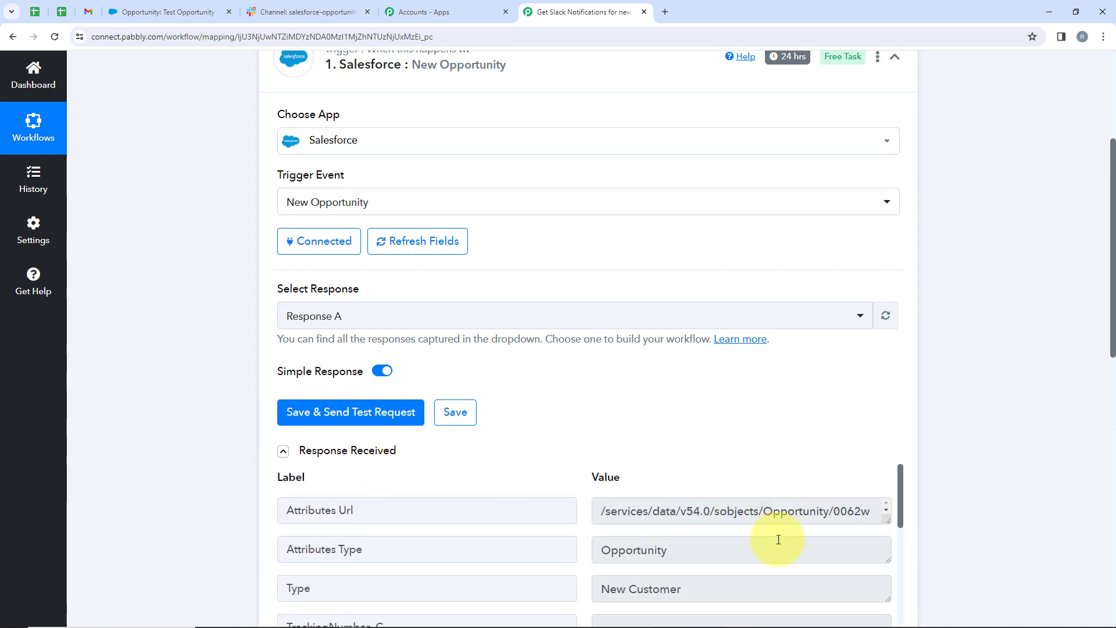
scroll(584, 384, "down", 1)
scroll(174, 456, "down", 10)
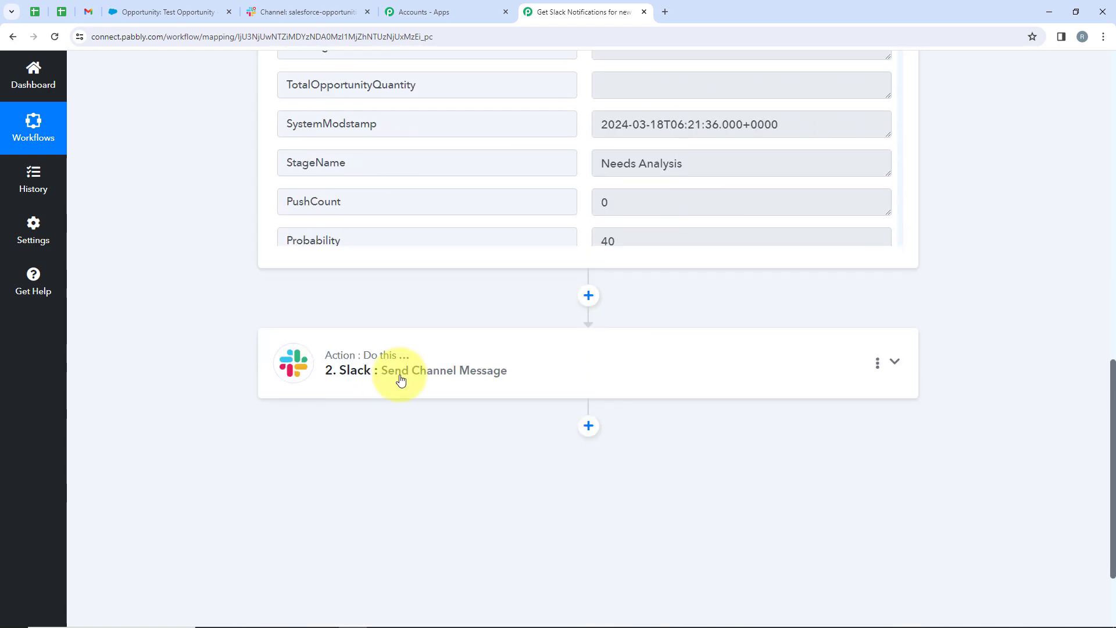
Review the Slack action's mapped message fields against the posted Slack message.
left_click(400, 380)
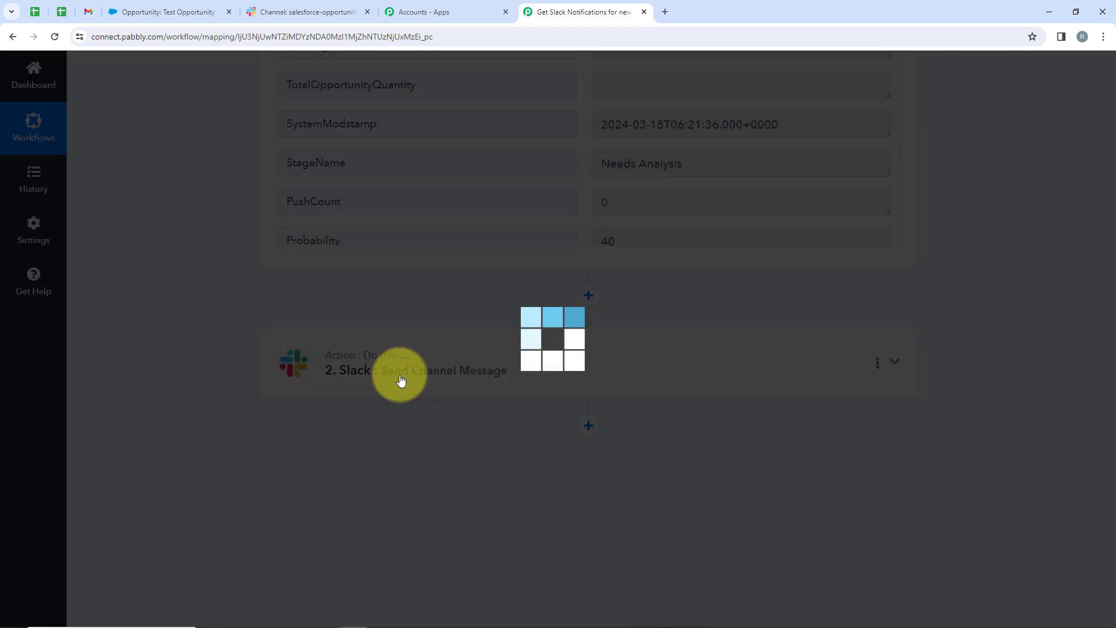
scroll(400, 380, "up", 15)
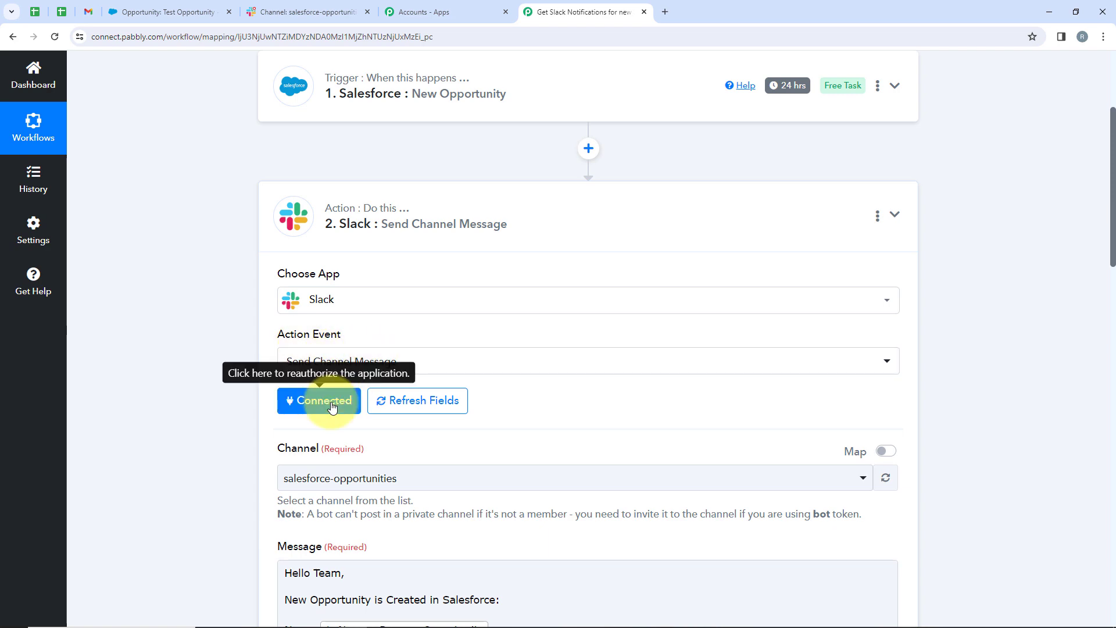
scroll(333, 407, "down", 3)
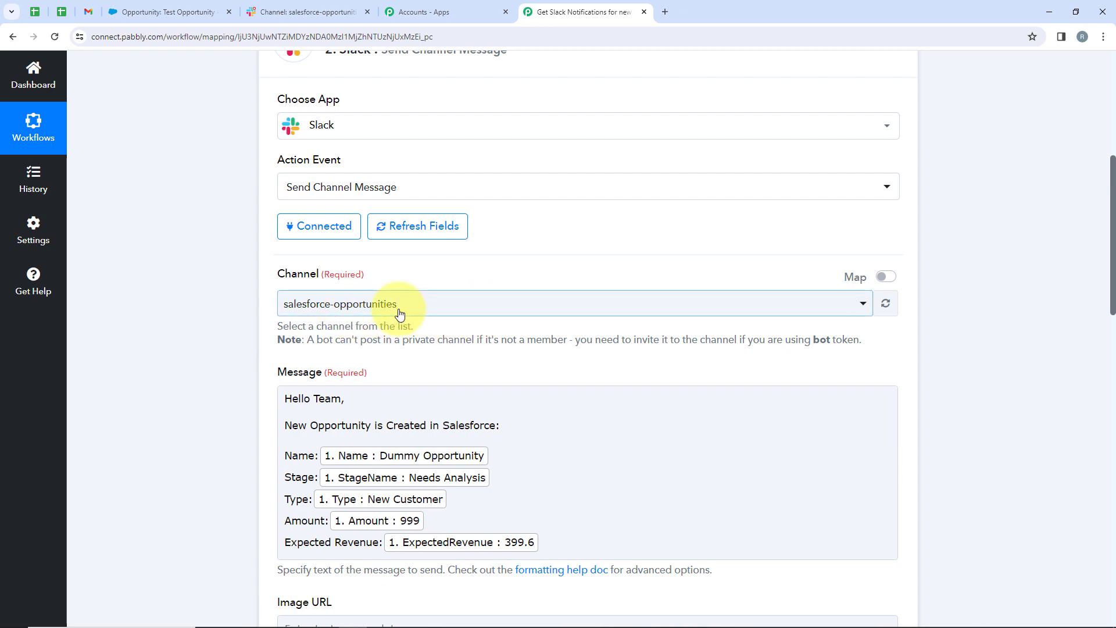
scroll(407, 337, "down", 1)
left_click(518, 349)
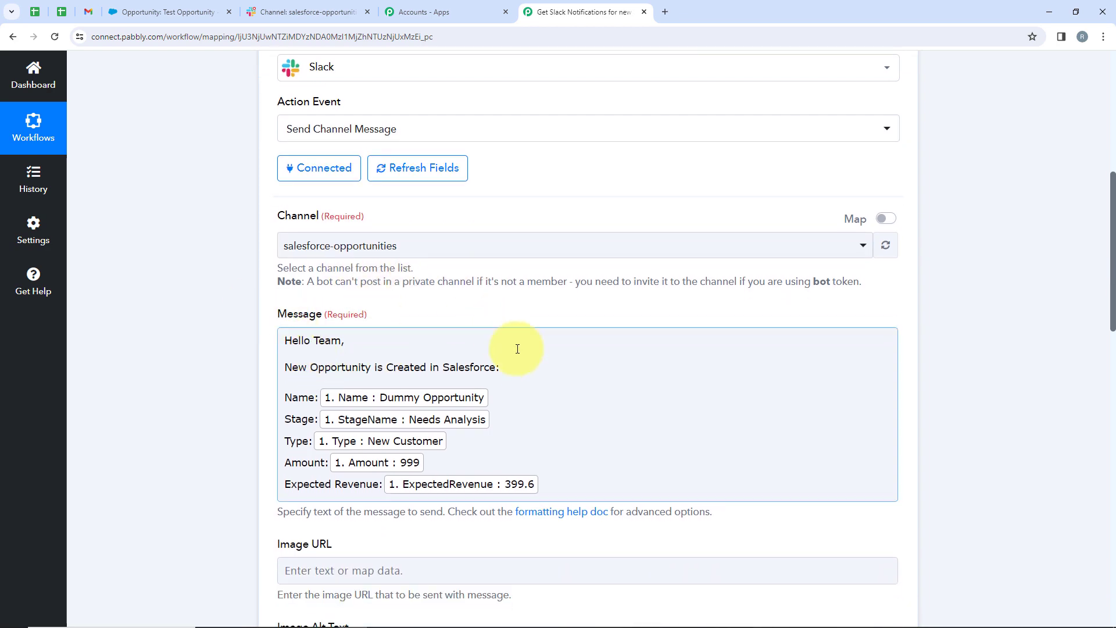
scroll(445, 484, "down", 8)
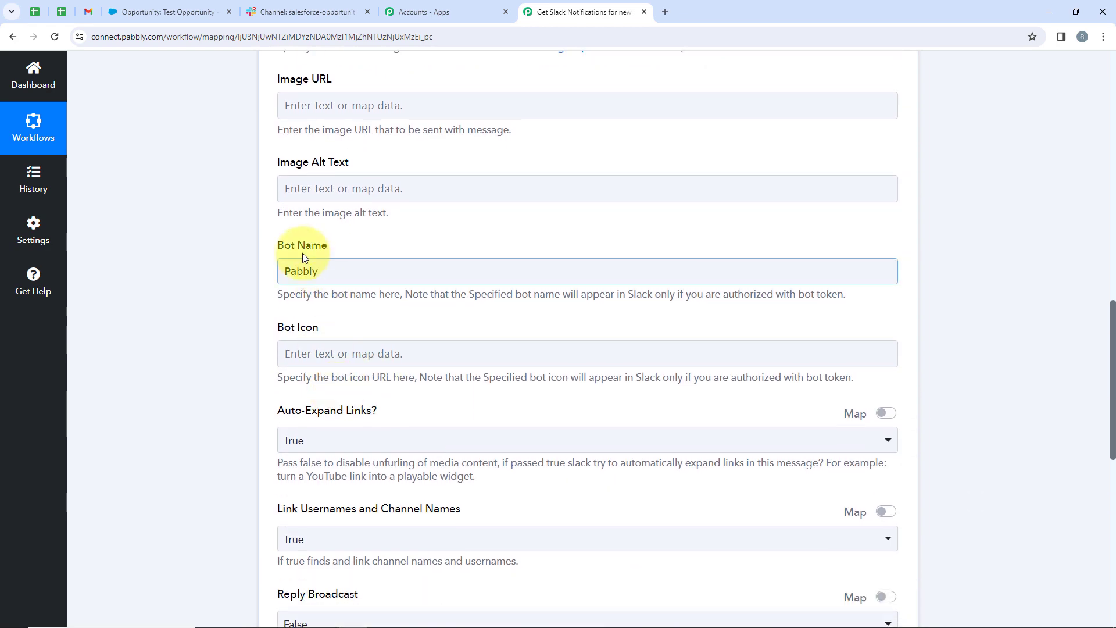
scroll(456, 411, "down", 5)
scroll(349, 360, "up", 1)
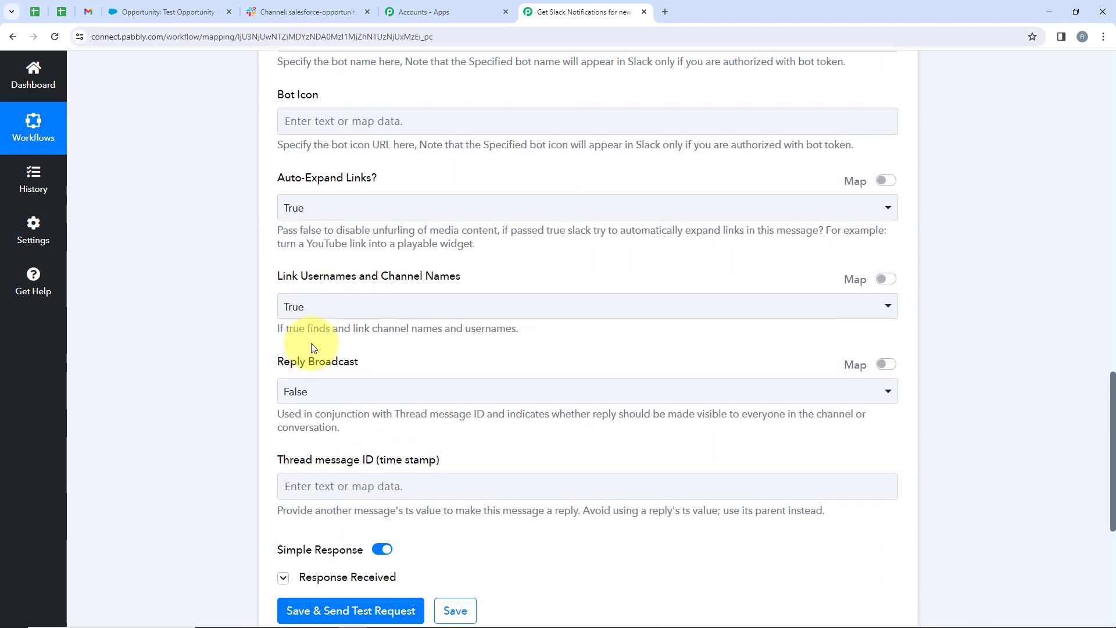
scroll(524, 412, "down", 2)
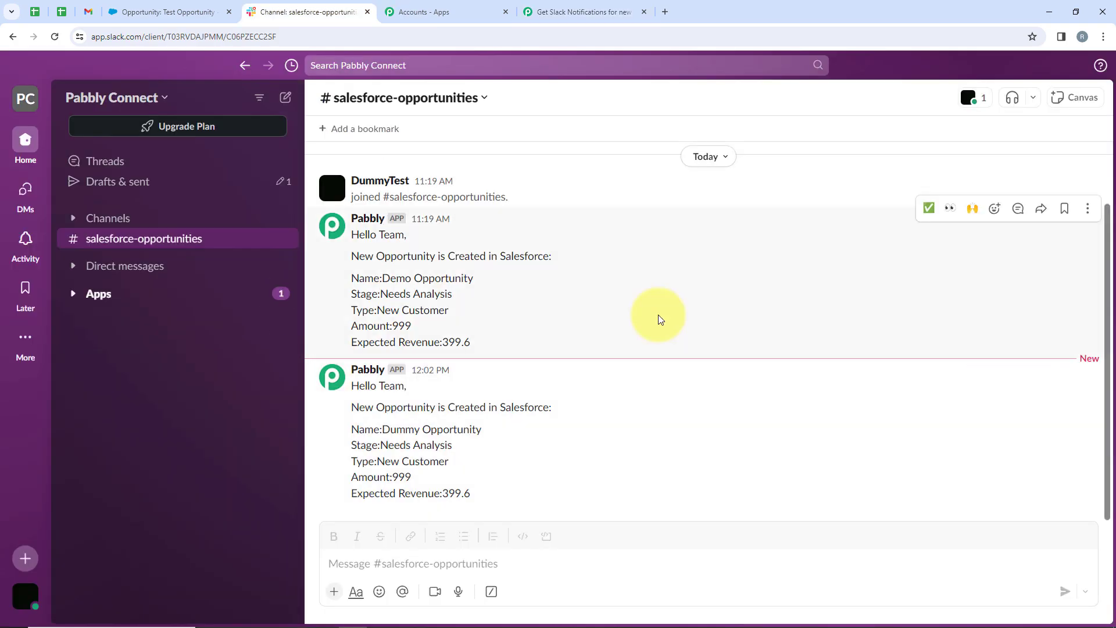
Collapse both steps to view the whole Salesforce-to-Slack workflow.
left_click(573, 11)
scroll(504, 352, "up", 20)
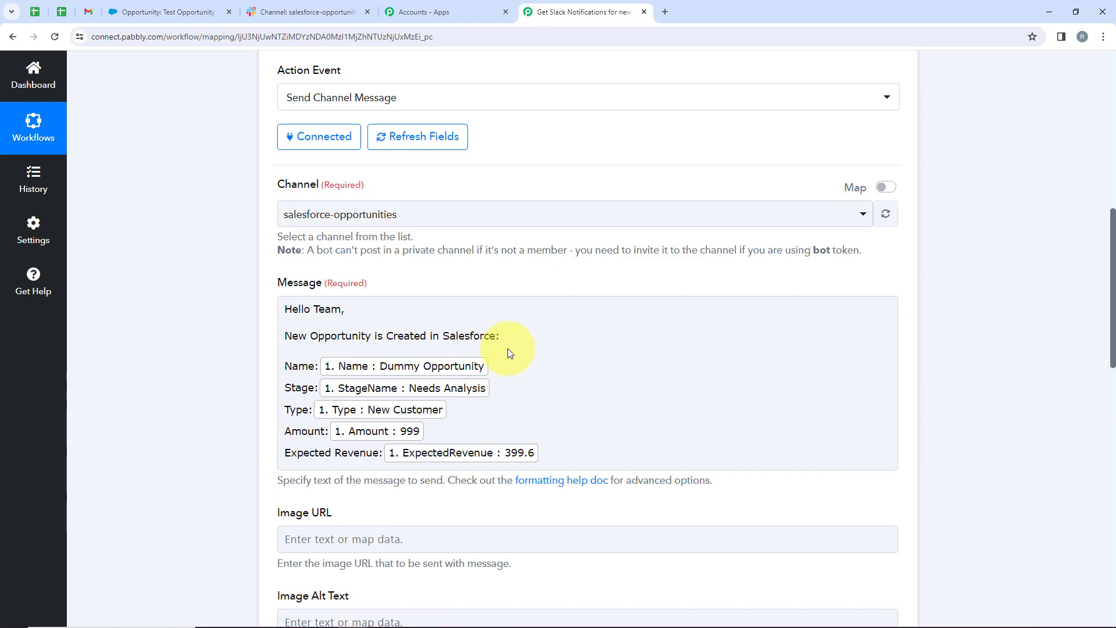
scroll(508, 348, "up", 3)
left_click(539, 442)
mouse_move(792, 291)
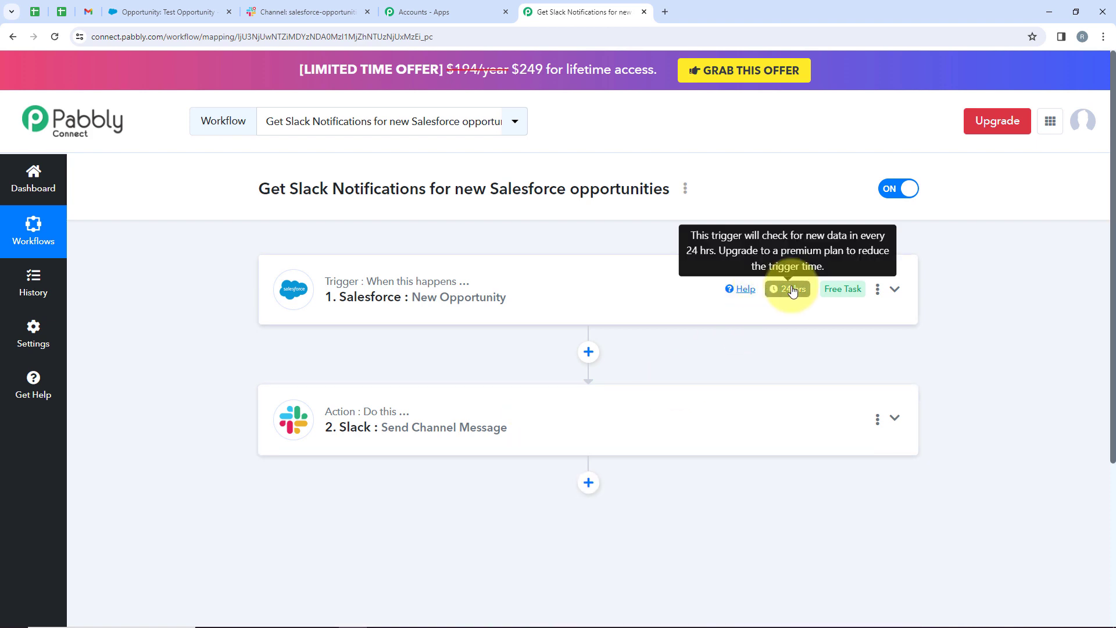